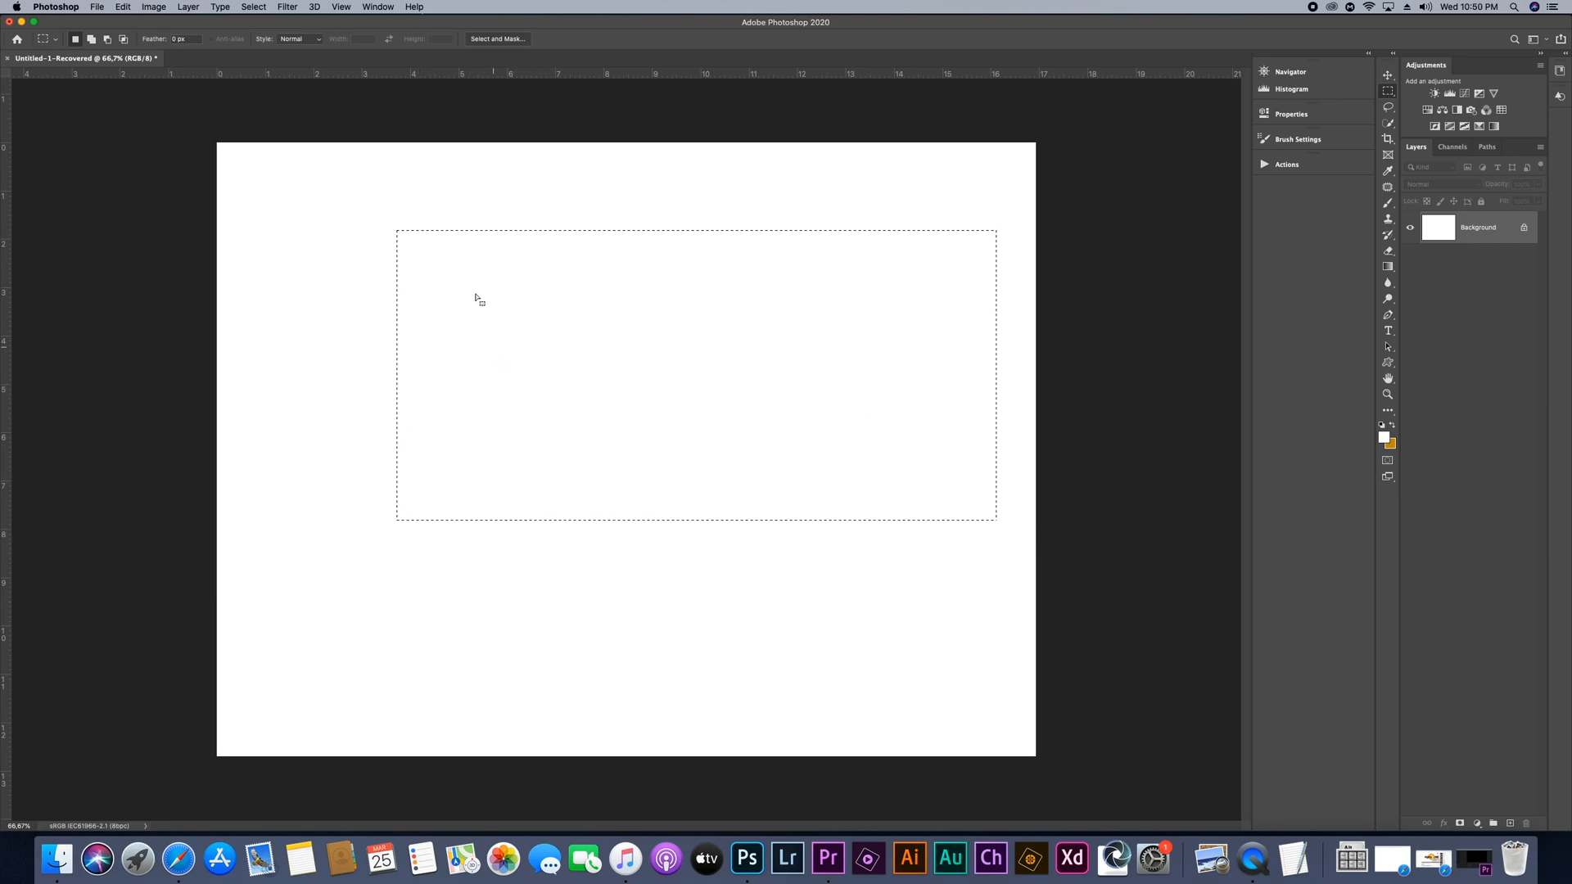
Replace the current selection with a large square marquee and add two separate rectangles, one beside and one below it
{"action": "left_click", "coordinate": [382, 221]}
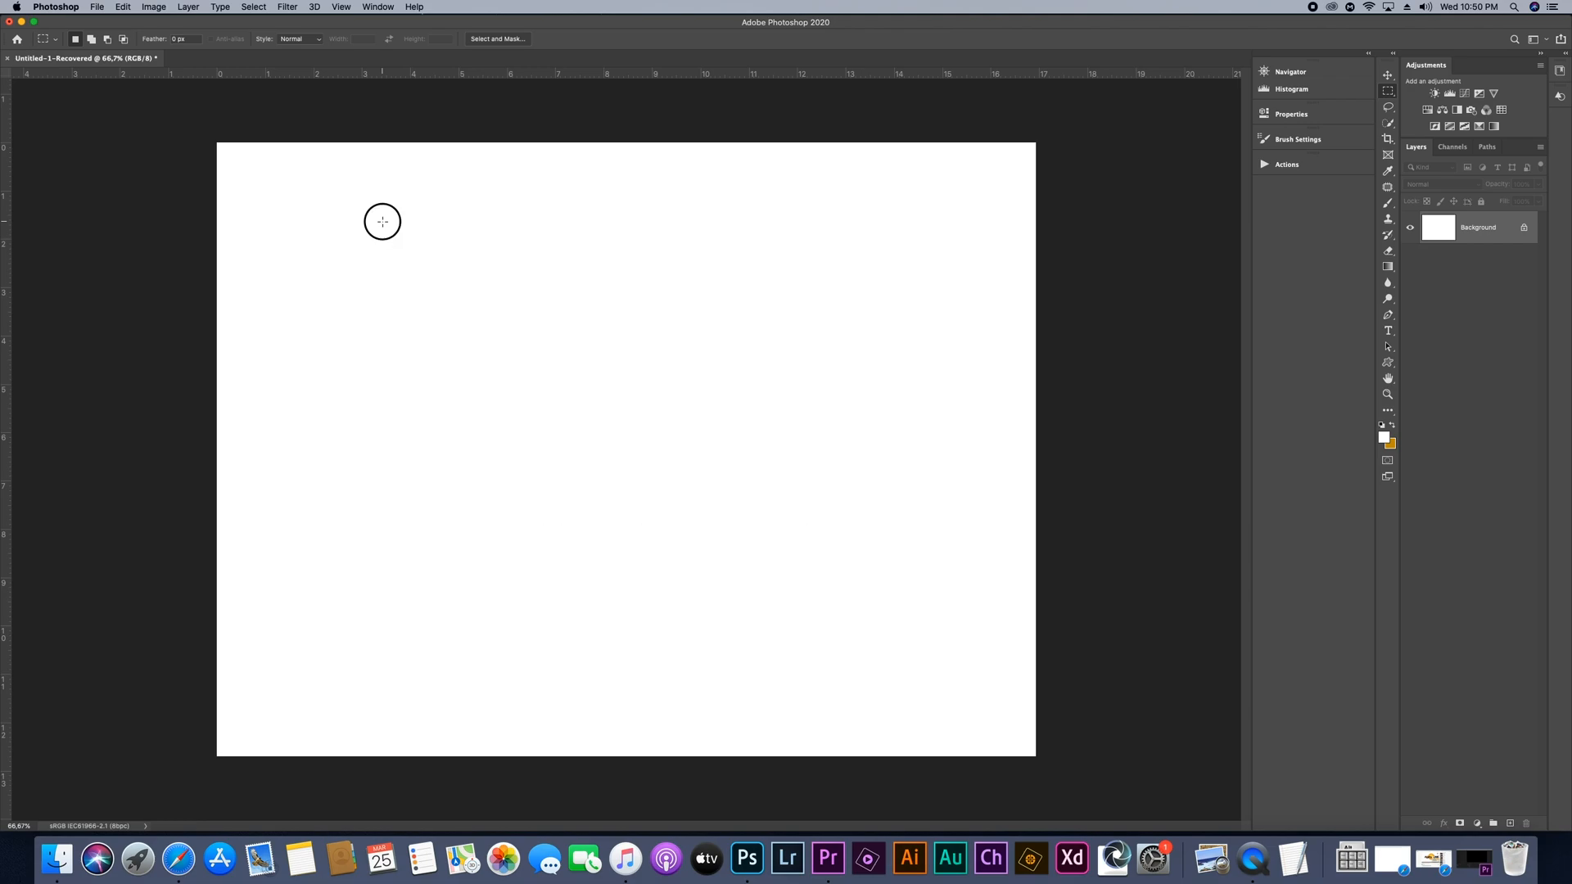
{"action": "left_click_drag", "start_coordinate": [382, 221], "coordinate": [813, 537]}
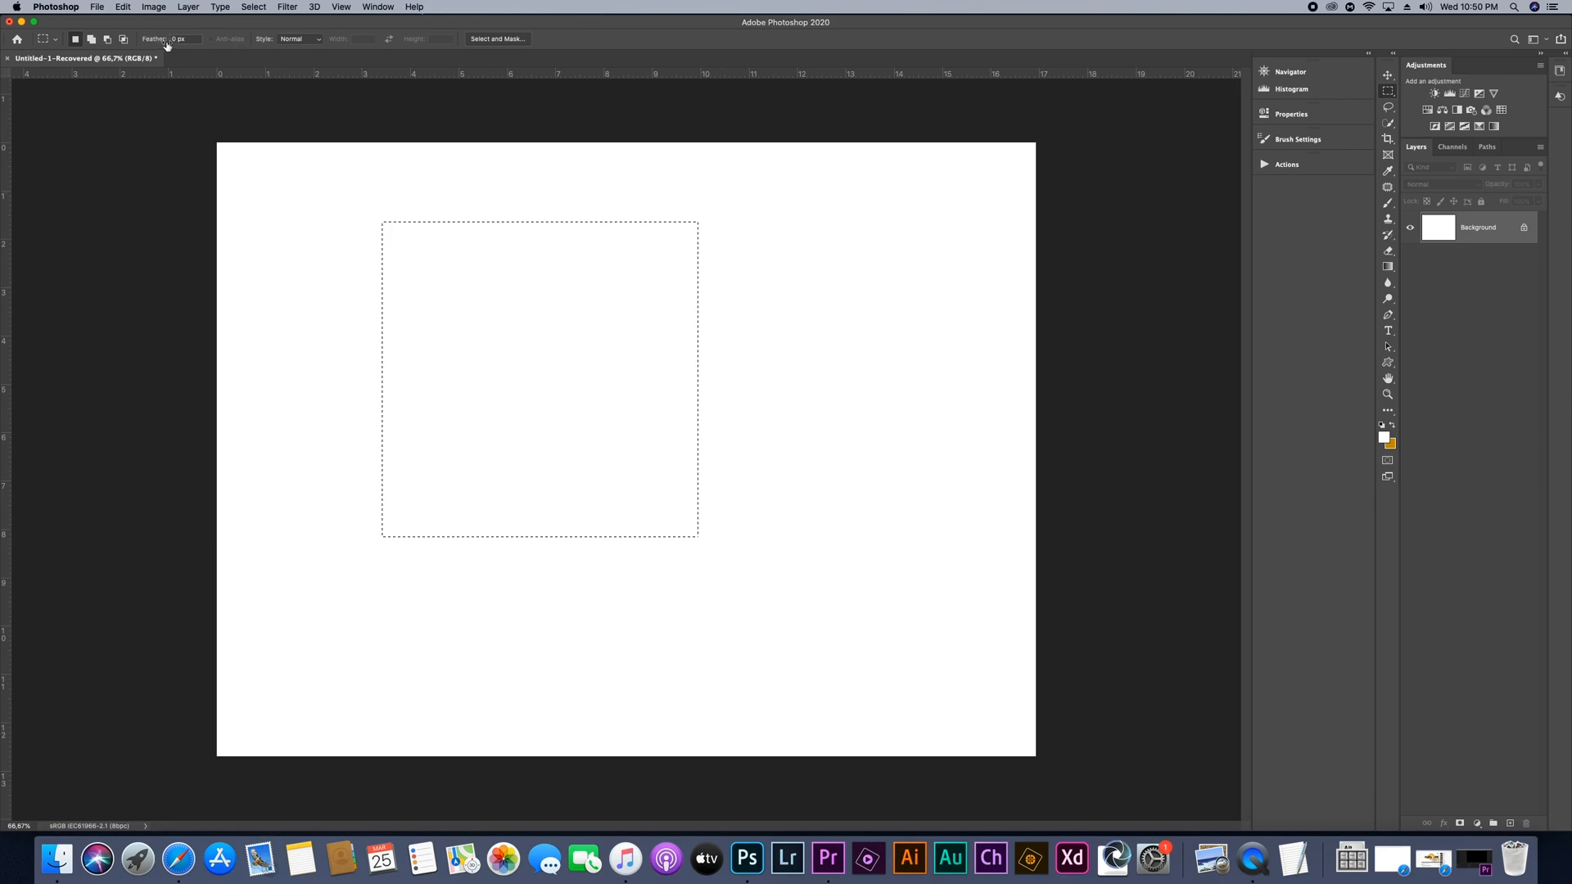
{"action": "key", "text": "shift"}
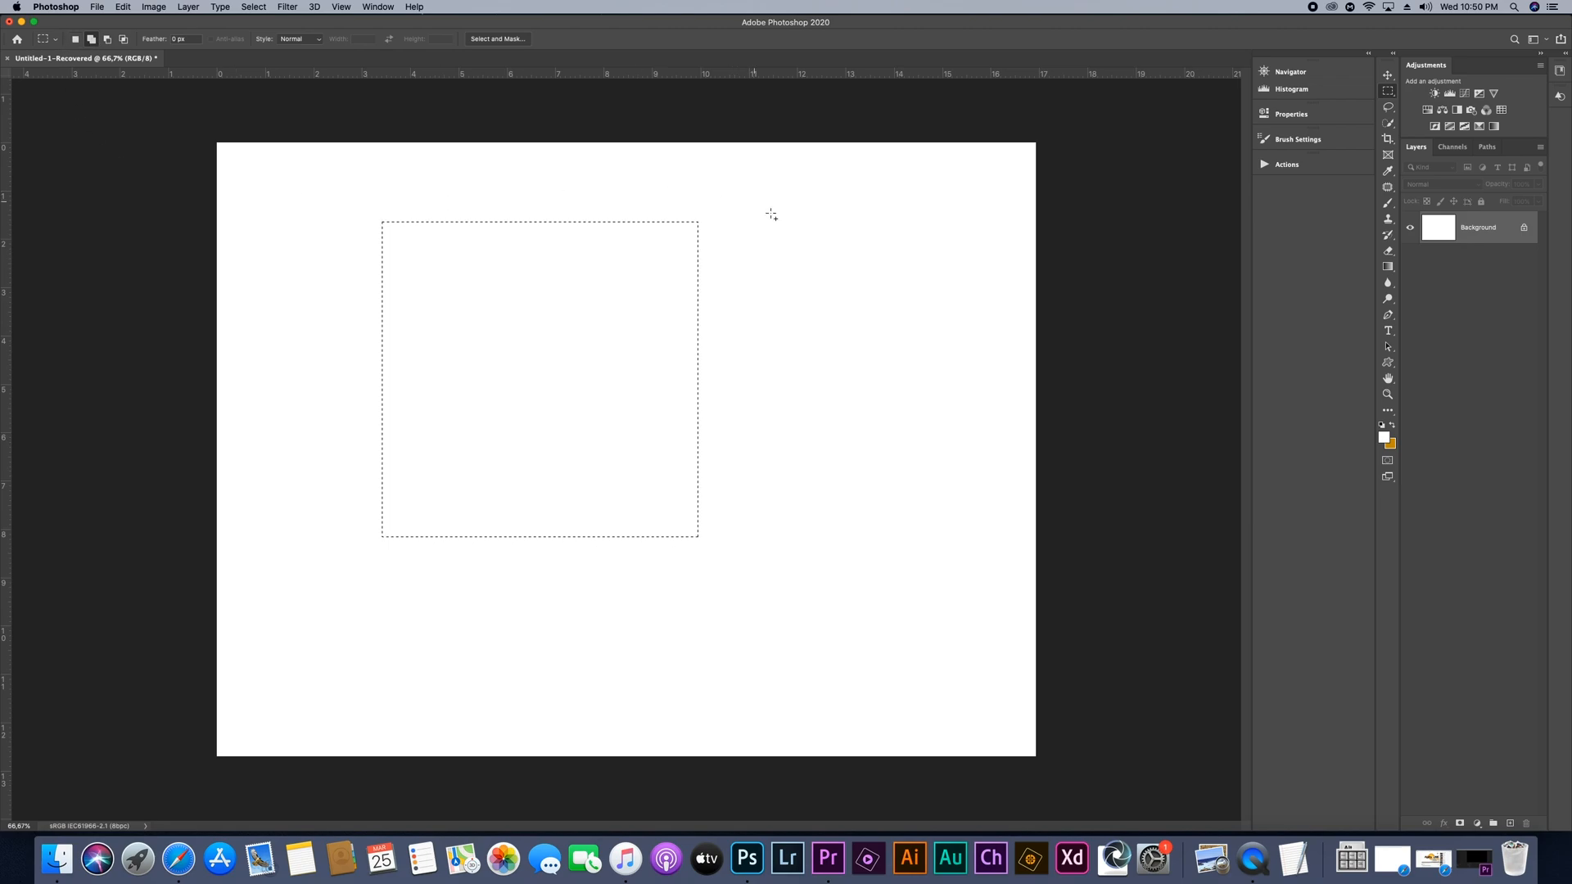
{"action": "left_click_drag", "start_coordinate": [817, 192], "coordinate": [945, 487]}
{"action": "left_click_drag", "start_coordinate": [753, 589], "coordinate": [610, 708]}
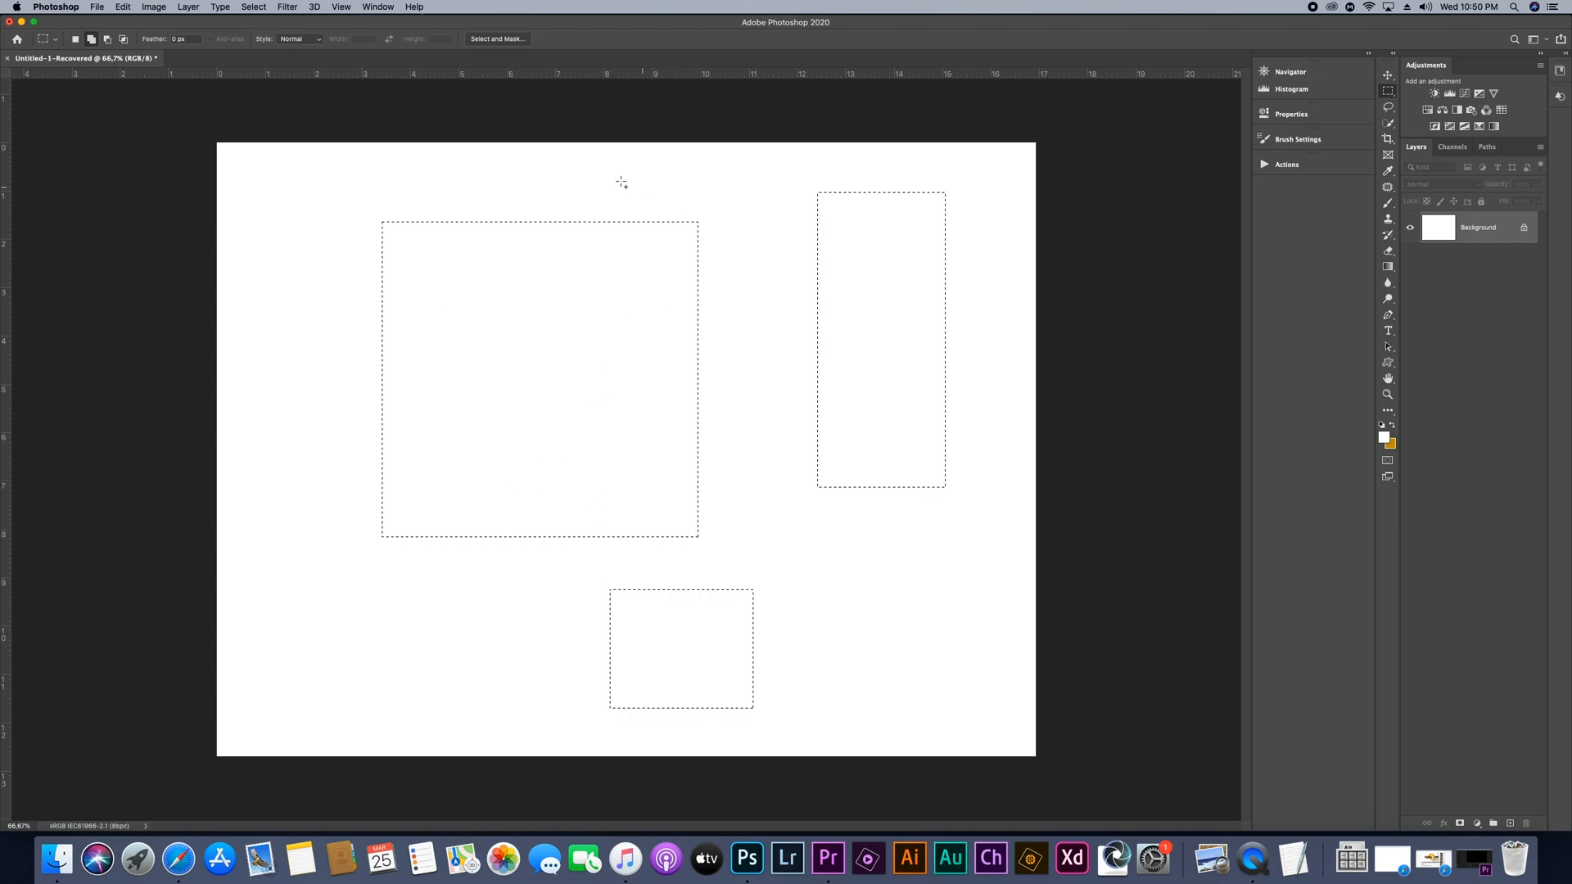
Extend the large square selection by adding overlapping rectangles along its edges on all four sides
{"action": "left_click_drag", "start_coordinate": [535, 180], "coordinate": [650, 234]}
{"action": "left_click_drag", "start_coordinate": [314, 291], "coordinate": [643, 581]}
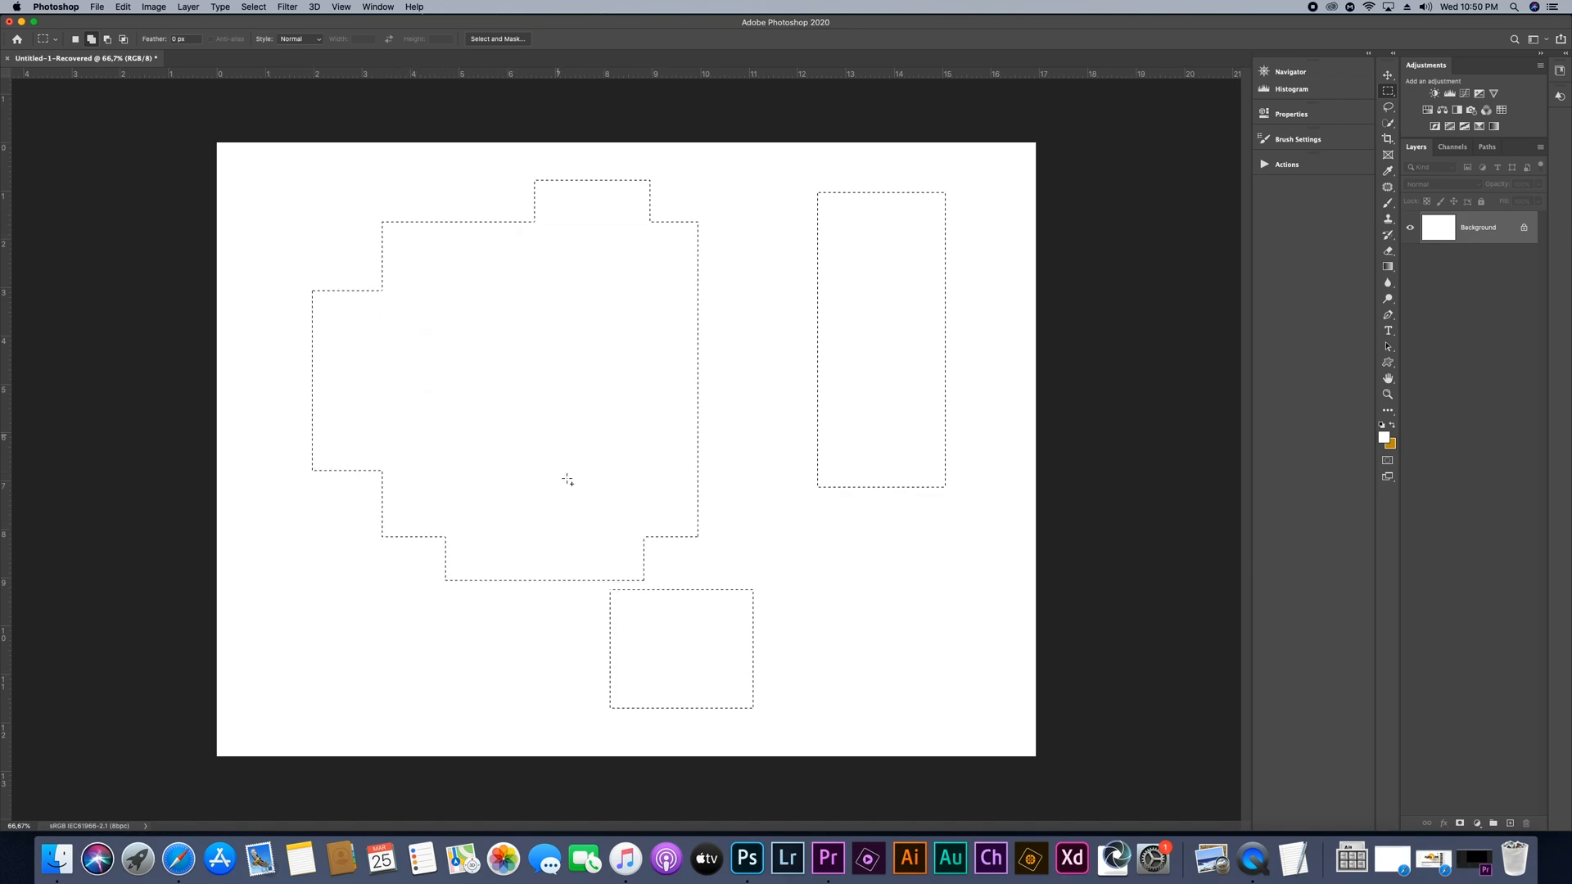
{"action": "left_click_drag", "start_coordinate": [730, 310], "coordinate": [670, 464]}
Extend the tall rectangular selection by adding small overlapping rectangles along its upper edge and outer side
{"action": "left_click", "coordinate": [91, 40]}
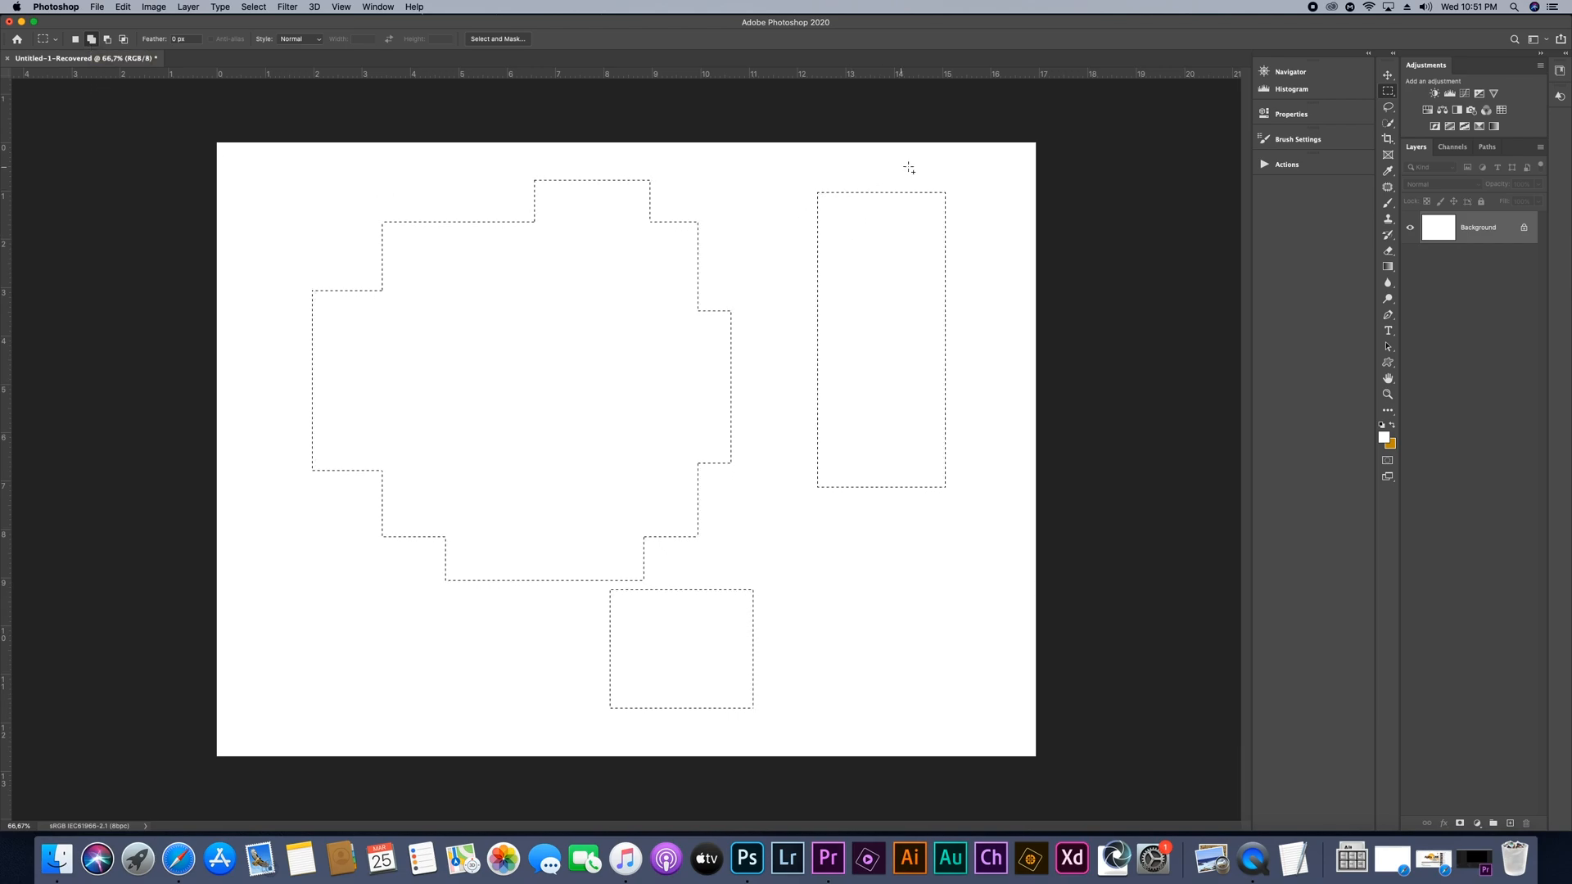
{"action": "left_click_drag", "start_coordinate": [916, 167], "coordinate": [850, 214]}
{"action": "left_click_drag", "start_coordinate": [970, 272], "coordinate": [940, 404]}
{"action": "left_click_drag", "start_coordinate": [939, 403], "coordinate": [872, 412]}
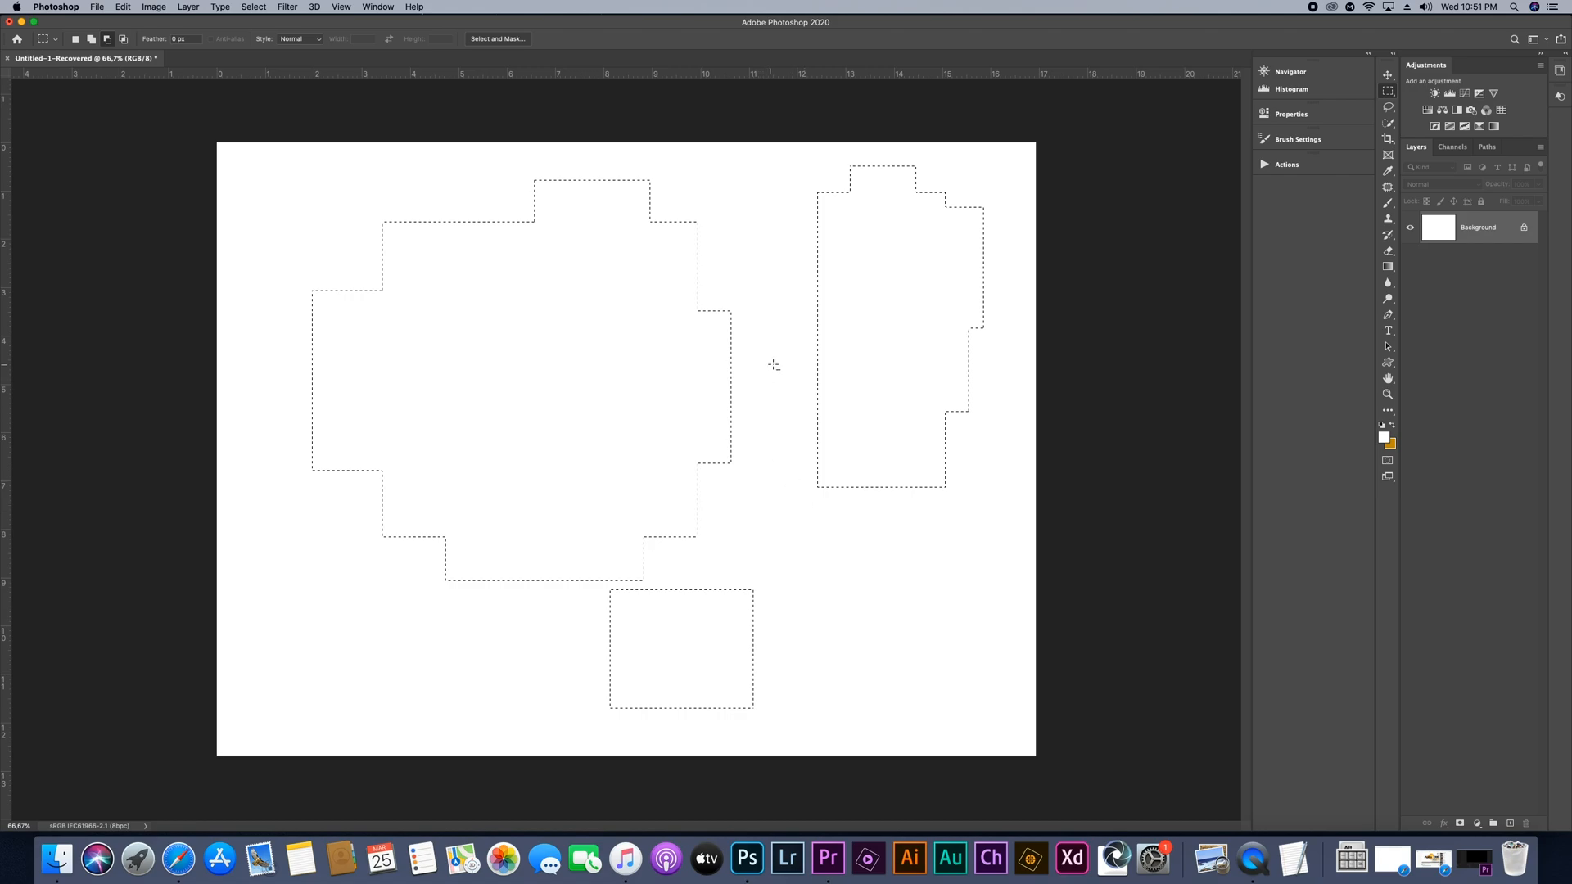
Subtract a rectangle from each of the three selected areas, splitting the lower one into two strips
{"action": "left_click_drag", "start_coordinate": [784, 279], "coordinate": [931, 404]}
{"action": "left_click_drag", "start_coordinate": [759, 344], "coordinate": [492, 405]}
{"action": "left_click_drag", "start_coordinate": [670, 730], "coordinate": [695, 559]}
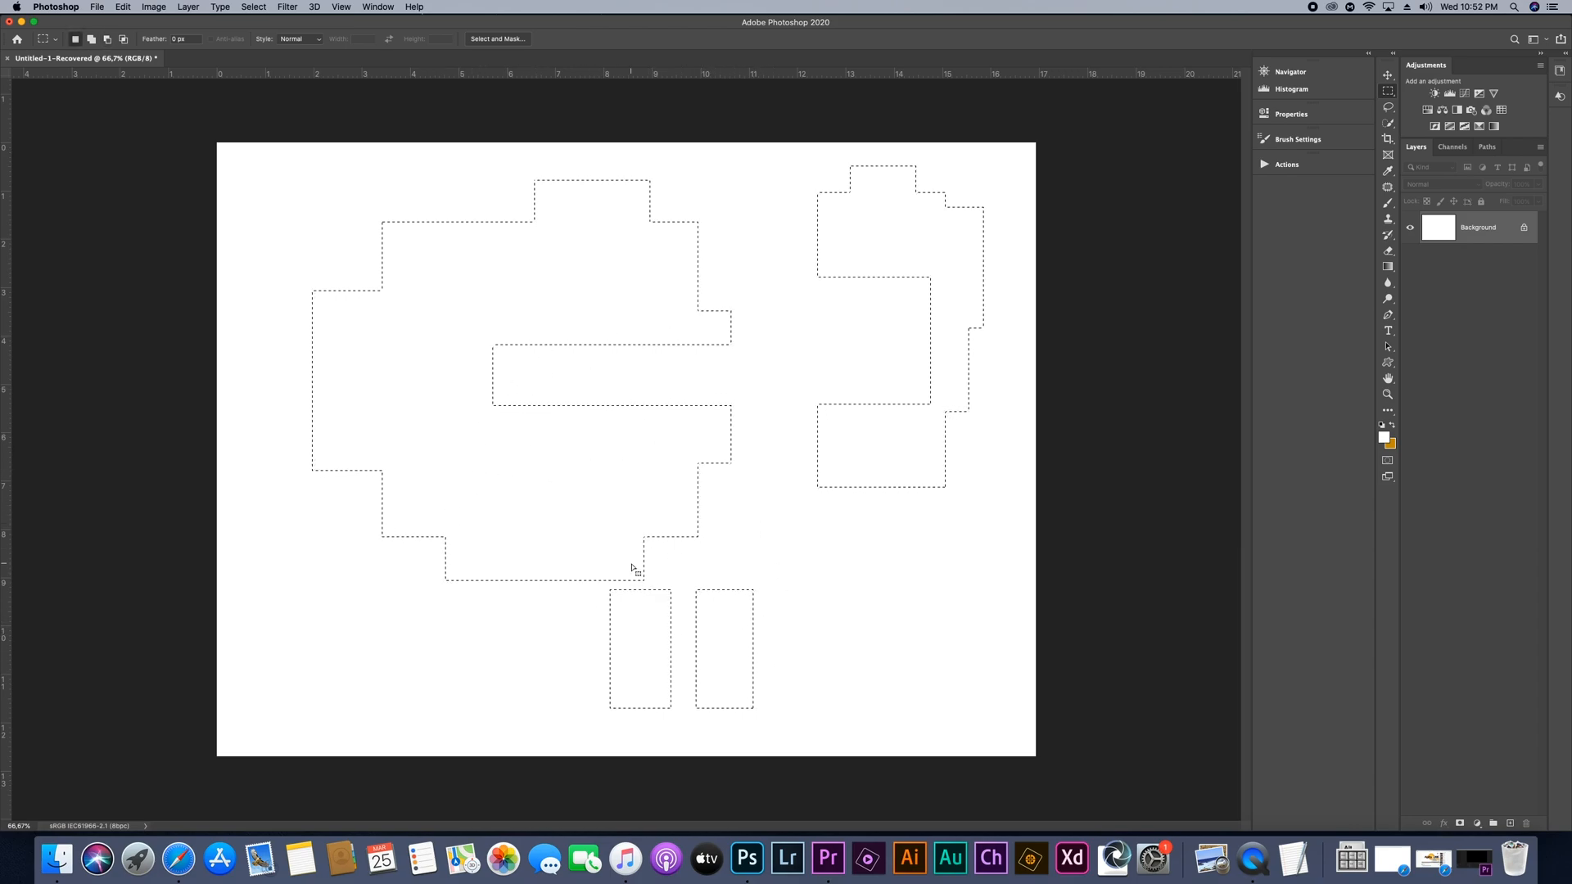
Fill the selected areas with the magenta color #da1cb4 in Normal mode at 100% opacity
{"action": "key", "text": "shift+BackSpace"}
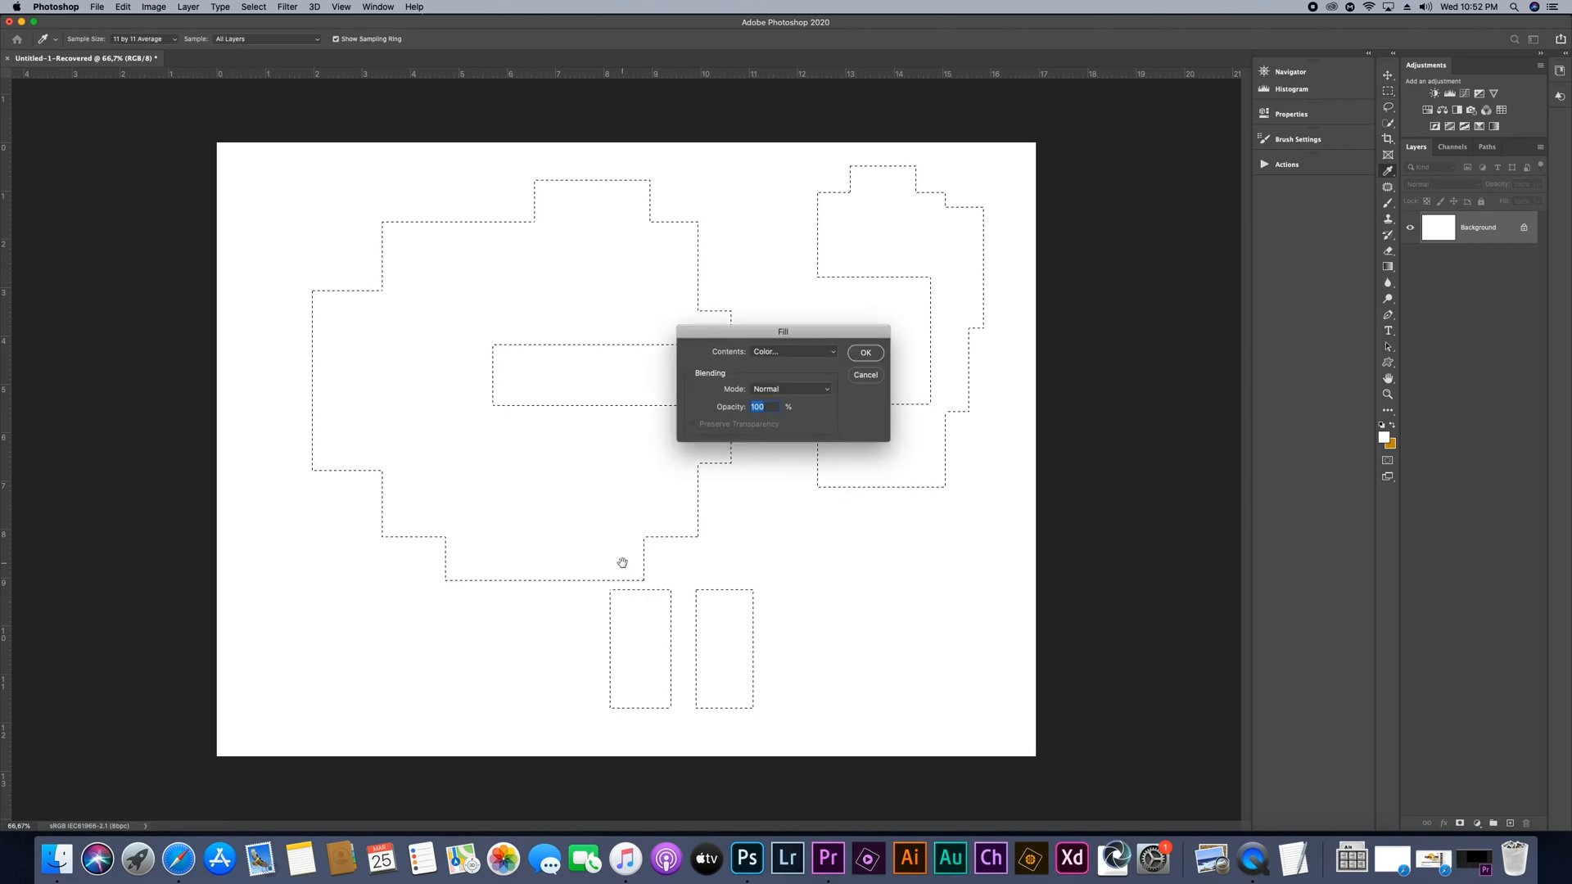
{"action": "left_click", "coordinate": [782, 353]}
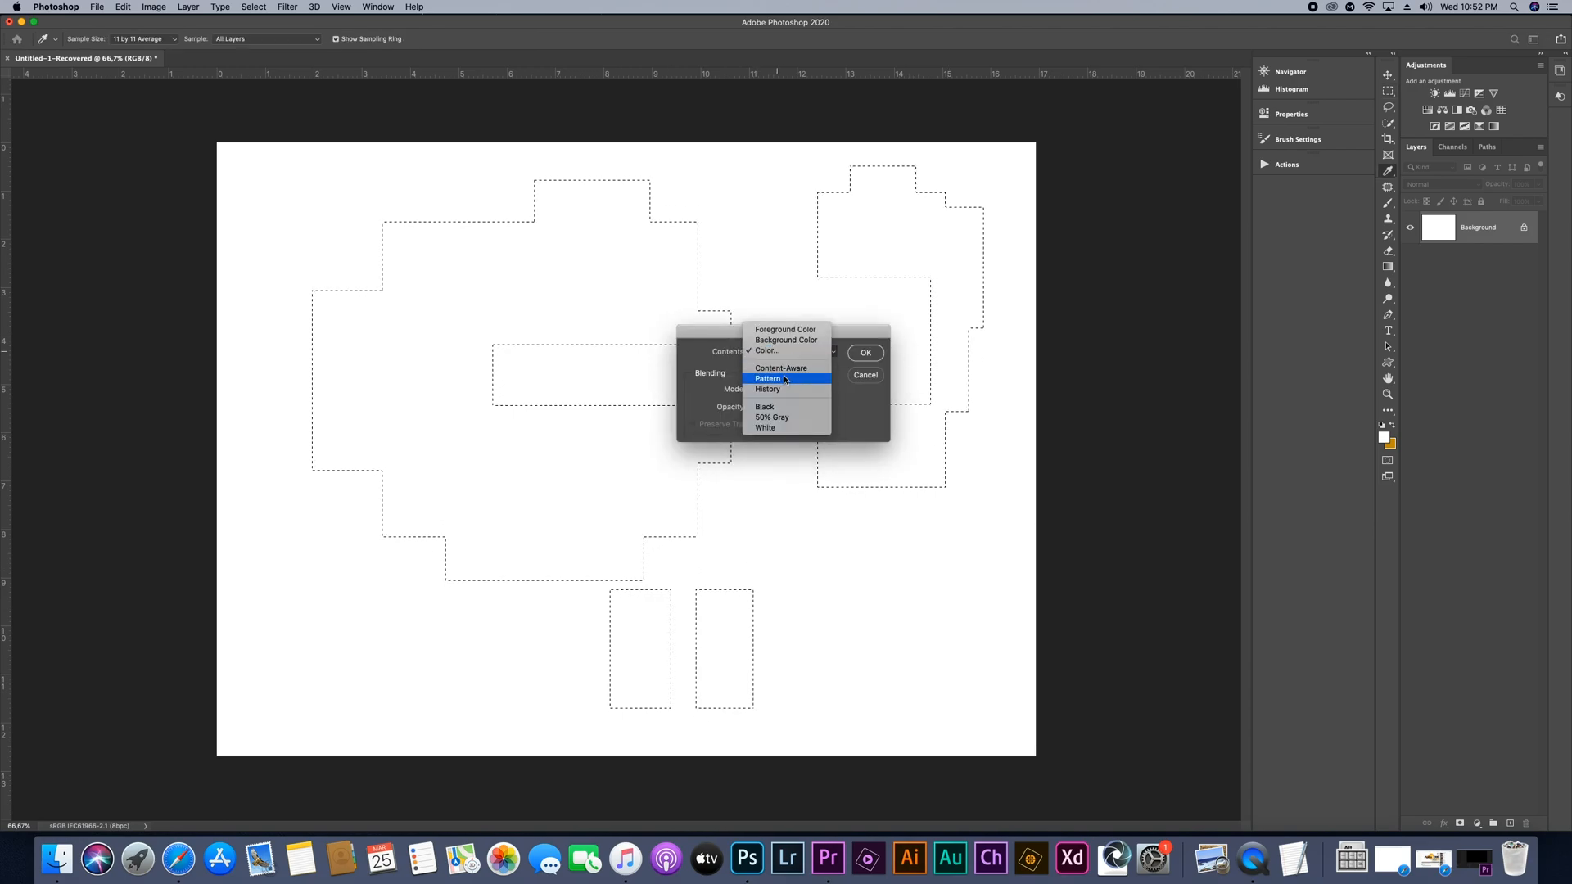
{"action": "left_click", "coordinate": [783, 352]}
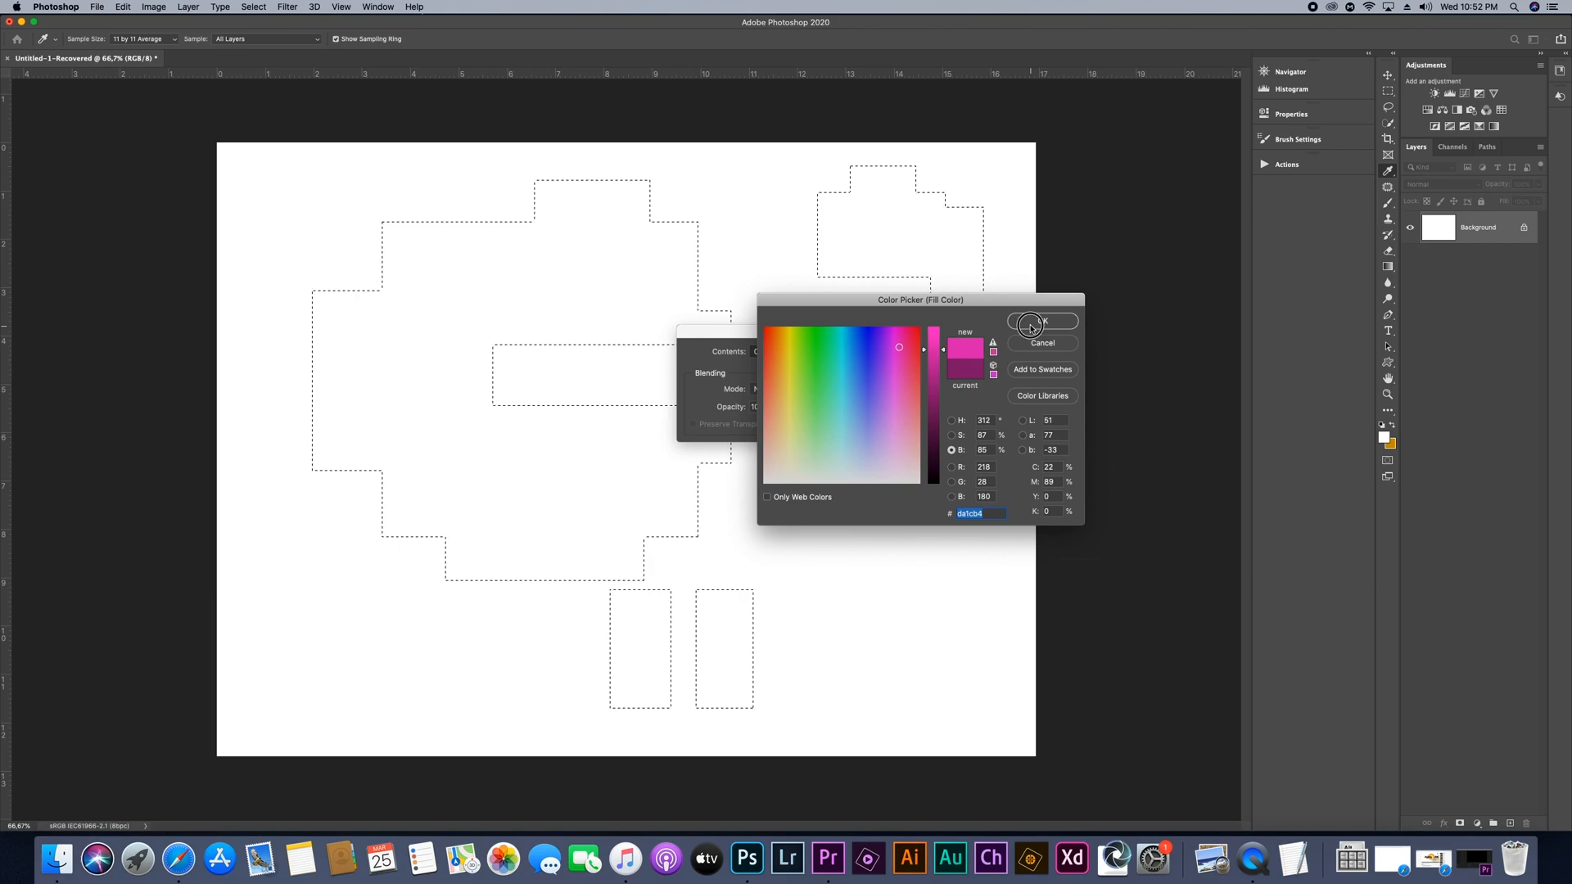
{"action": "key", "text": "Return"}
{"action": "key", "text": "Return"}
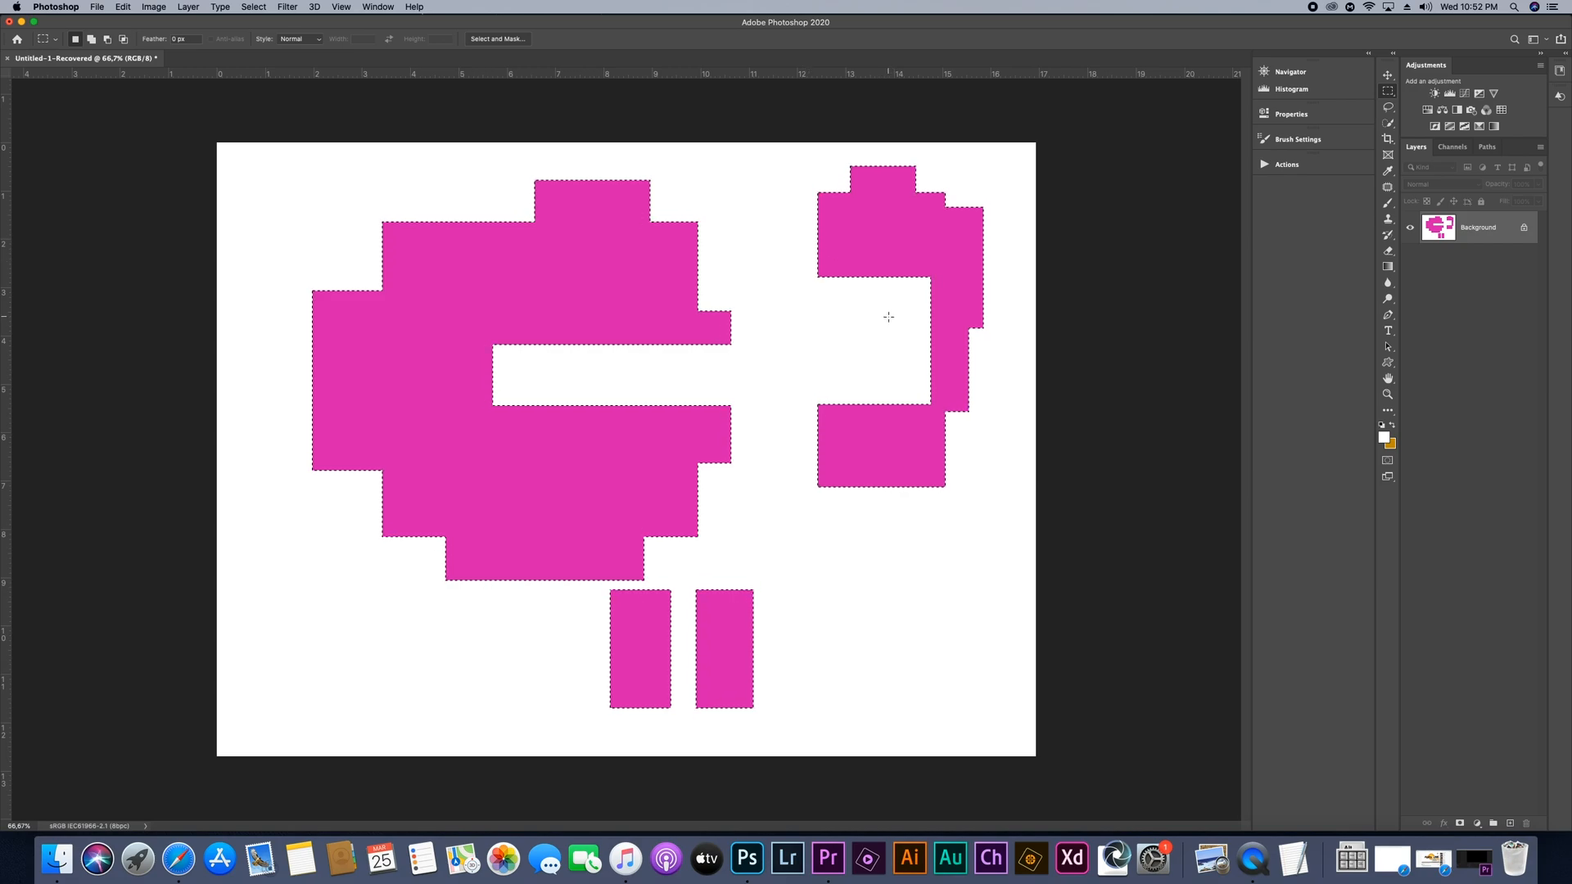
Undo the magenta fill and the last two selection subtractions
{"action": "key", "text": "super+z"}
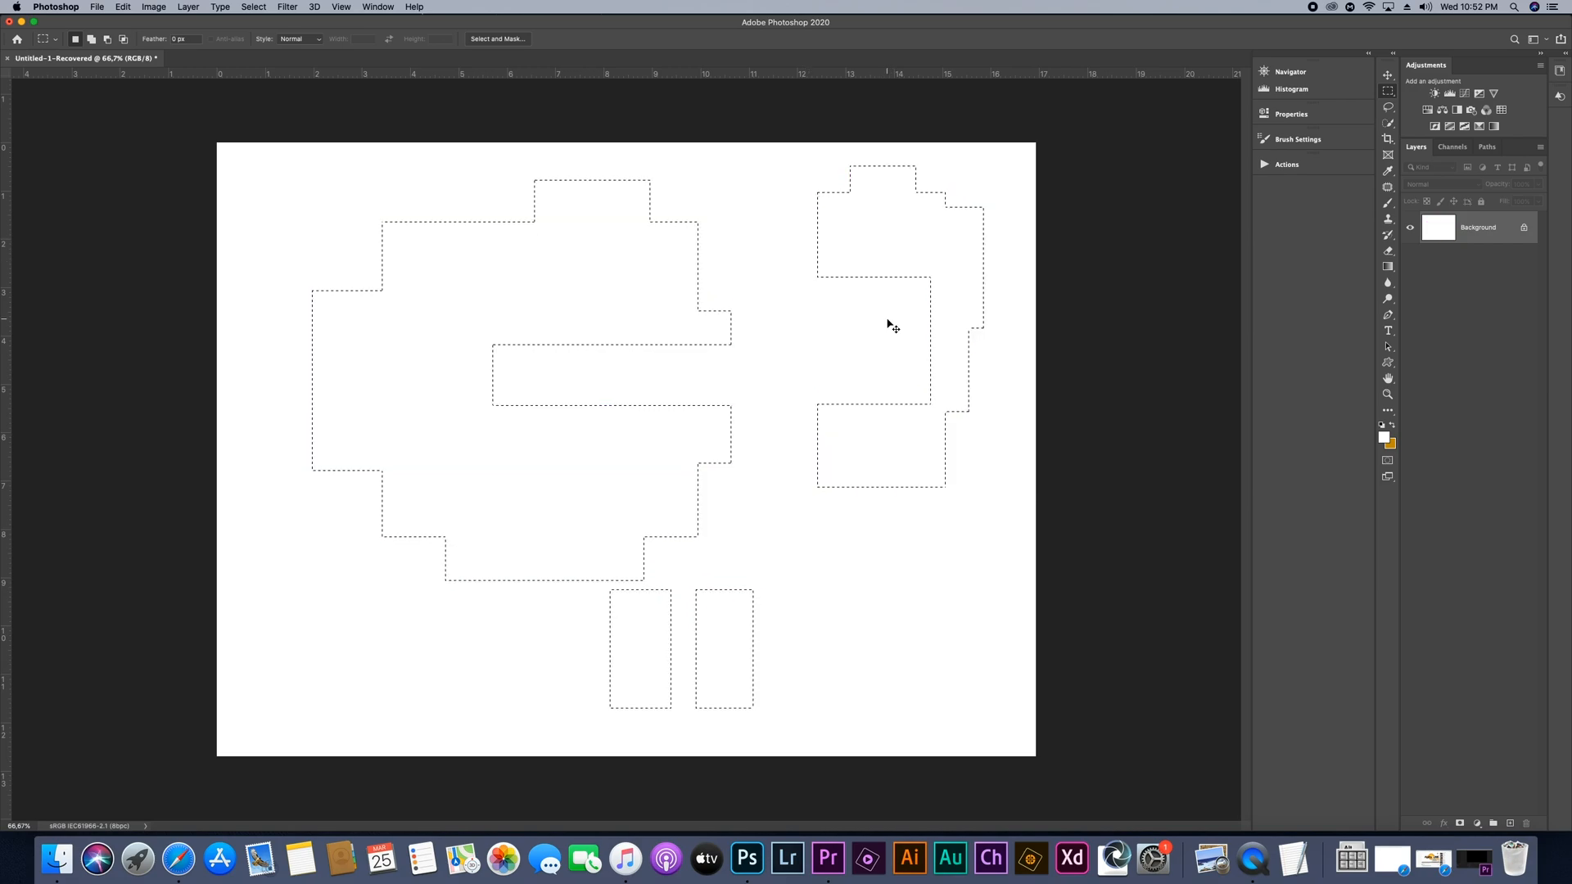
{"action": "key", "text": "super+z"}
{"action": "key", "text": "super+z"}
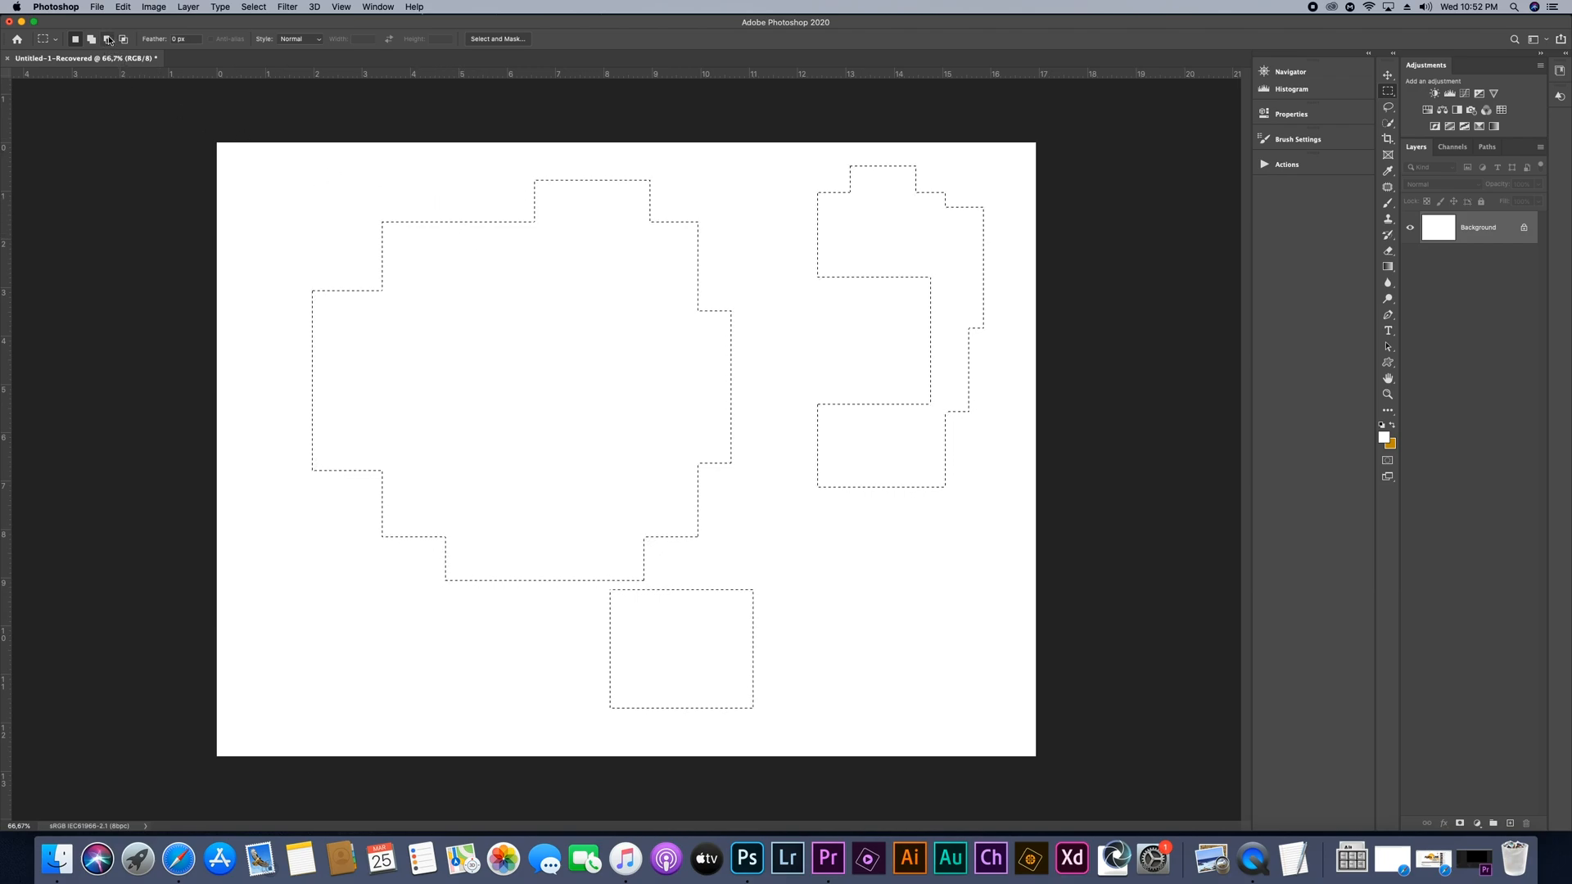
Cut rectangles out of the large selected area and rebuild it as a big rectangular frame with a rectangular hole inside
{"action": "left_click_drag", "start_coordinate": [494, 201], "coordinate": [595, 439]}
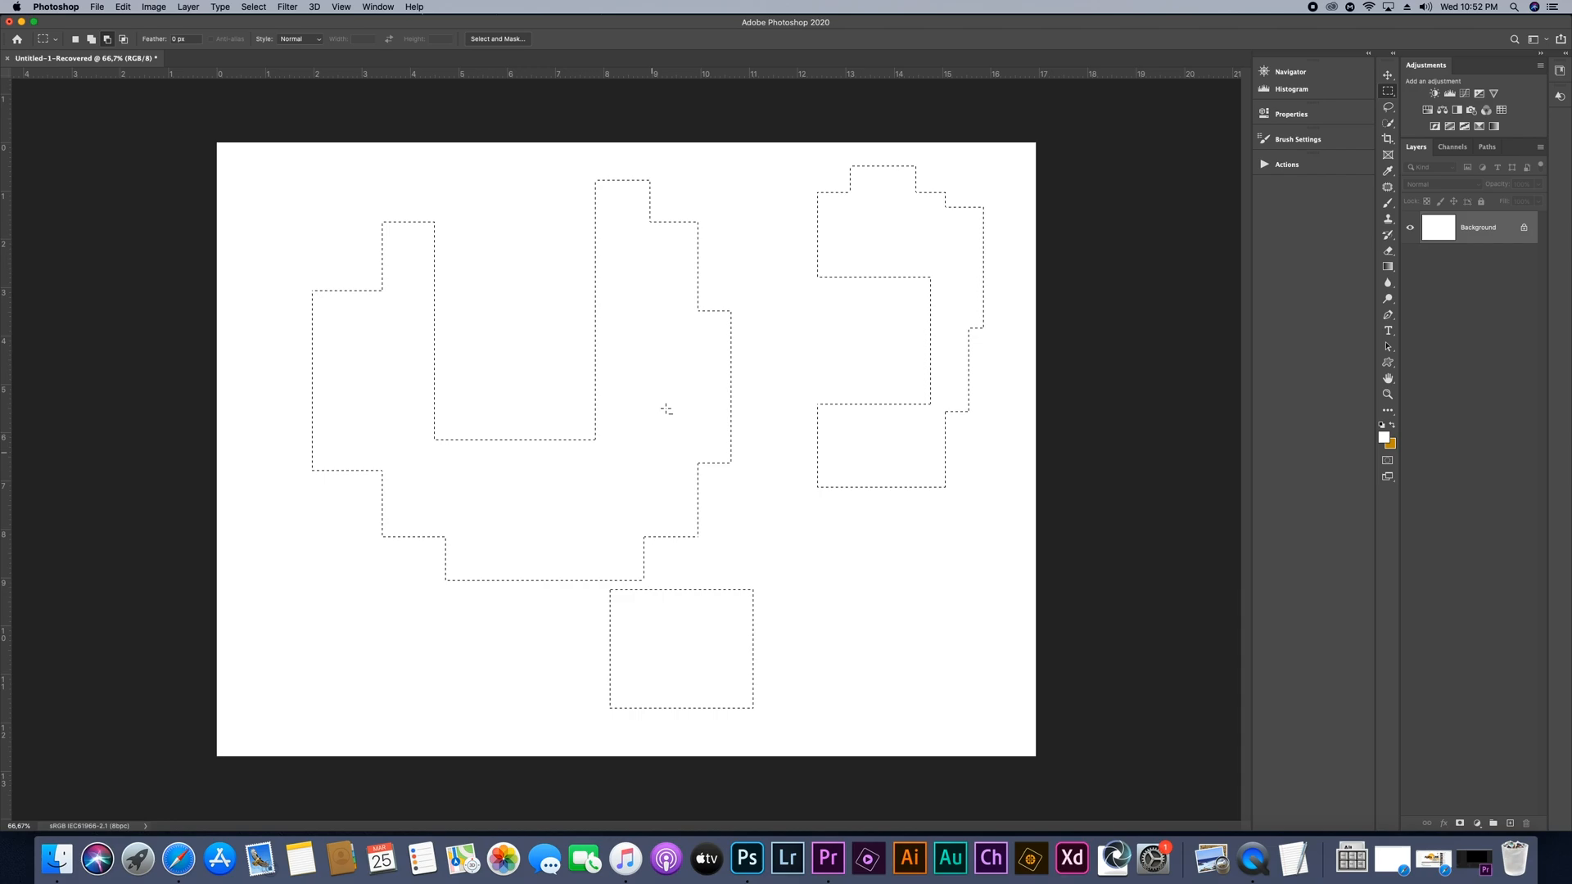
{"action": "left_click_drag", "start_coordinate": [748, 232], "coordinate": [601, 486]}
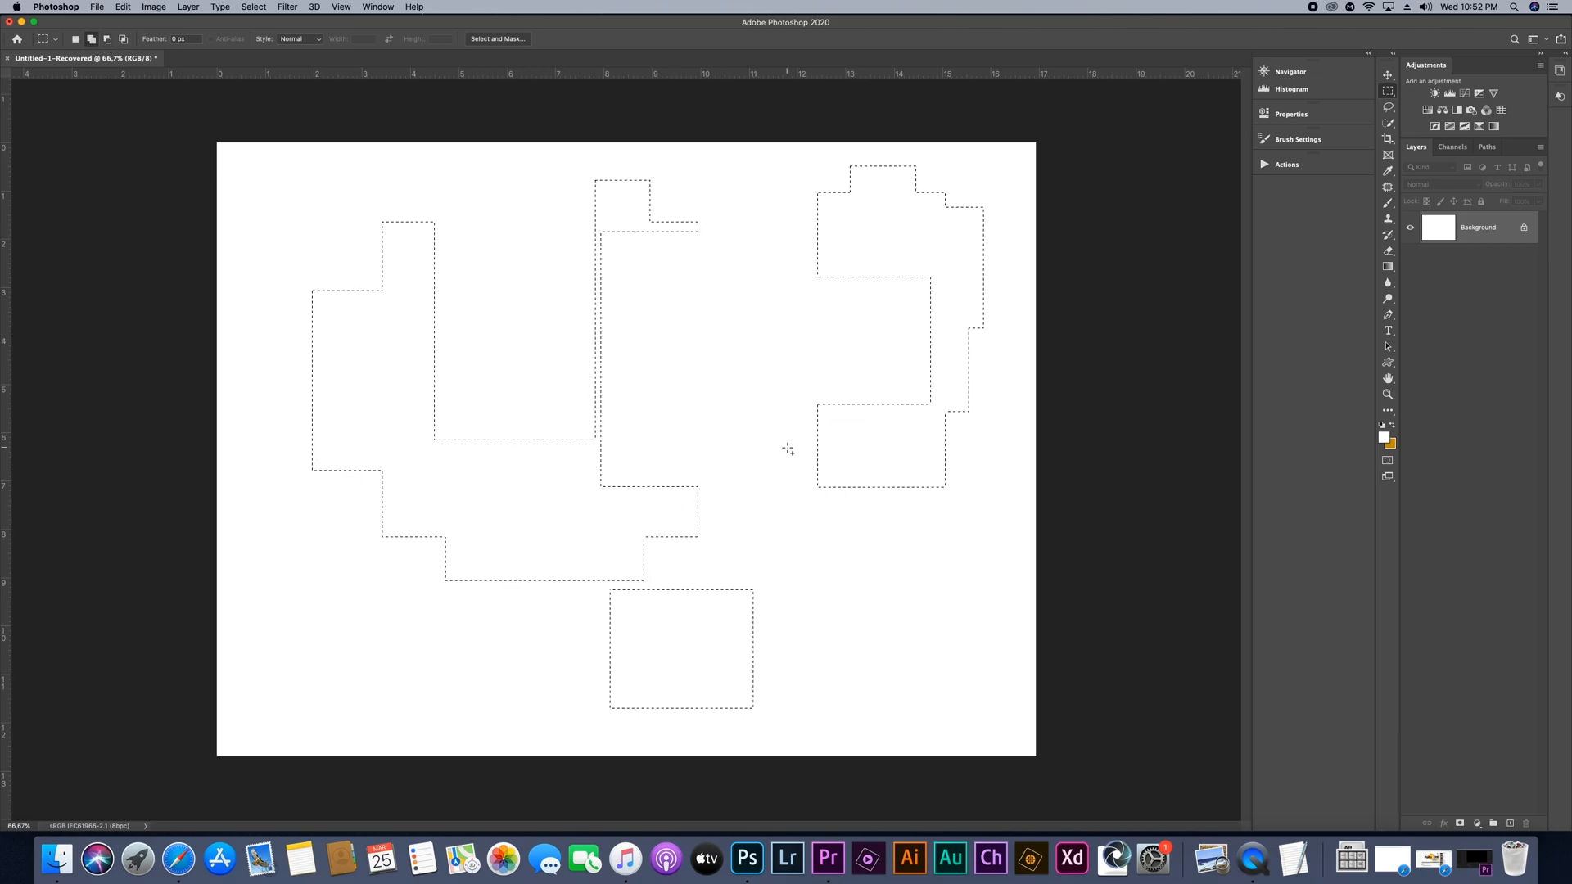
{"action": "left_click_drag", "start_coordinate": [739, 262], "coordinate": [366, 448]}
{"action": "left_click_drag", "start_coordinate": [475, 197], "coordinate": [758, 560]}
{"action": "left_click_drag", "start_coordinate": [268, 174], "coordinate": [780, 738]}
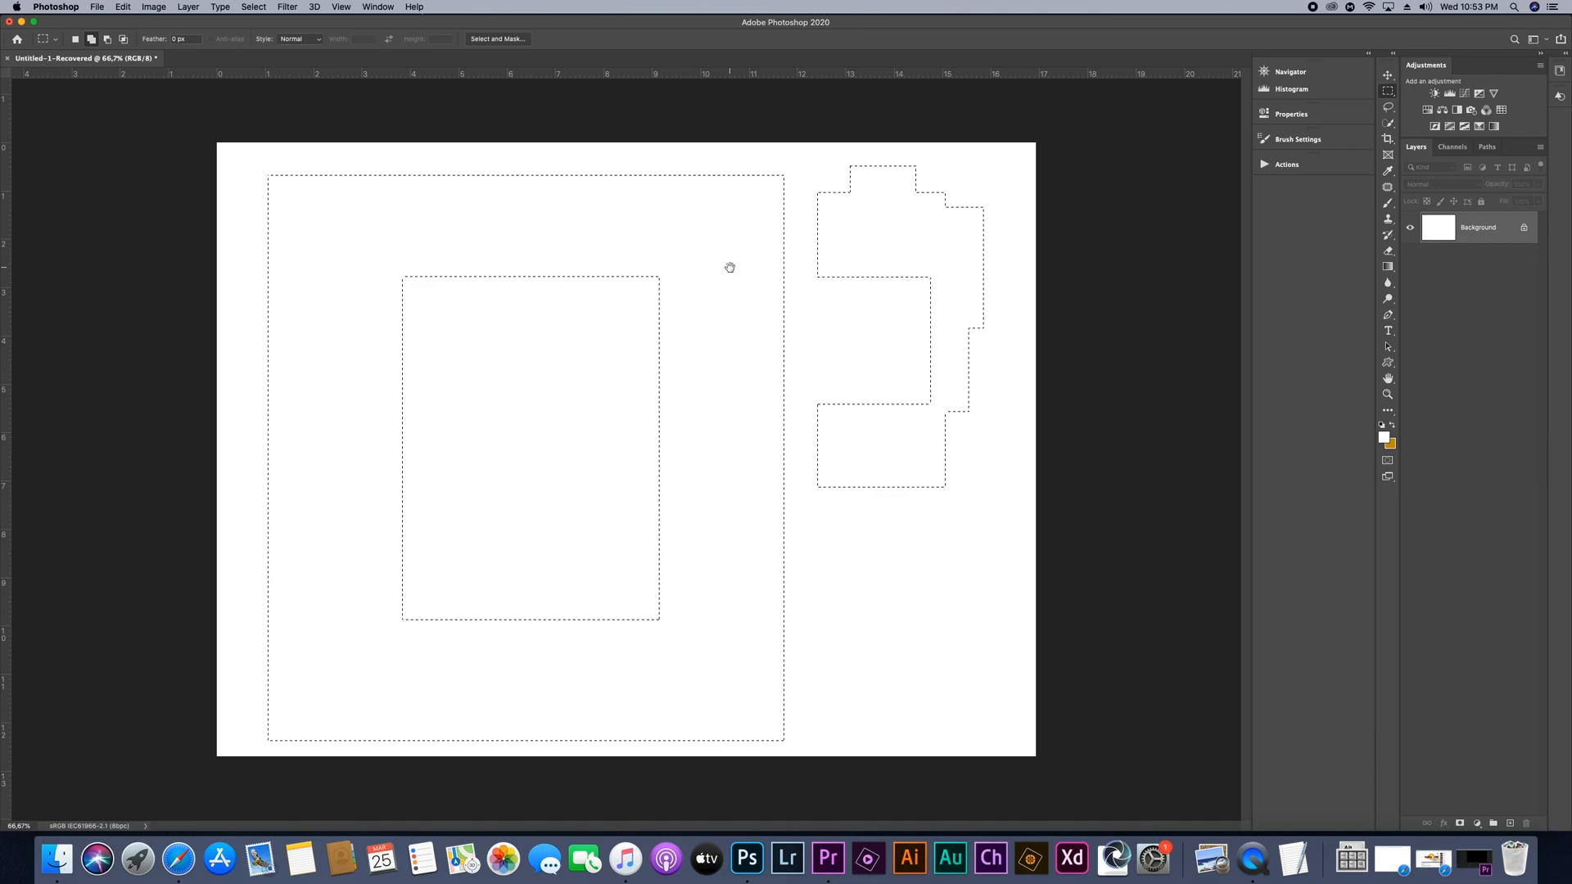
Fill the frame and the irregular selection beside it with magenta, and return them to white with the selection kept
{"action": "key", "text": "shift+BackSpace"}
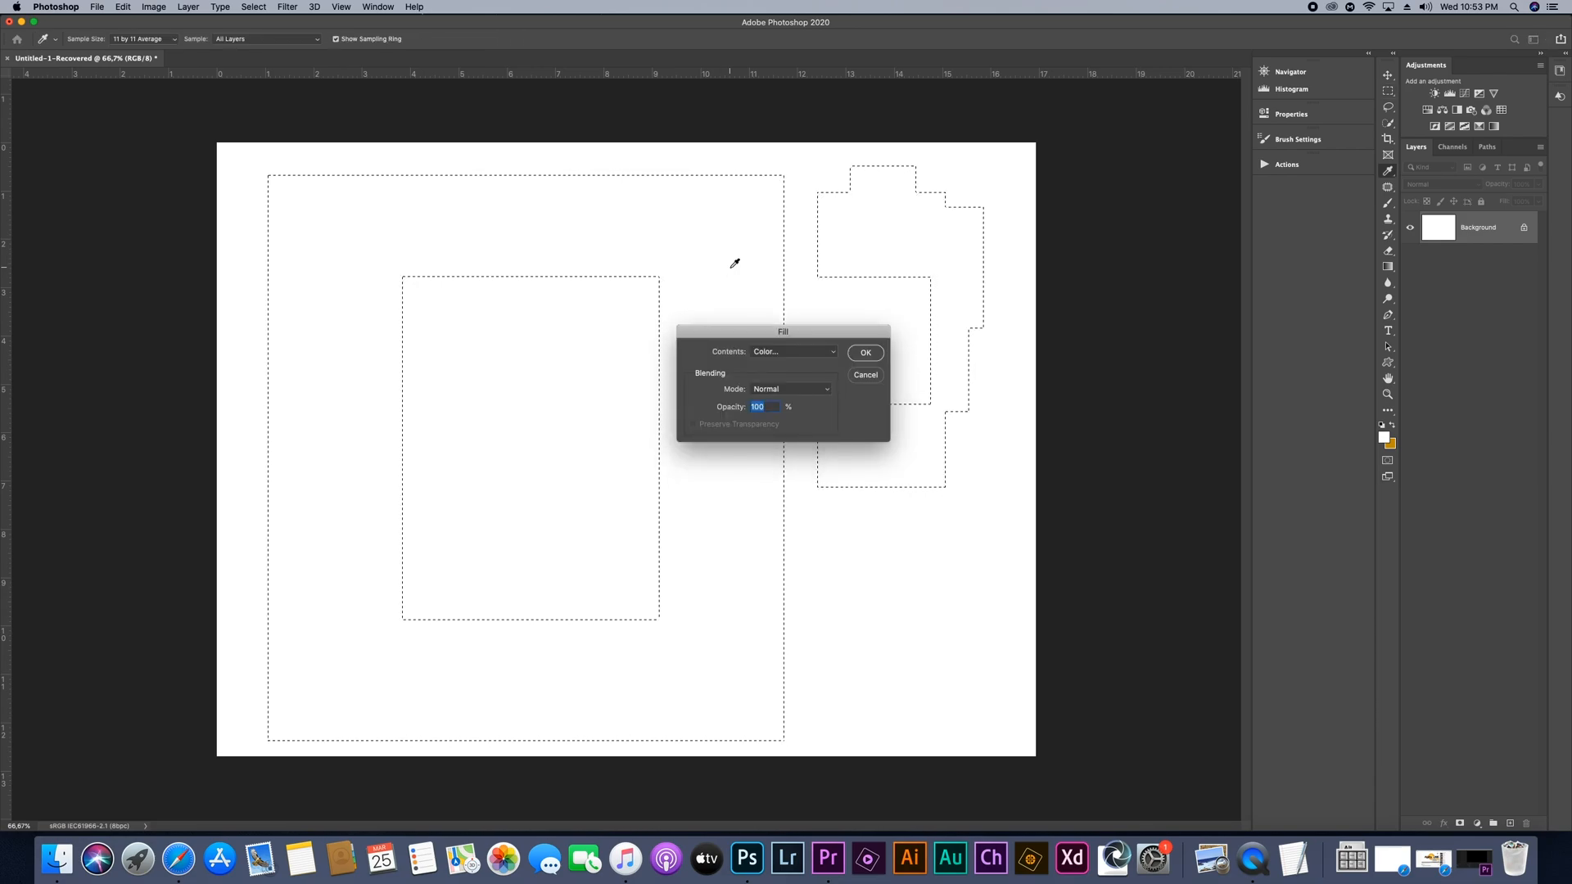
{"action": "key", "text": "Return"}
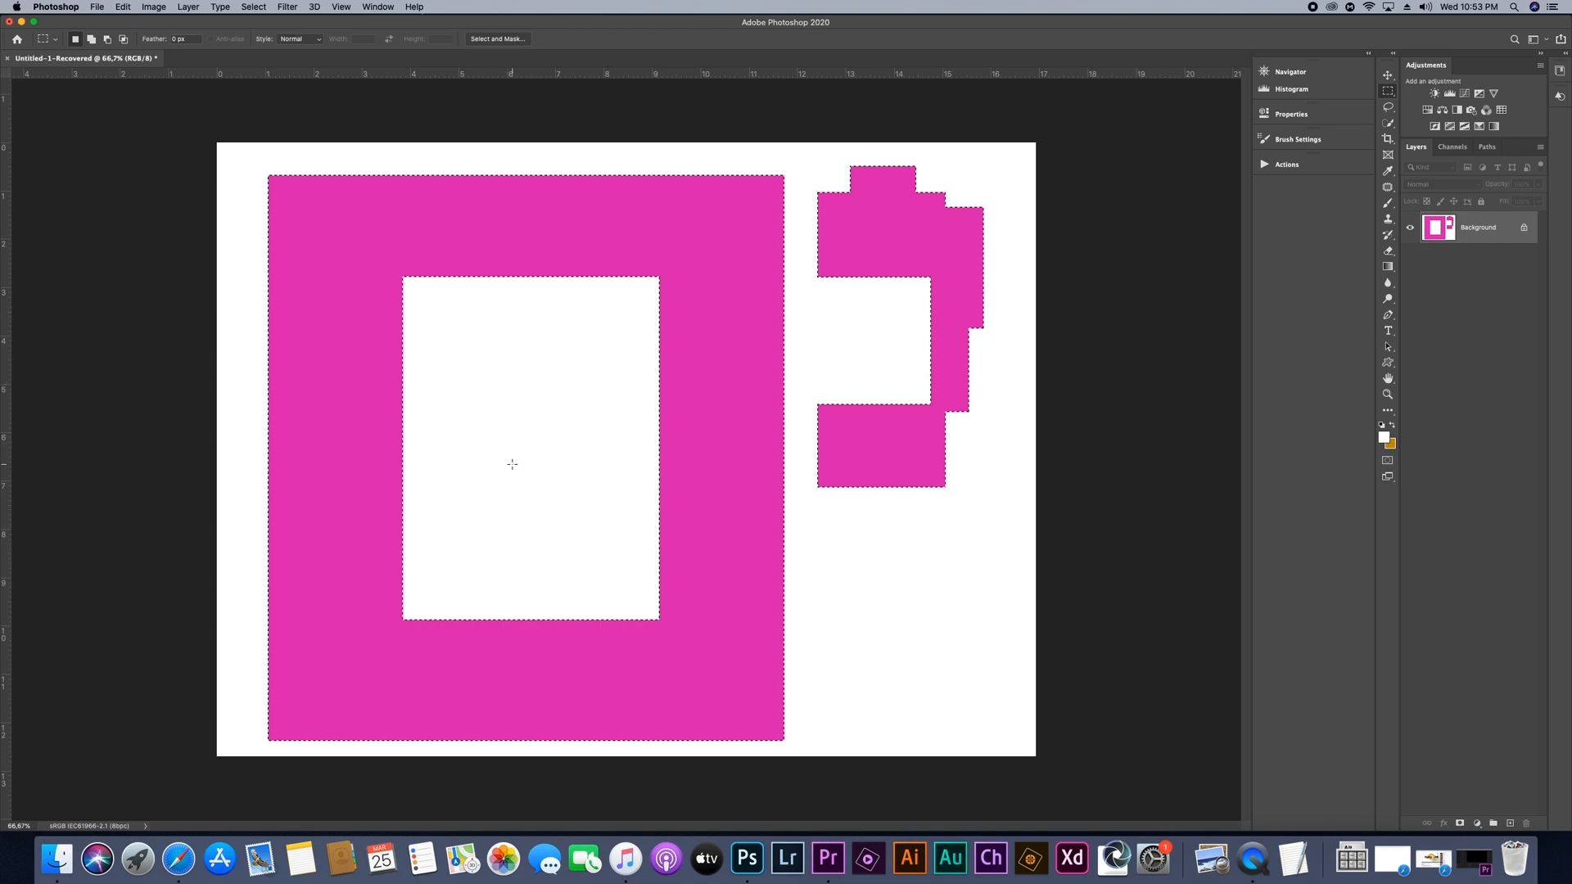
{"action": "key", "text": "alt+BackSpace"}
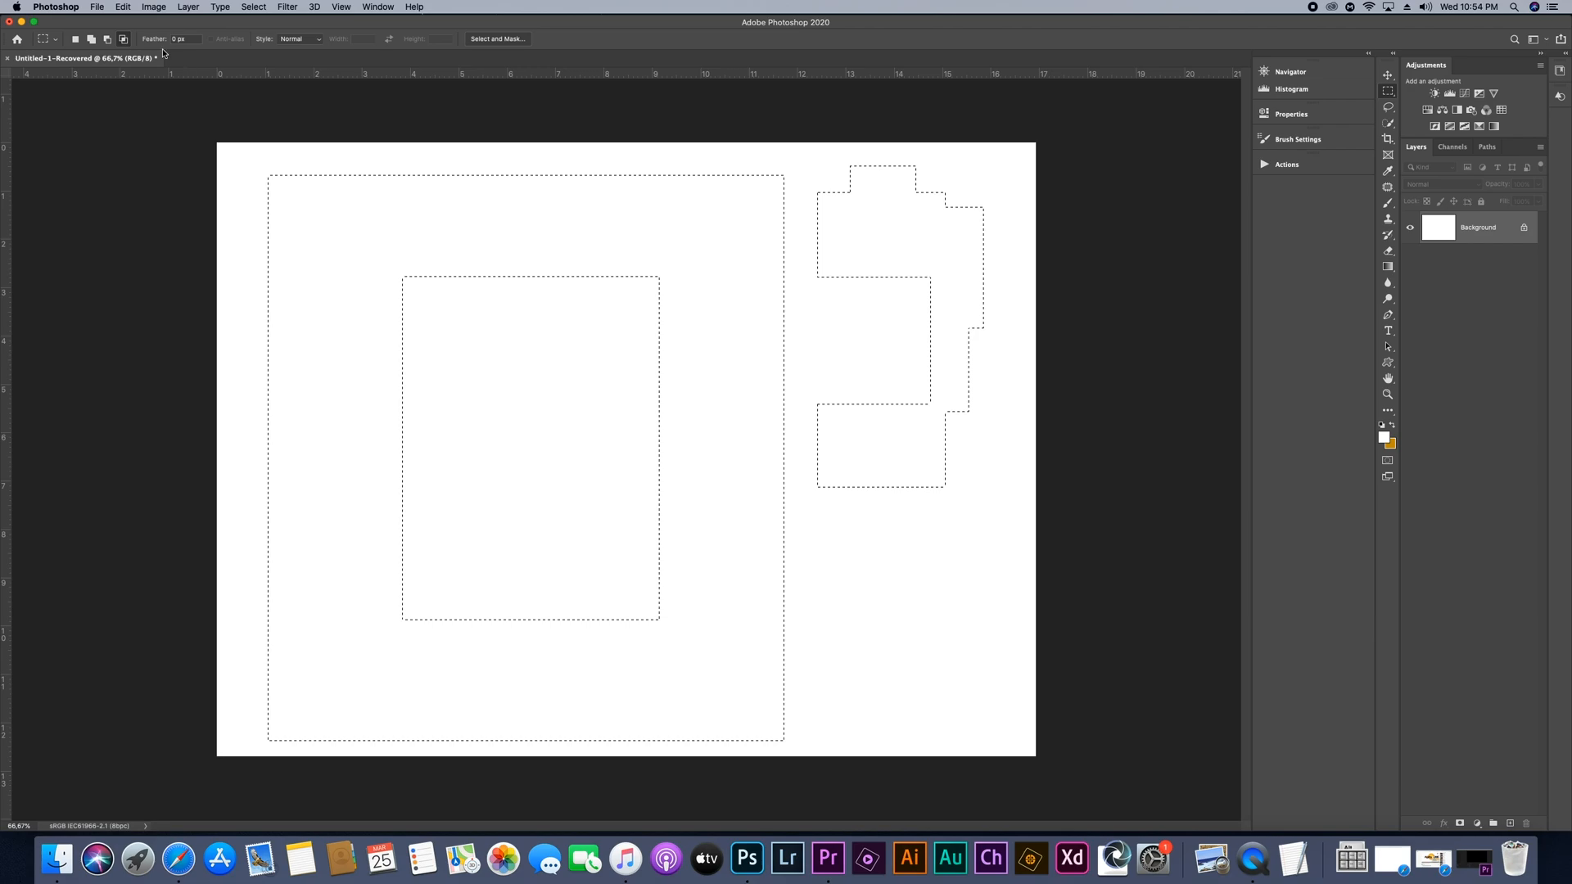
Intersect the selection with a tall rectangle narrower than the frame and fill the remaining area with magenta
{"action": "left_click_drag", "start_coordinate": [332, 161], "coordinate": [730, 748]}
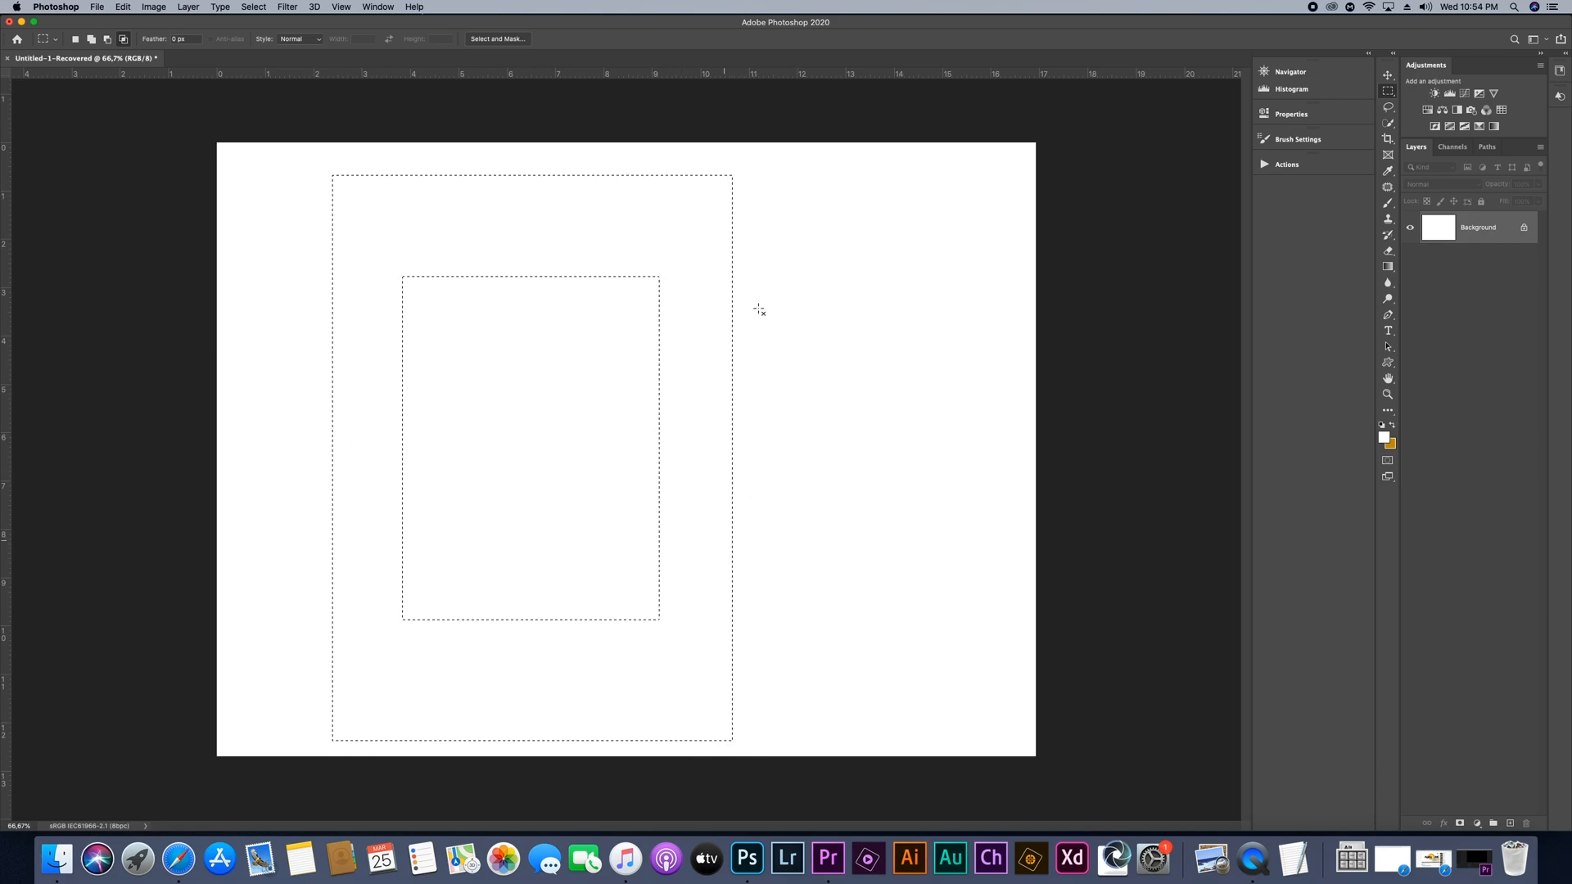
{"action": "key", "text": "shift+F5"}
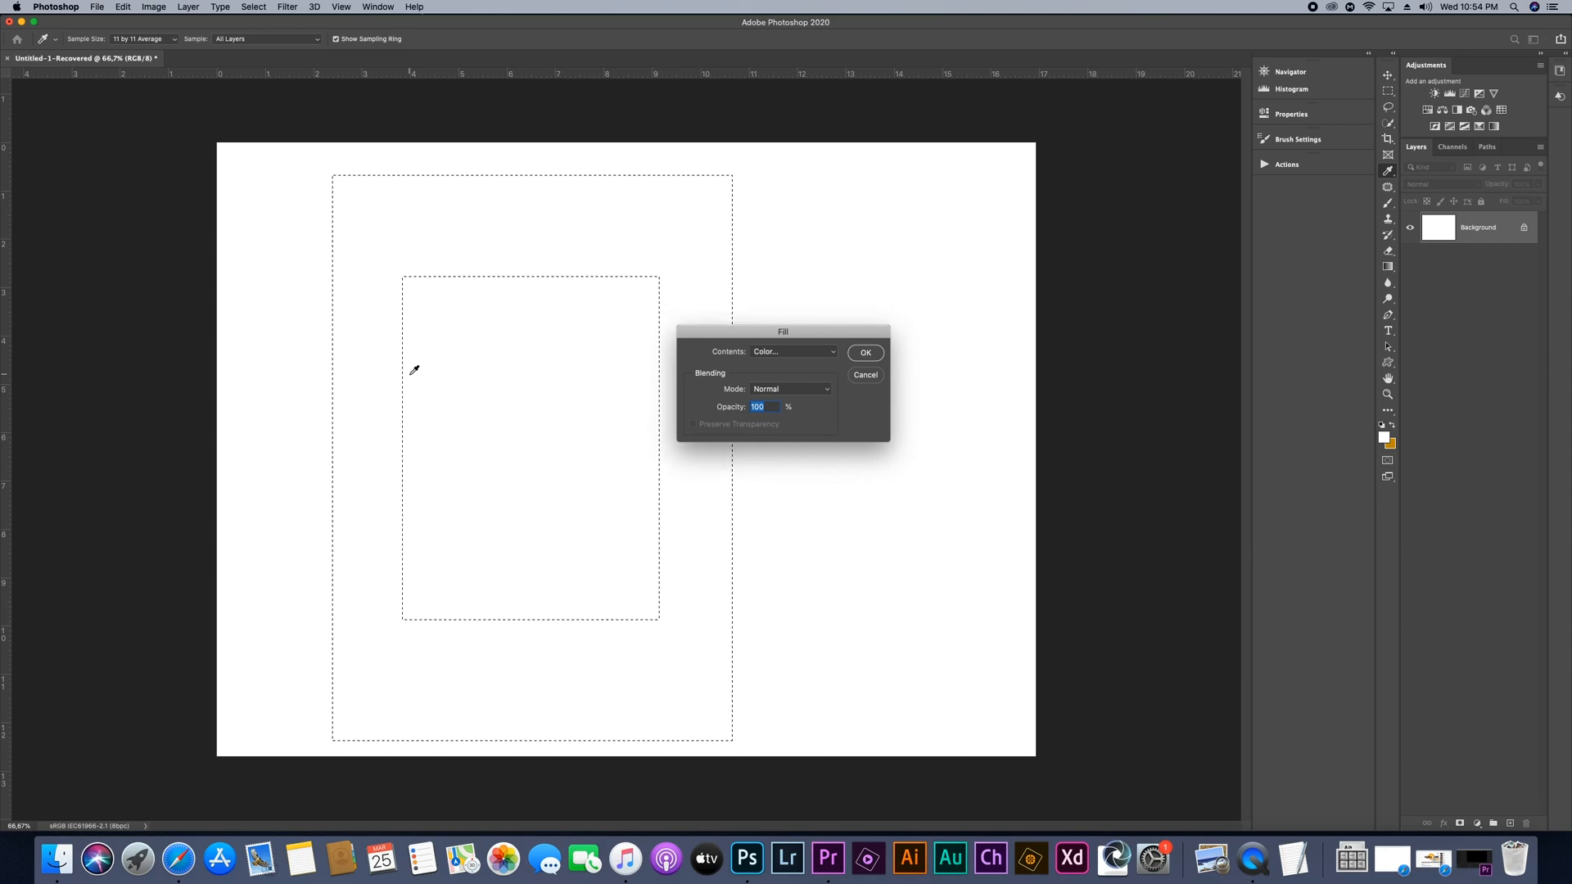
{"action": "key", "text": "Return"}
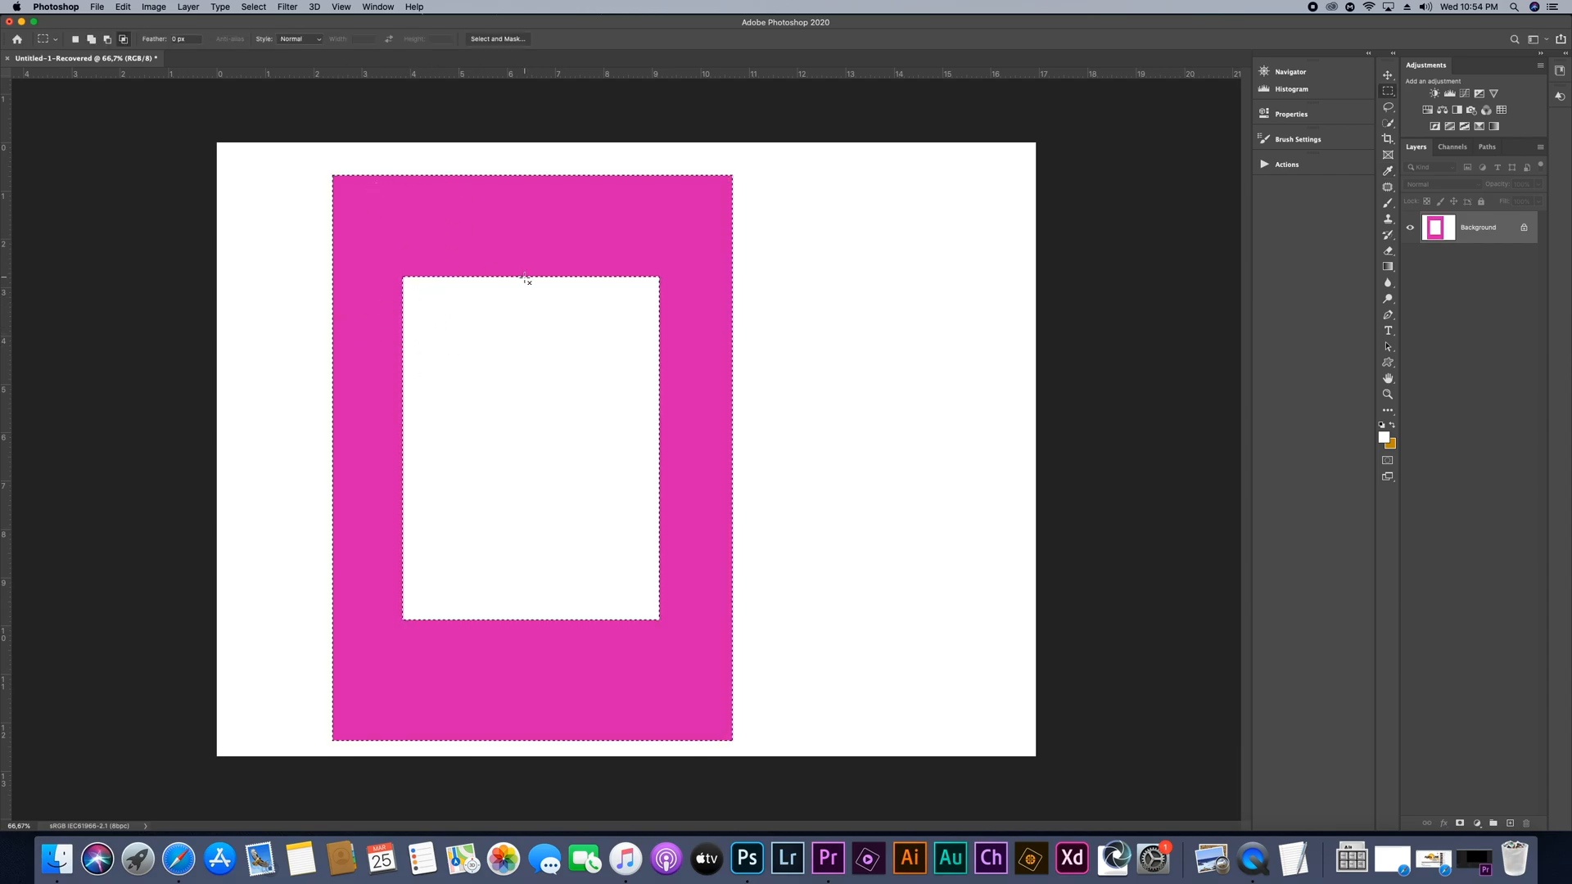
Undo the magenta fill of the narrowed frame and deselect everything
{"action": "key", "text": "super+z"}
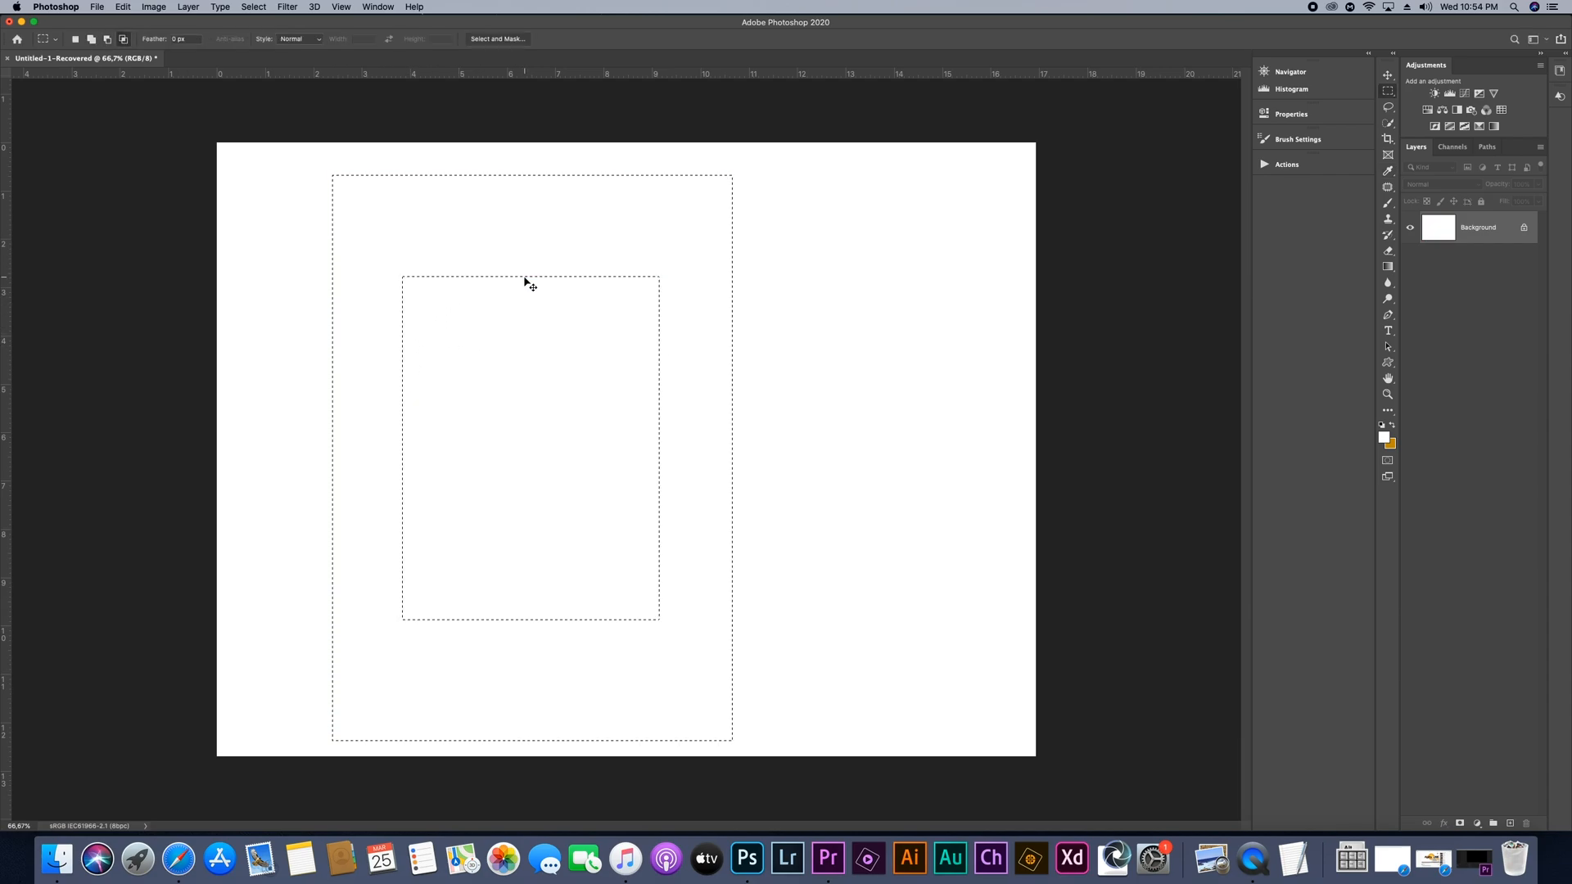
{"action": "key", "text": "super+d"}
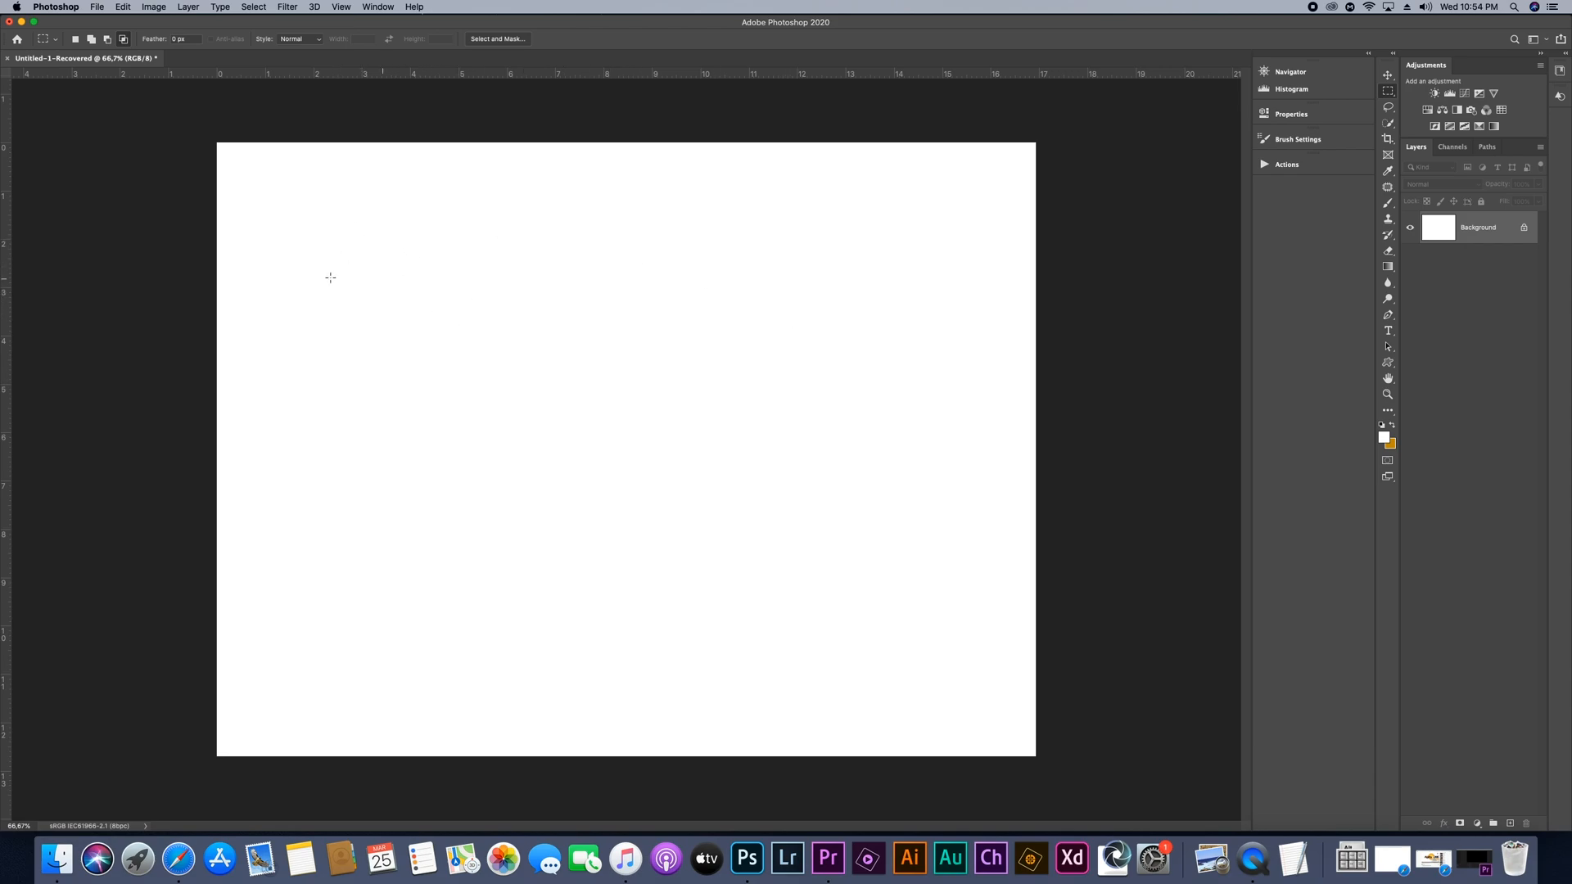
Try out several rectangular marquee selections around the middle of the canvas, finishing with a single new rectangle
{"action": "left_click_drag", "start_coordinate": [415, 290], "coordinate": [563, 509]}
{"action": "left_click_drag", "start_coordinate": [607, 510], "coordinate": [602, 500]}
{"action": "left_click_drag", "start_coordinate": [470, 302], "coordinate": [610, 442]}
{"action": "left_click_drag", "start_coordinate": [499, 266], "coordinate": [631, 410]}
{"action": "key", "text": "super+d"}
{"action": "left_click_drag", "start_coordinate": [454, 279], "coordinate": [631, 434]}
{"action": "left_click", "coordinate": [702, 328]}
{"action": "mouse_move", "coordinate": [542, 334]}
{"action": "left_mouse_down"}
{"action": "mouse_move", "coordinate": [638, 417]}
{"action": "mouse_move", "coordinate": [801, 494]}
{"action": "mouse_move", "coordinate": [603, 361]}
{"action": "mouse_move", "coordinate": [751, 459]}
{"action": "mouse_move", "coordinate": [646, 410]}
{"action": "mouse_move", "coordinate": [589, 417]}
{"action": "left_mouse_up"}
{"action": "mouse_move", "coordinate": [497, 302]}
{"action": "left_mouse_down"}
{"action": "mouse_move", "coordinate": [530, 344]}
{"action": "mouse_move", "coordinate": [751, 504]}
{"action": "left_mouse_up"}
Select a rectangle in the middle of the canvas with a 10 px feather and fill it with magenta
{"action": "left_click", "coordinate": [187, 38]}
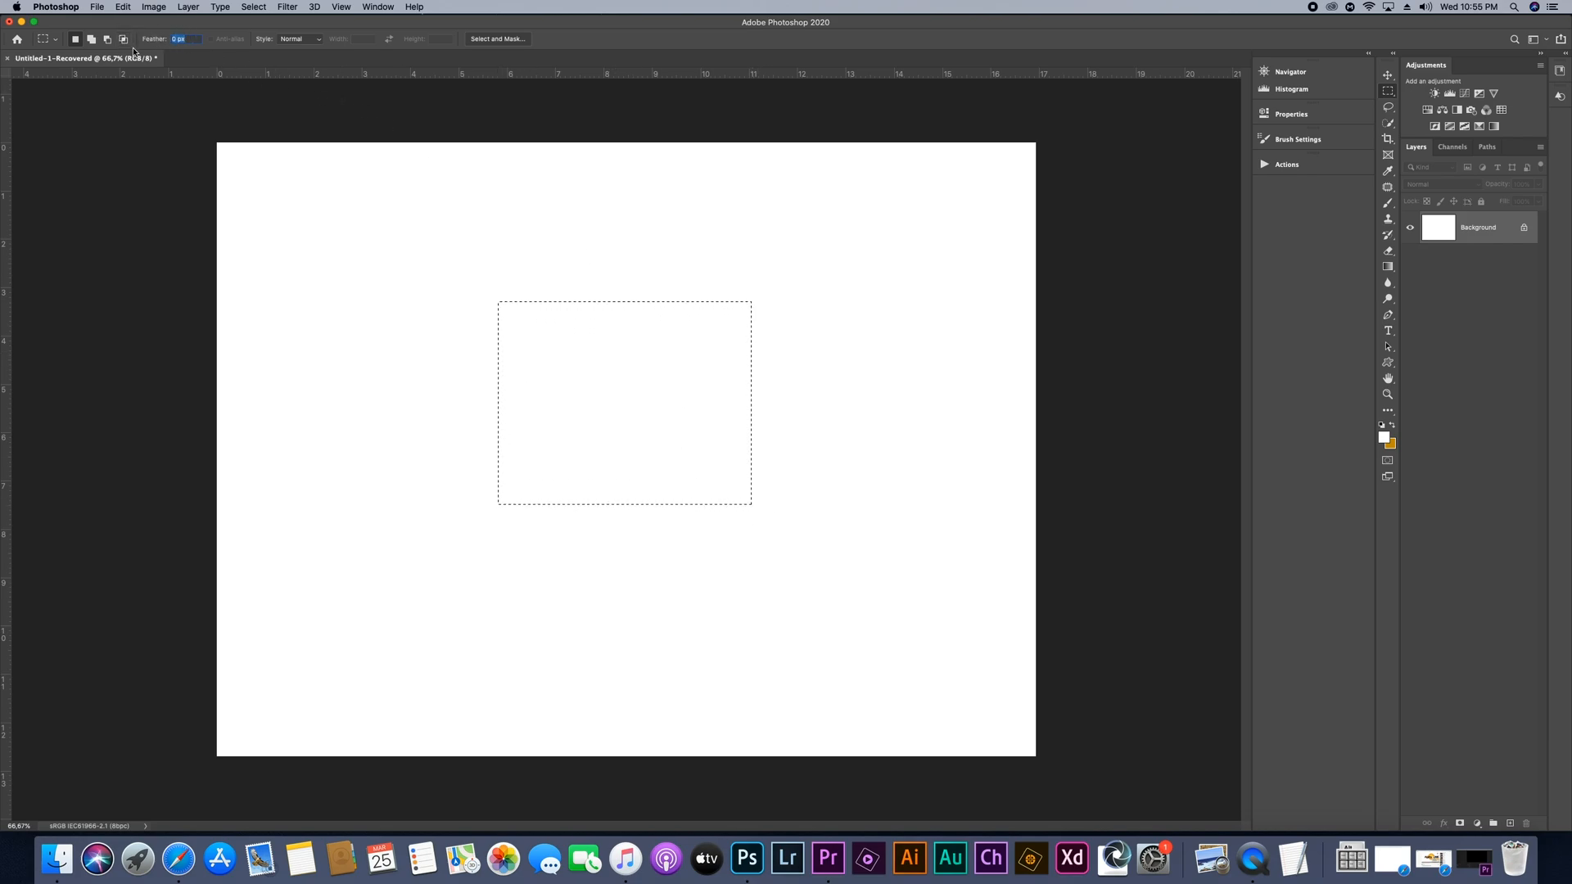
{"action": "type", "text": "10"}
{"action": "left_click", "coordinate": [408, 105]}
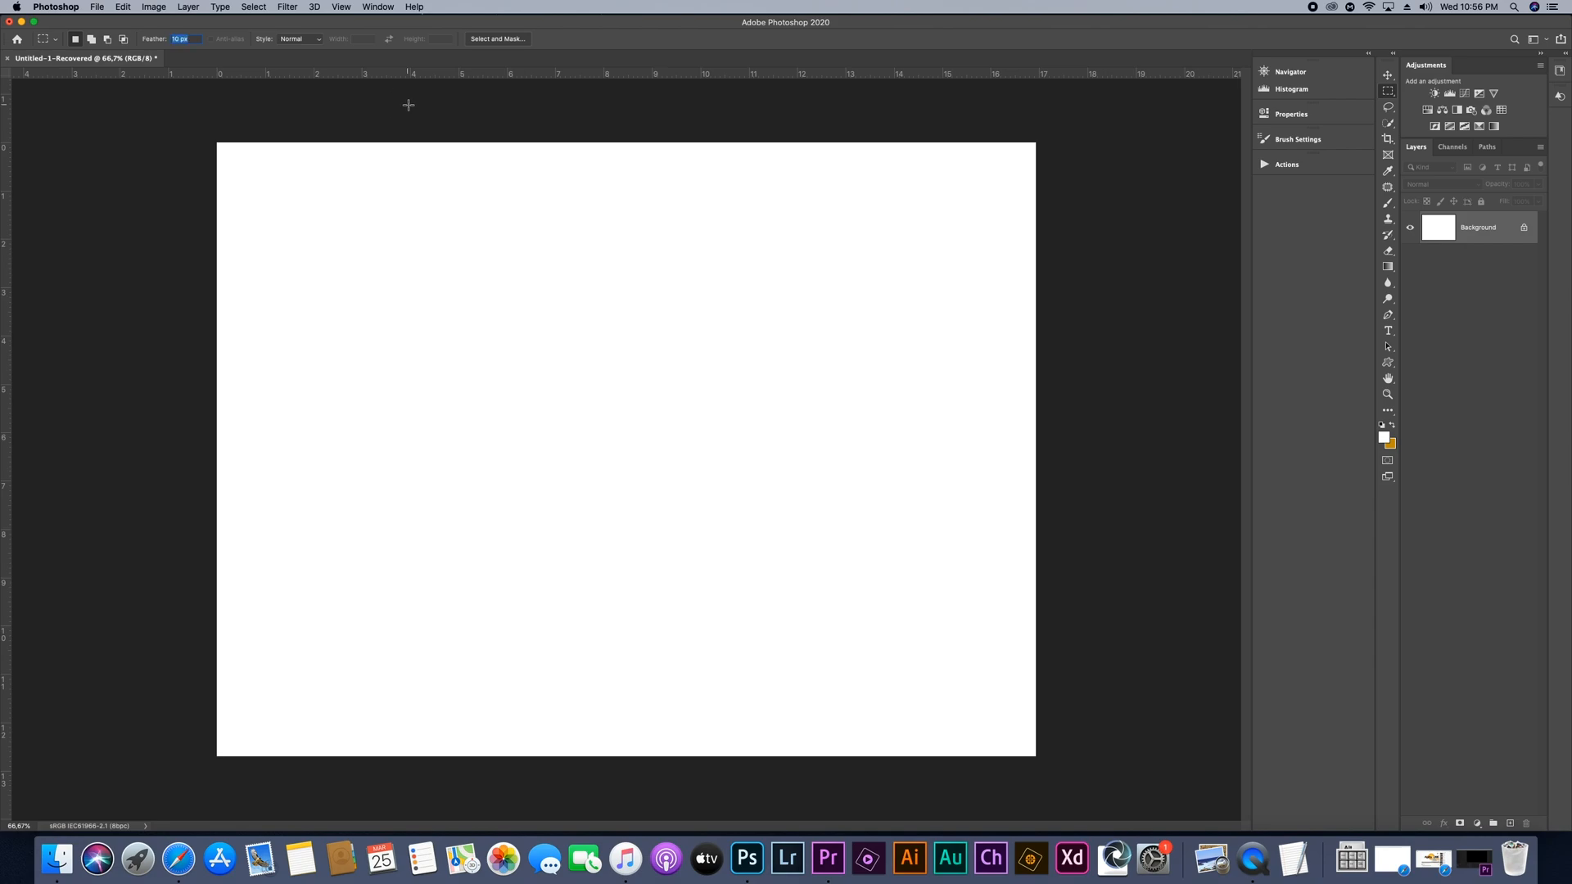
{"action": "left_click_drag", "start_coordinate": [524, 308], "coordinate": [728, 540]}
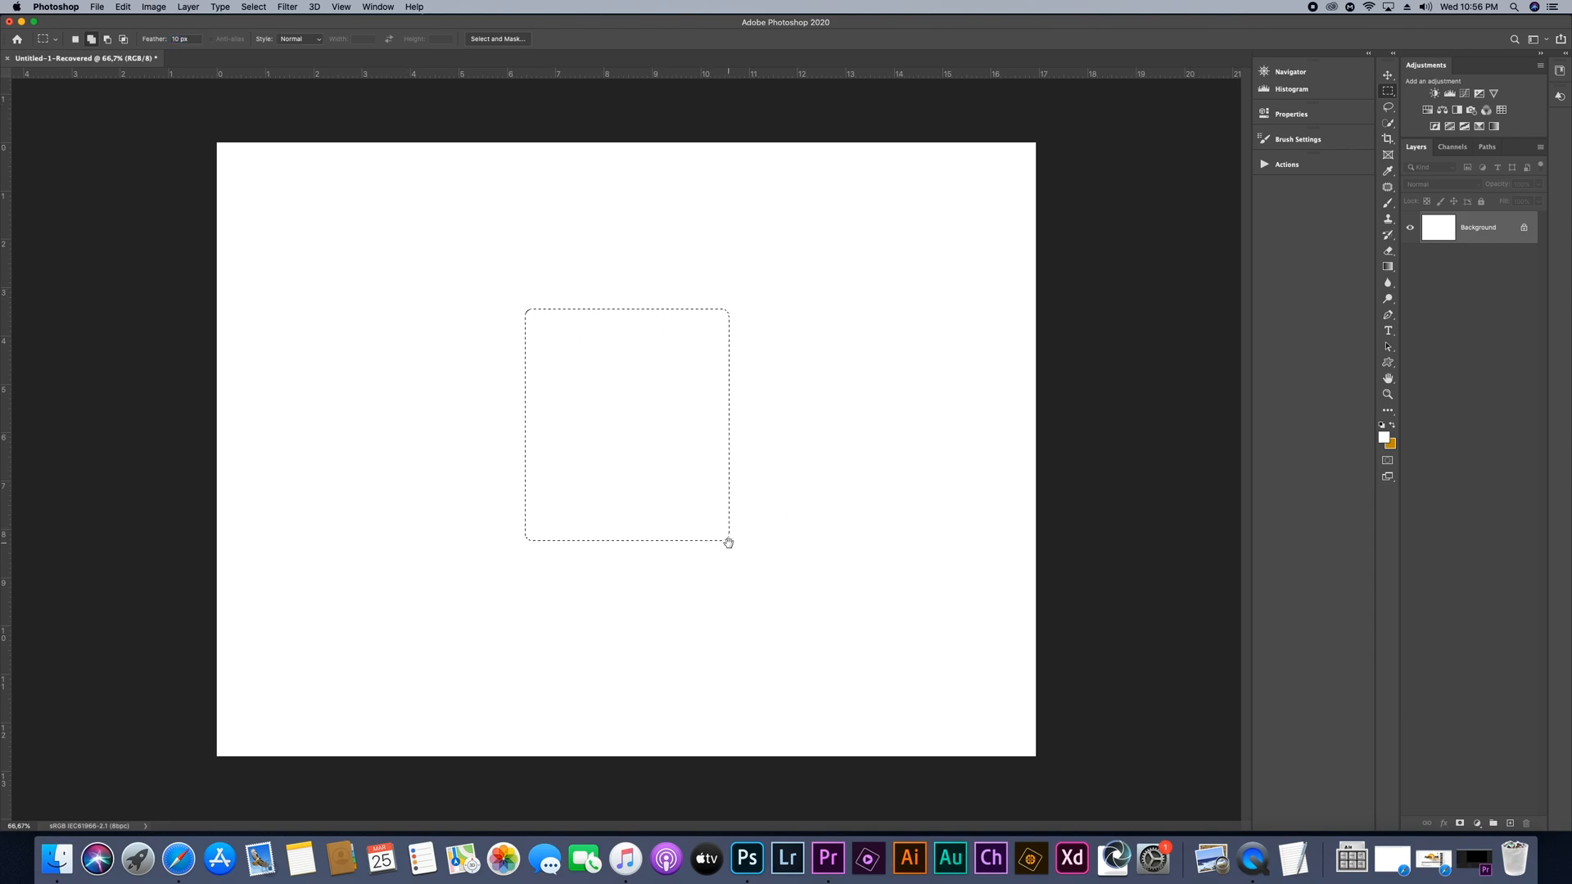
{"action": "key", "text": "shift+BackSpace"}
{"action": "left_click", "coordinate": [877, 355]}
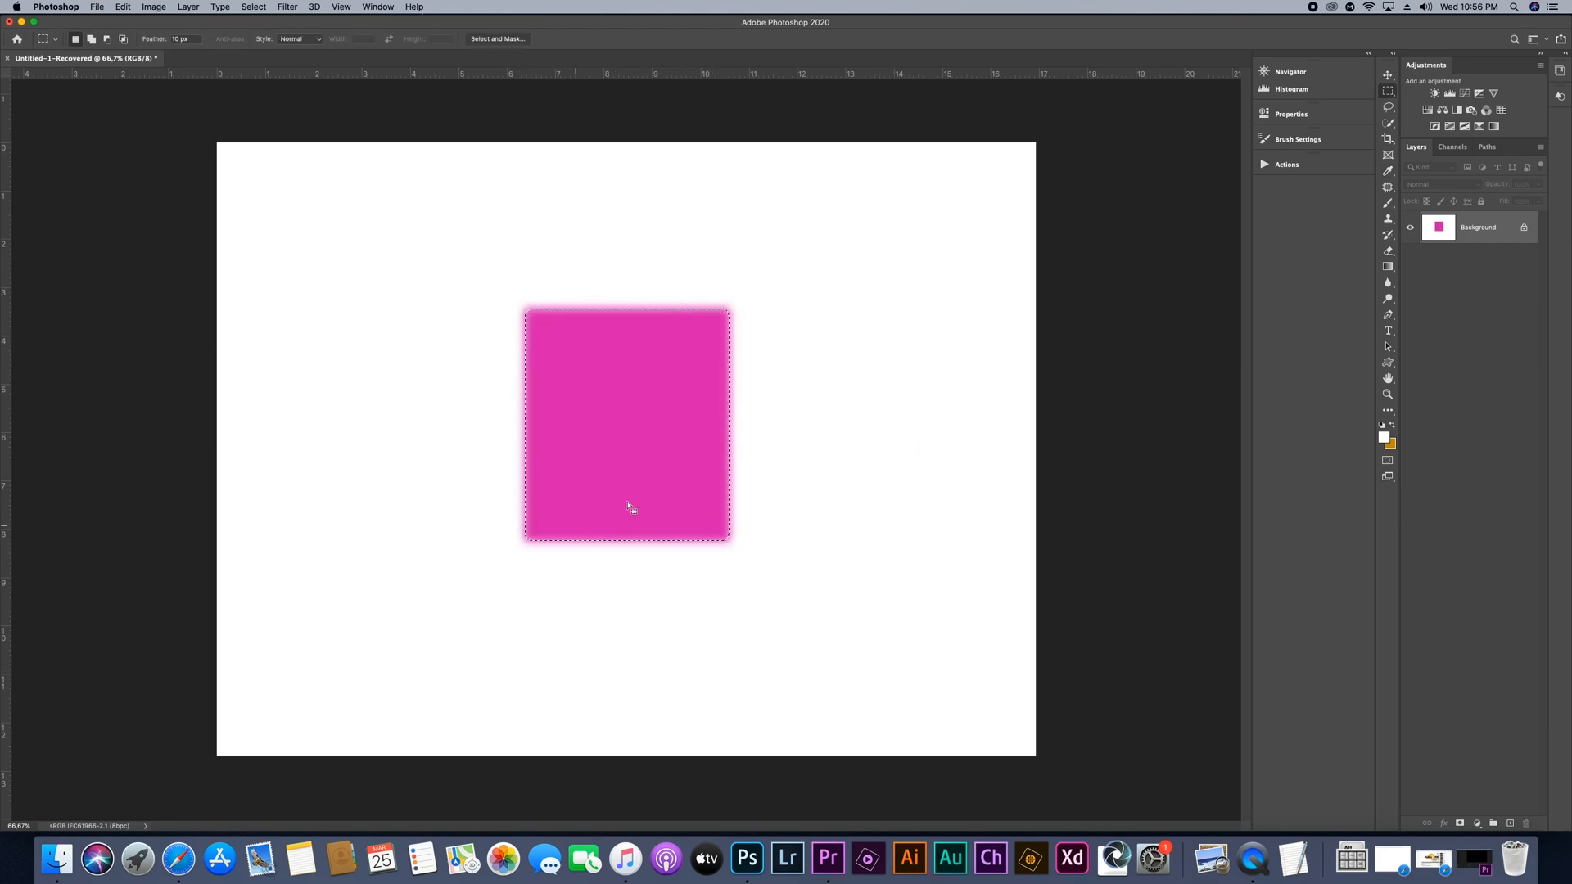
Set the marquee feather to 1 px and clear the magenta rectangle back to white with nothing selected
{"action": "left_click_drag", "start_coordinate": [189, 39], "coordinate": [128, 44]}
{"action": "type", "text": "1"}
{"action": "left_click", "coordinate": [608, 235]}
{"action": "key", "text": "alt+BackSpace"}
{"action": "key", "text": "super+d"}
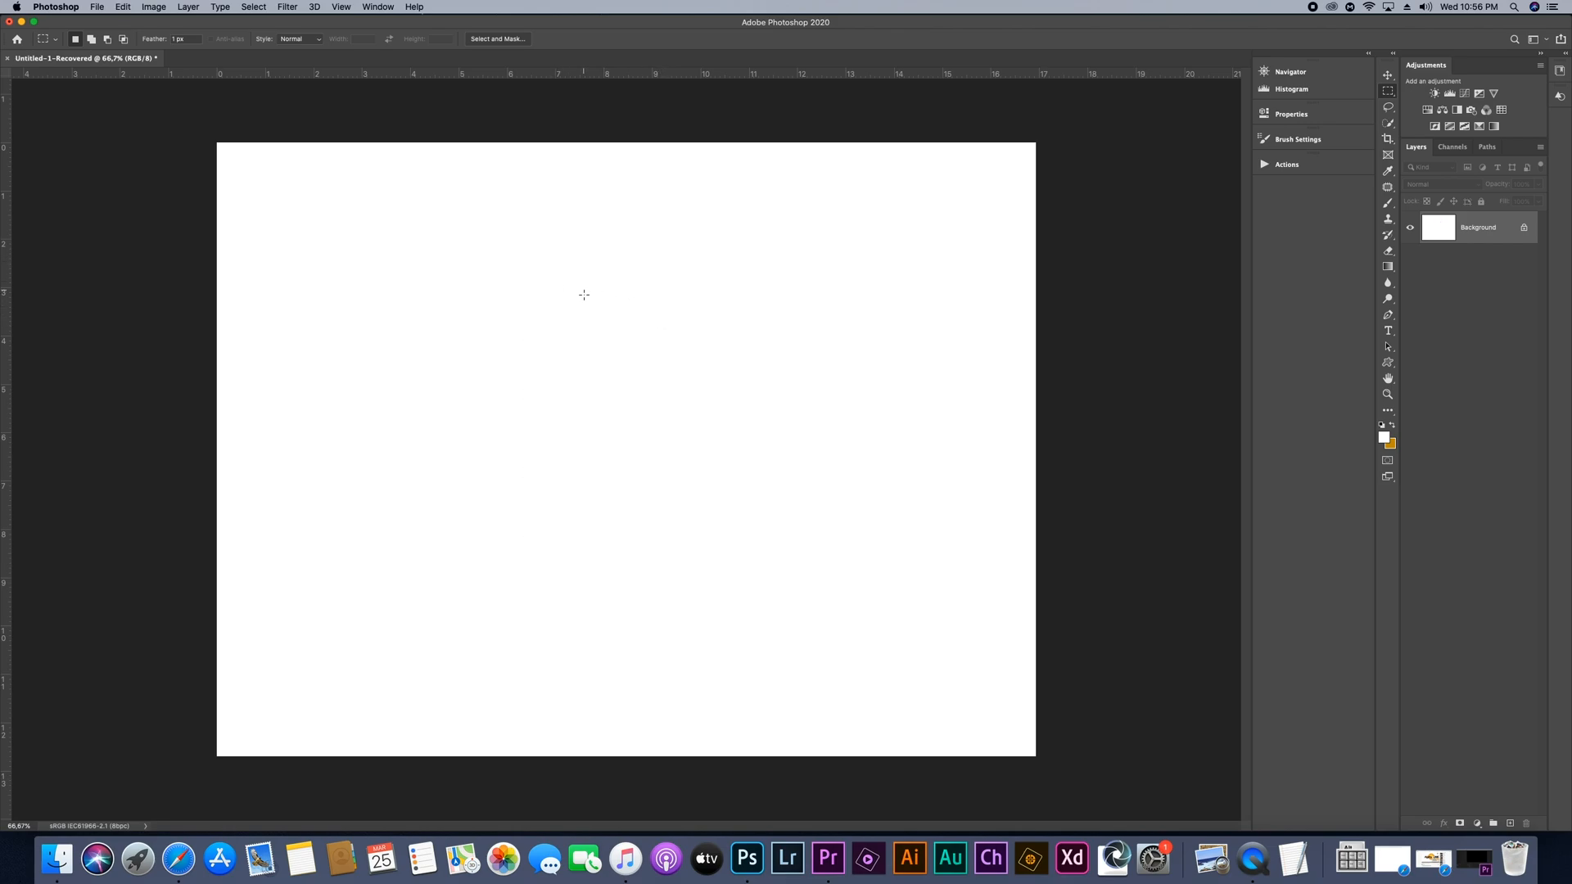
Set the marquee style to Fixed Ratio and draw a 1:1 square selection on the canvas
{"action": "left_click", "coordinate": [301, 41]}
{"action": "left_click", "coordinate": [311, 39]}
{"action": "left_click", "coordinate": [297, 41]}
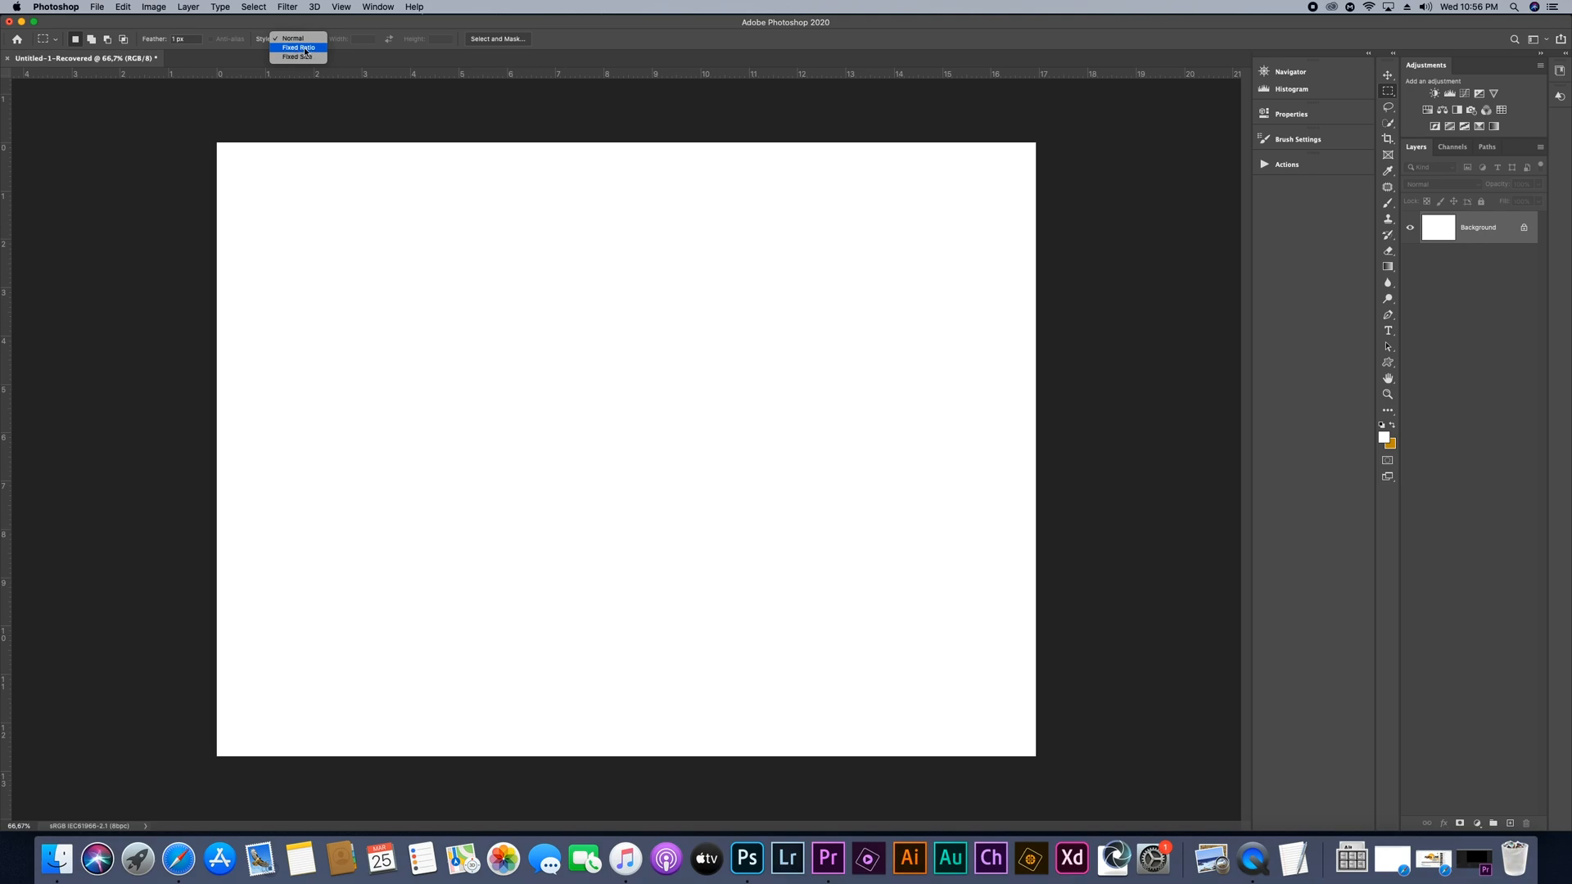
{"action": "left_click", "coordinate": [296, 47]}
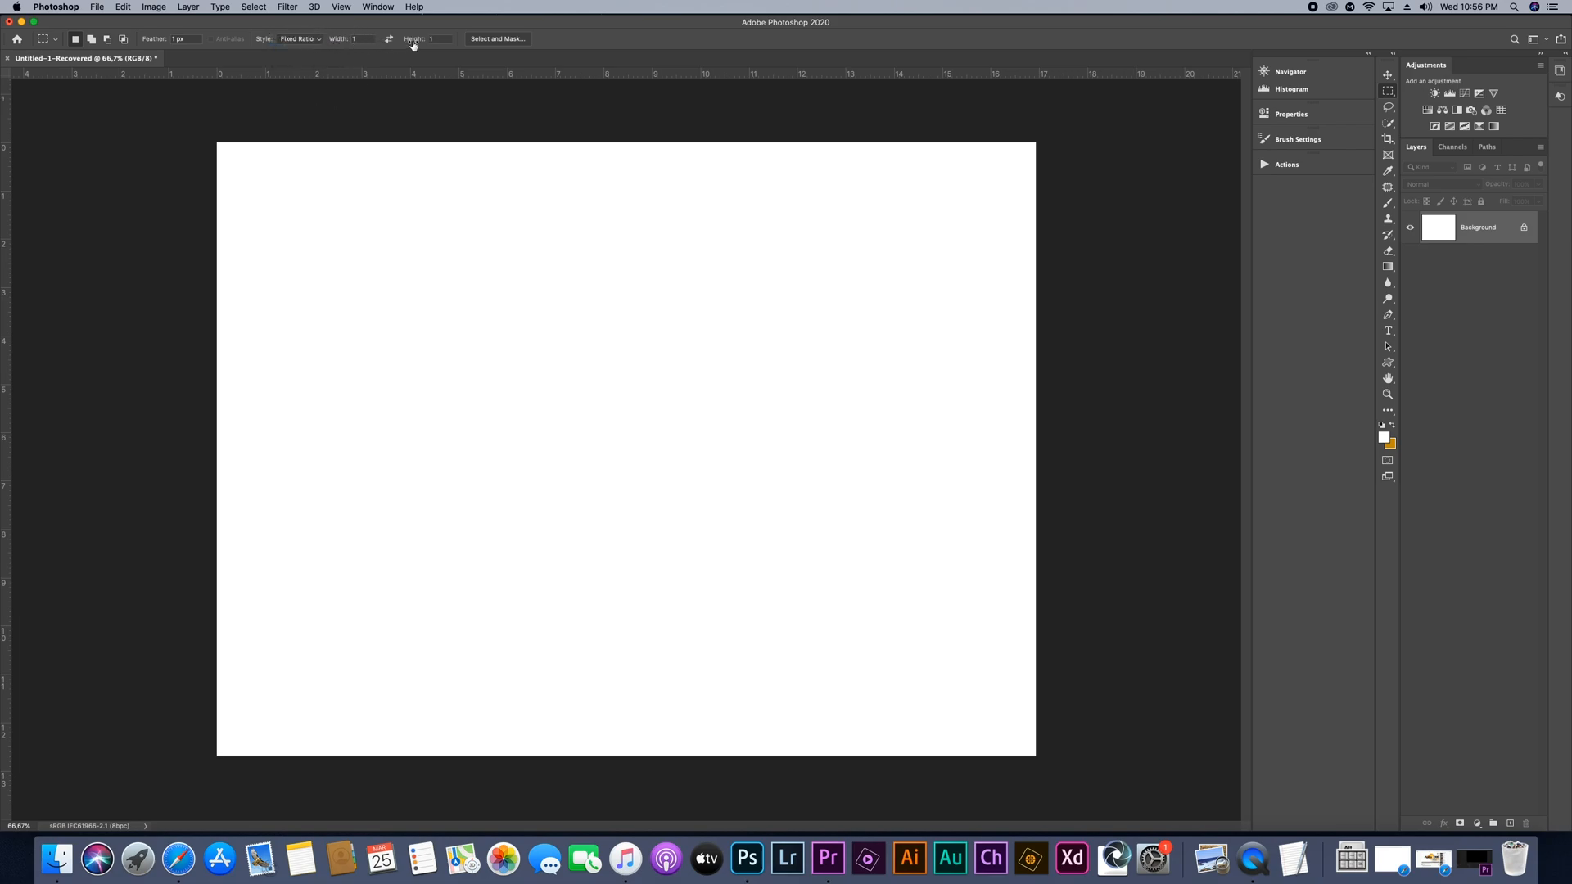
{"action": "left_click_drag", "start_coordinate": [454, 274], "coordinate": [629, 496]}
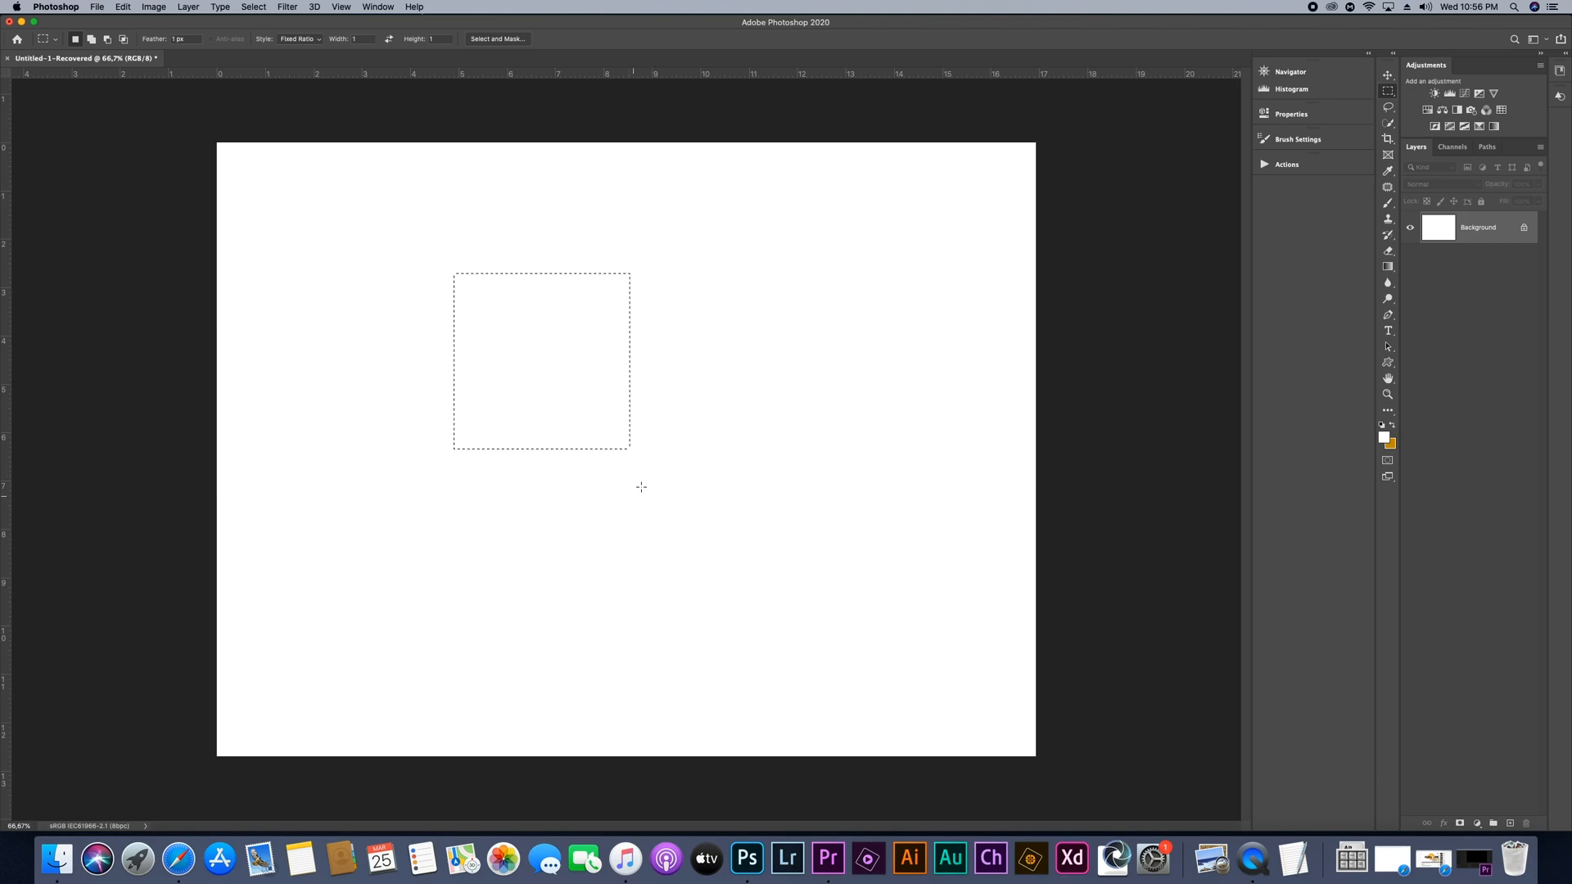
Set the fixed ratio to width 3 and height 4 and draw a portrait selection with it
{"action": "double_click", "coordinate": [356, 39]}
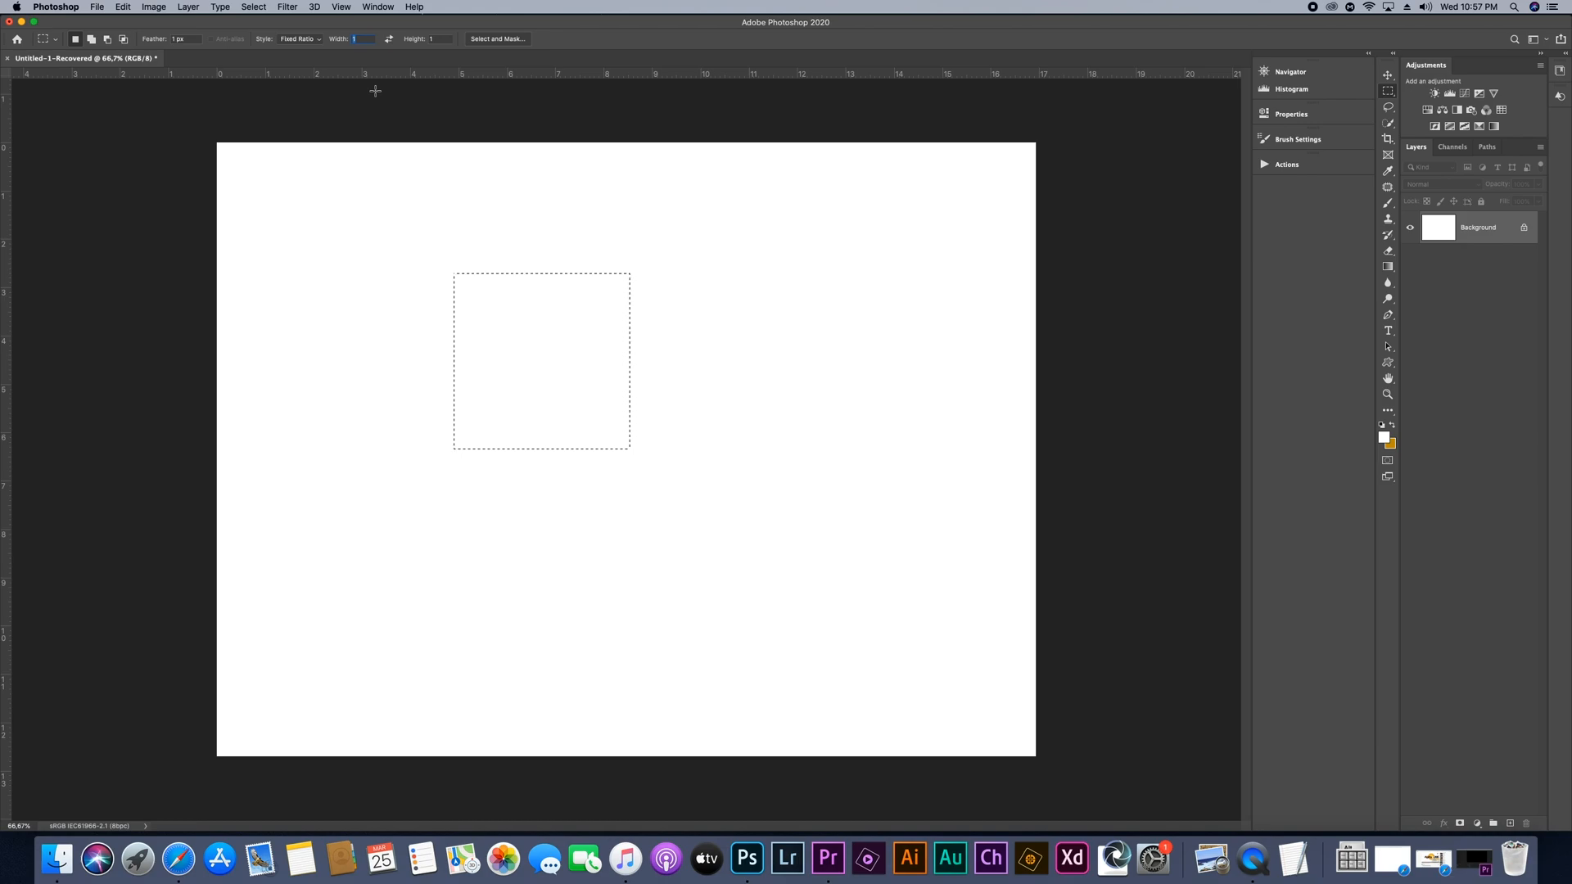
{"action": "type", "text": "3"}
{"action": "double_click", "coordinate": [443, 40]}
{"action": "type", "text": "4"}
{"action": "left_click", "coordinate": [690, 285]}
{"action": "left_click_drag", "start_coordinate": [523, 292], "coordinate": [724, 604]}
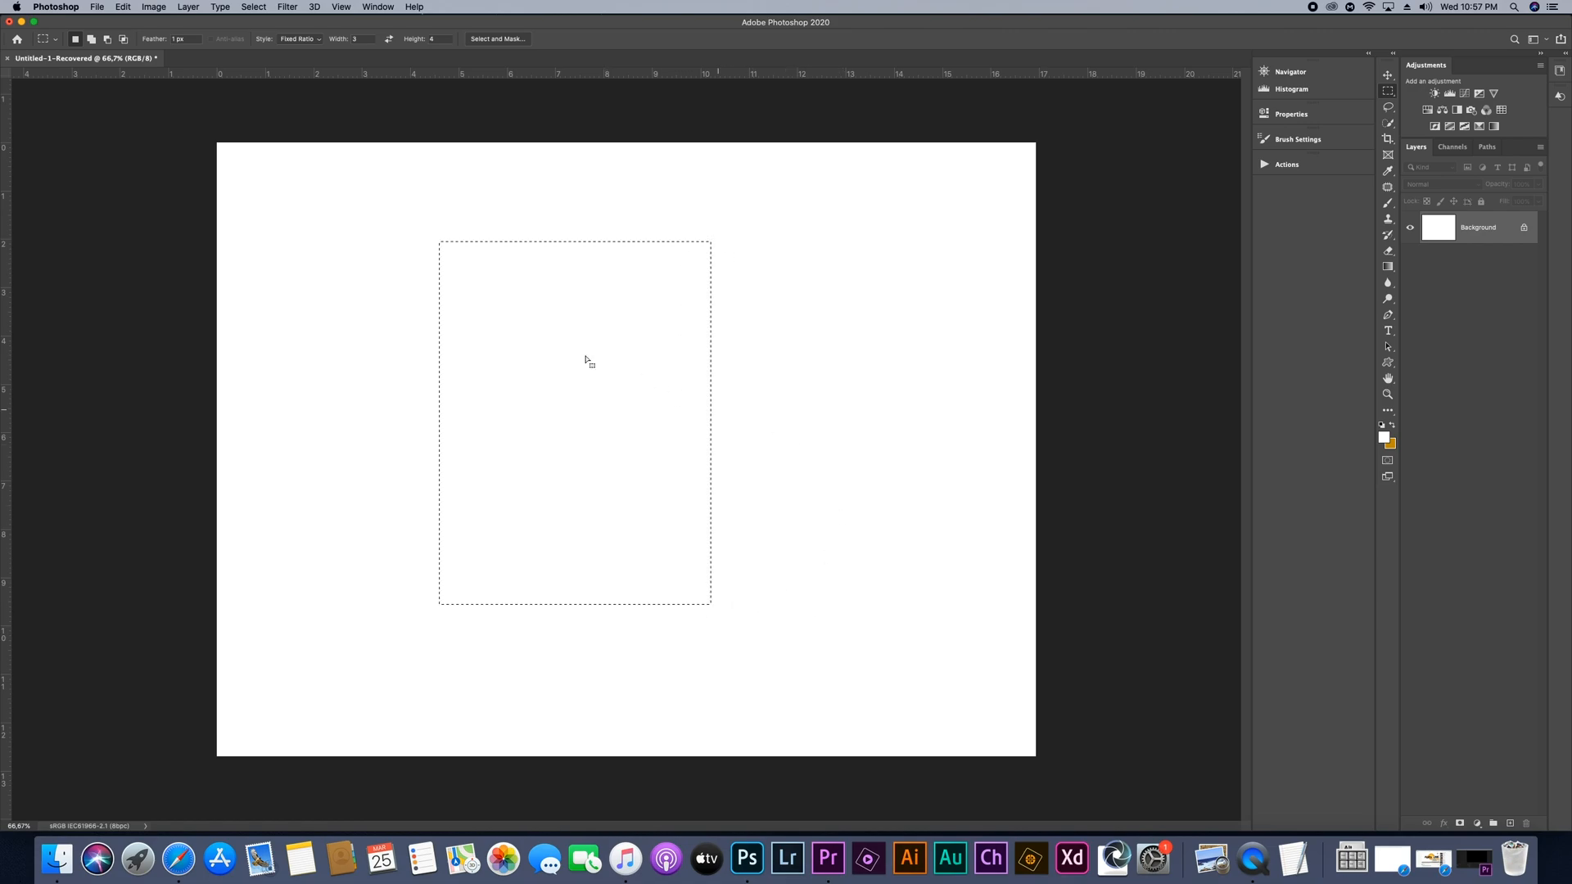
Set the fixed ratio to width 4 and height 3, and draw and clear a landscape selection with it
{"action": "left_click", "coordinate": [354, 39]}
{"action": "type", "text": "4"}
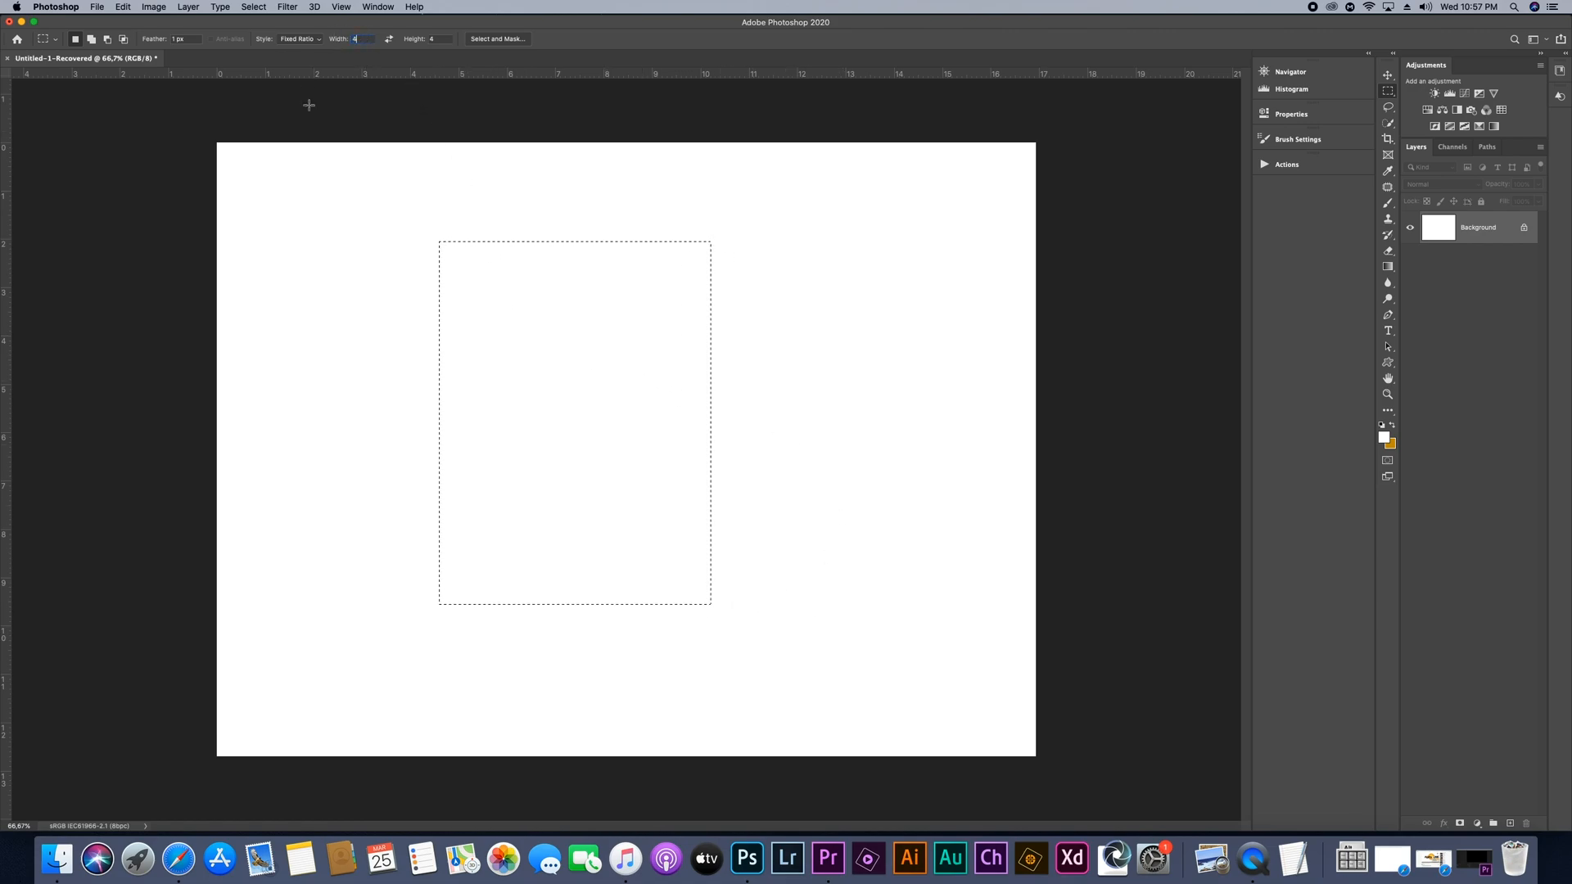
{"action": "left_click", "coordinate": [441, 38]}
{"action": "type", "text": "3"}
{"action": "left_click", "coordinate": [390, 337]}
{"action": "left_click_drag", "start_coordinate": [380, 213], "coordinate": [895, 571]}
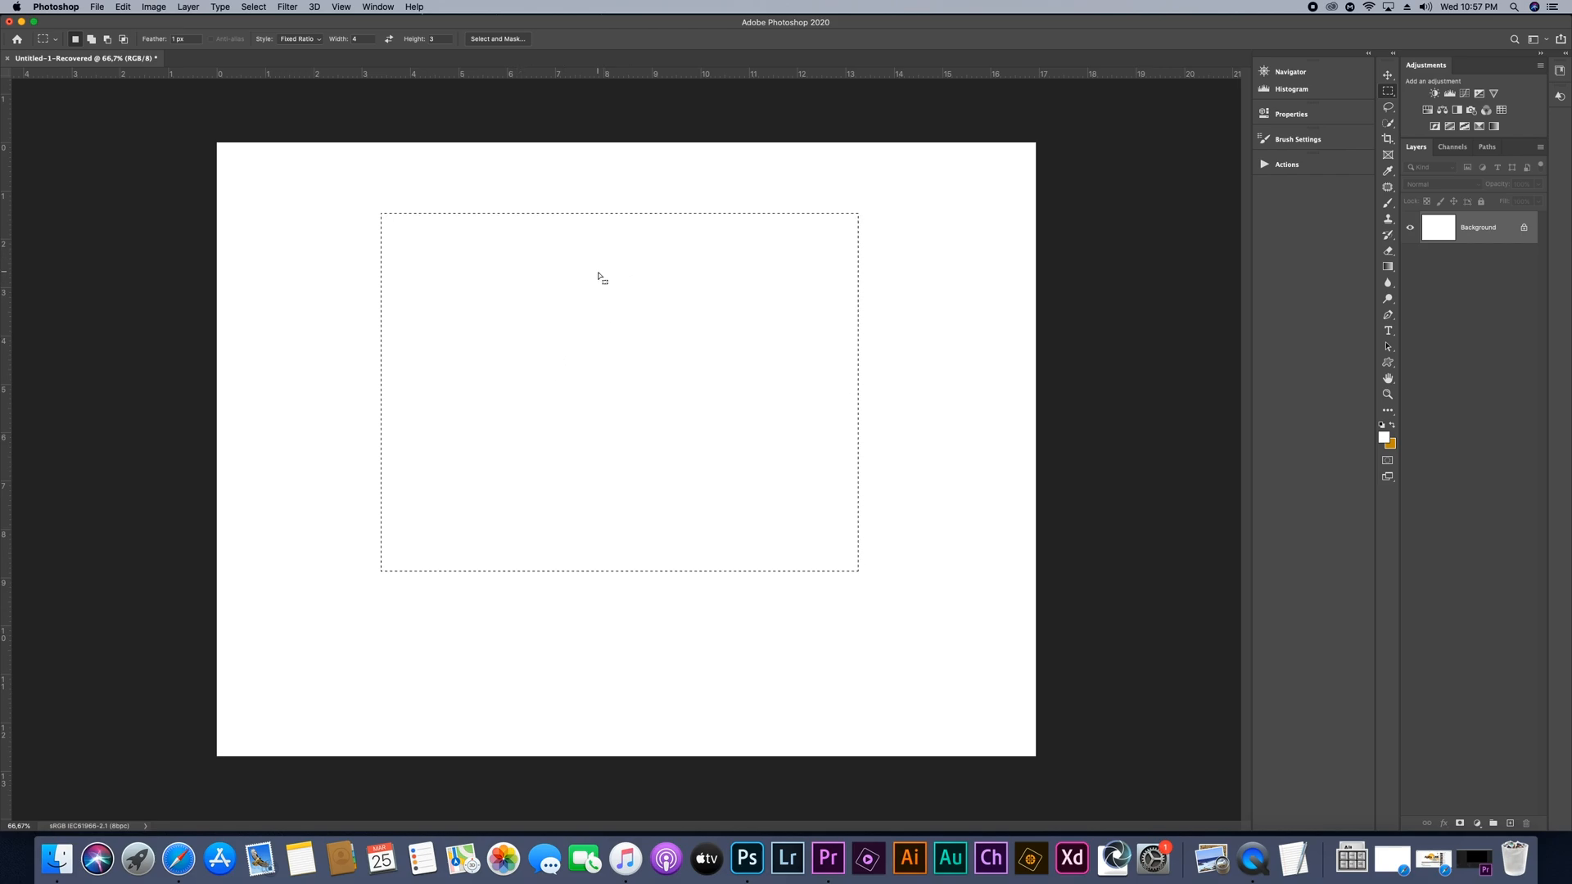
{"action": "left_click", "coordinate": [346, 185]}
Set the marquee style to Fixed Size with a width and height of 500 px
{"action": "left_click", "coordinate": [317, 39]}
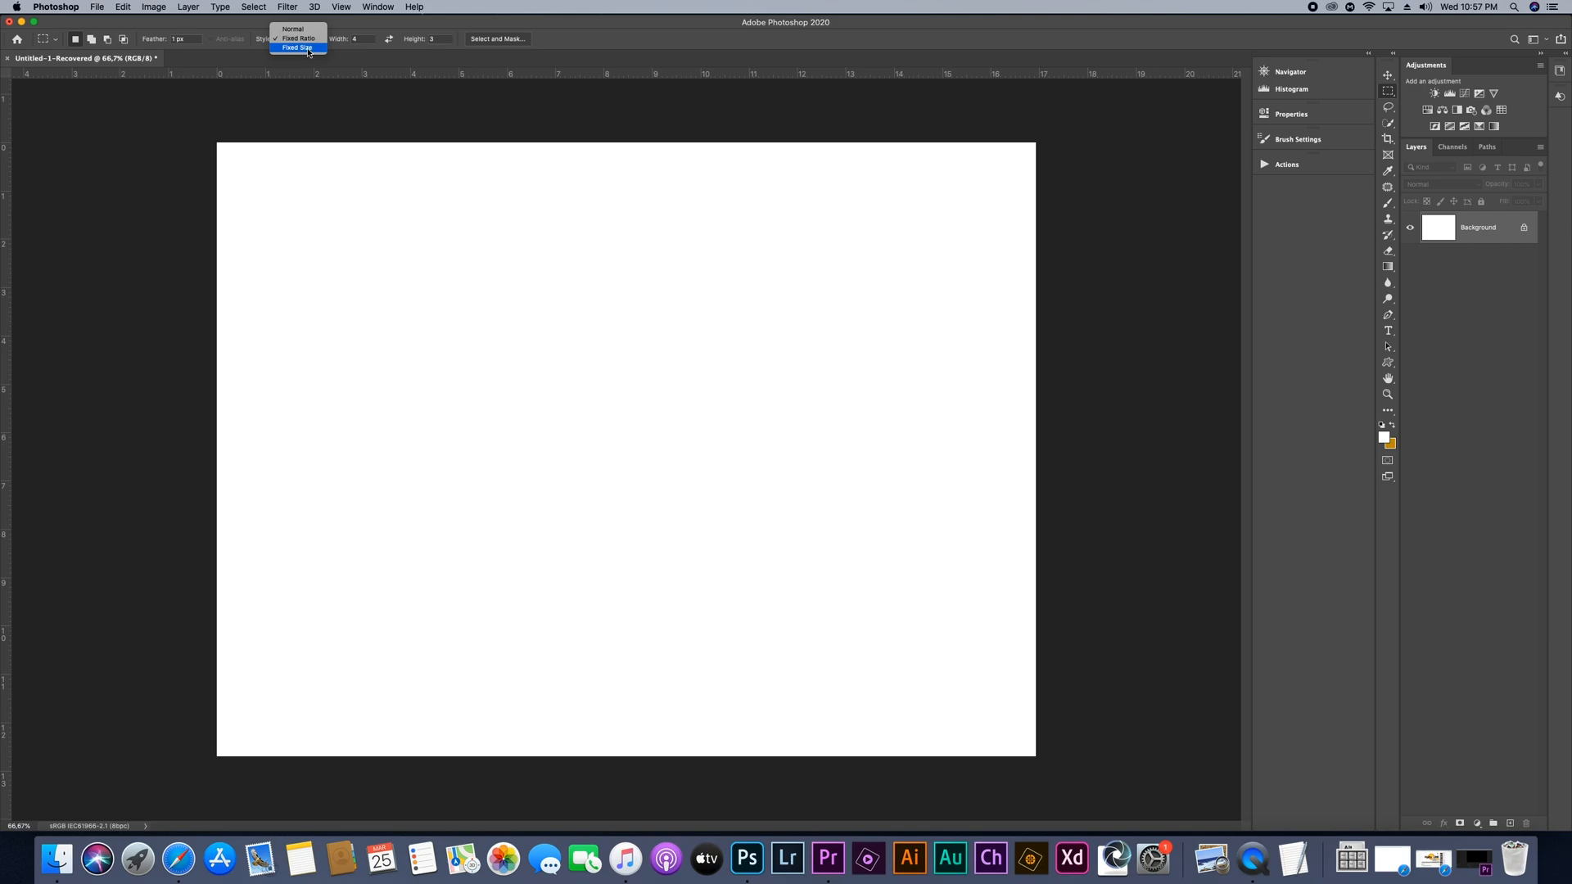
{"action": "left_click", "coordinate": [308, 49]}
{"action": "left_click", "coordinate": [337, 40]}
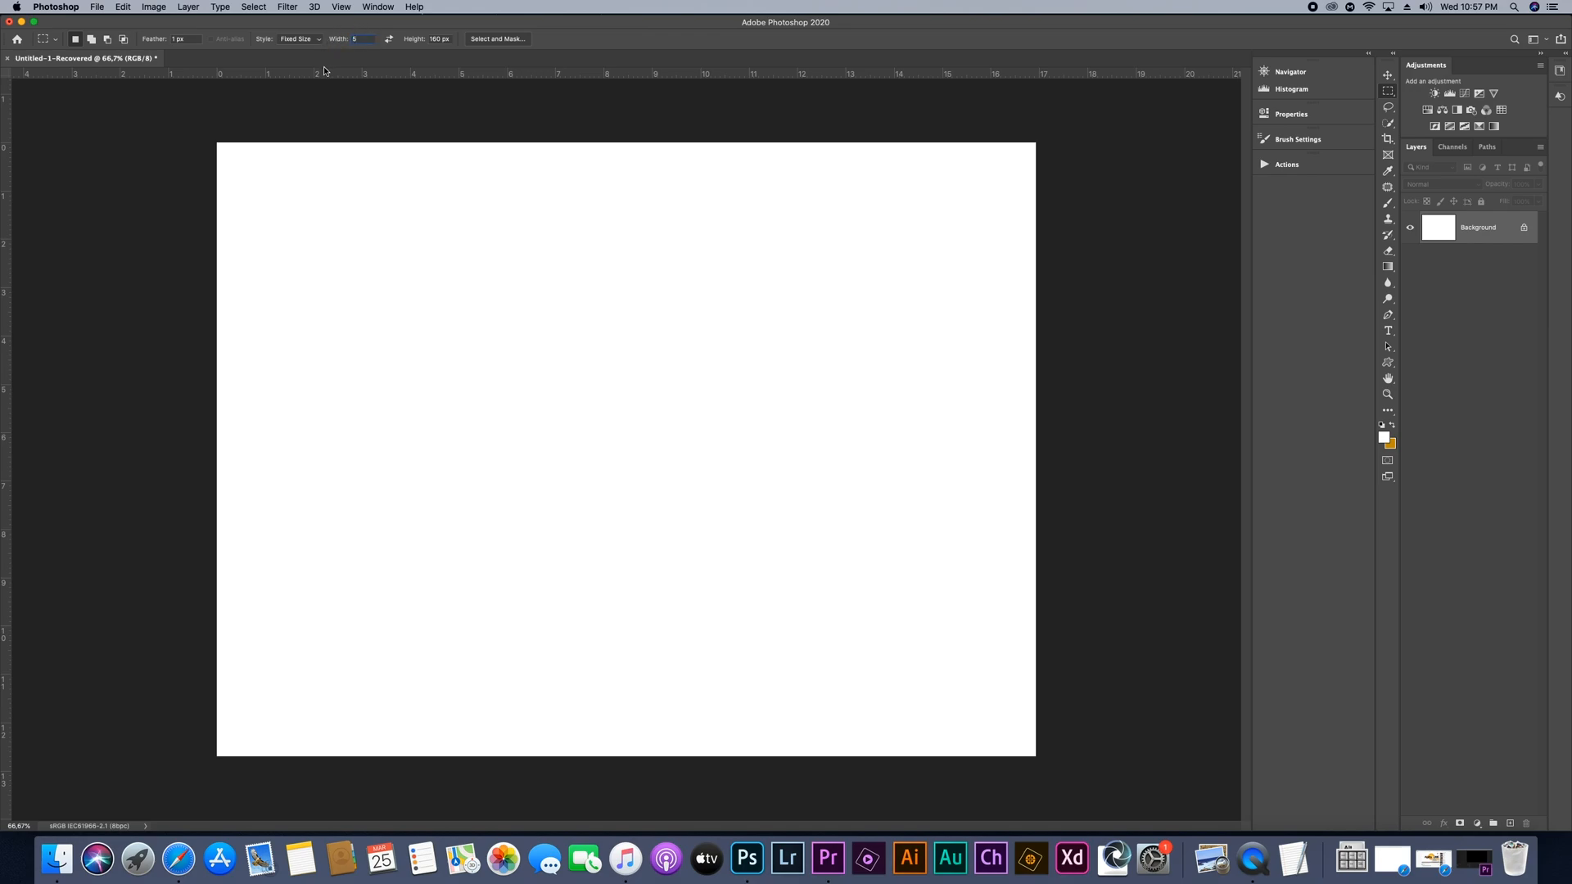
{"action": "left_click", "coordinate": [449, 41]}
{"action": "left_click", "coordinate": [498, 361]}
{"action": "left_click", "coordinate": [364, 39]}
{"action": "type", "text": "500"}
{"action": "key", "text": "Tab"}
{"action": "left_click", "coordinate": [439, 40]}
{"action": "type", "text": "0"}
Place the fixed 500 × 500 px square selection at several spots, ending just right of the canvas center
{"action": "left_click", "coordinate": [502, 234]}
{"action": "left_click", "coordinate": [357, 293]}
{"action": "left_click", "coordinate": [609, 340]}
{"action": "left_click", "coordinate": [599, 274]}
{"action": "left_click", "coordinate": [384, 235]}
{"action": "left_click", "coordinate": [302, 217]}
{"action": "left_click", "coordinate": [568, 323]}
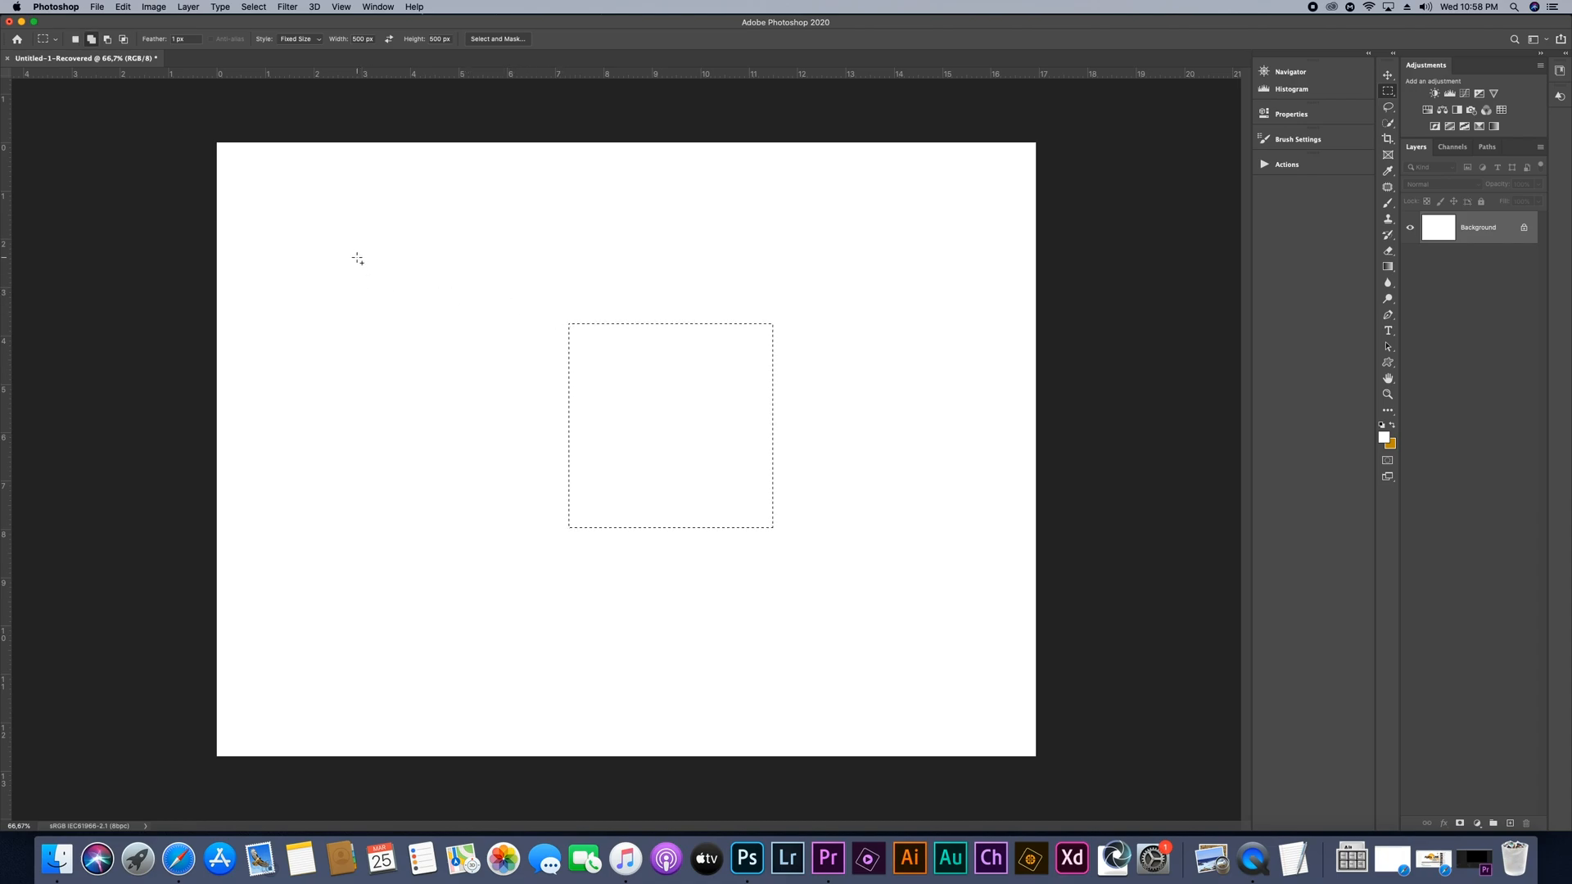
Add many overlapping 500 px squares to the selection across the whole canvas, and deselect everything
{"action": "left_click", "coordinate": [90, 43]}
{"action": "left_click", "coordinate": [385, 292]}
{"action": "left_click", "coordinate": [667, 257]}
{"action": "left_click", "coordinate": [830, 204]}
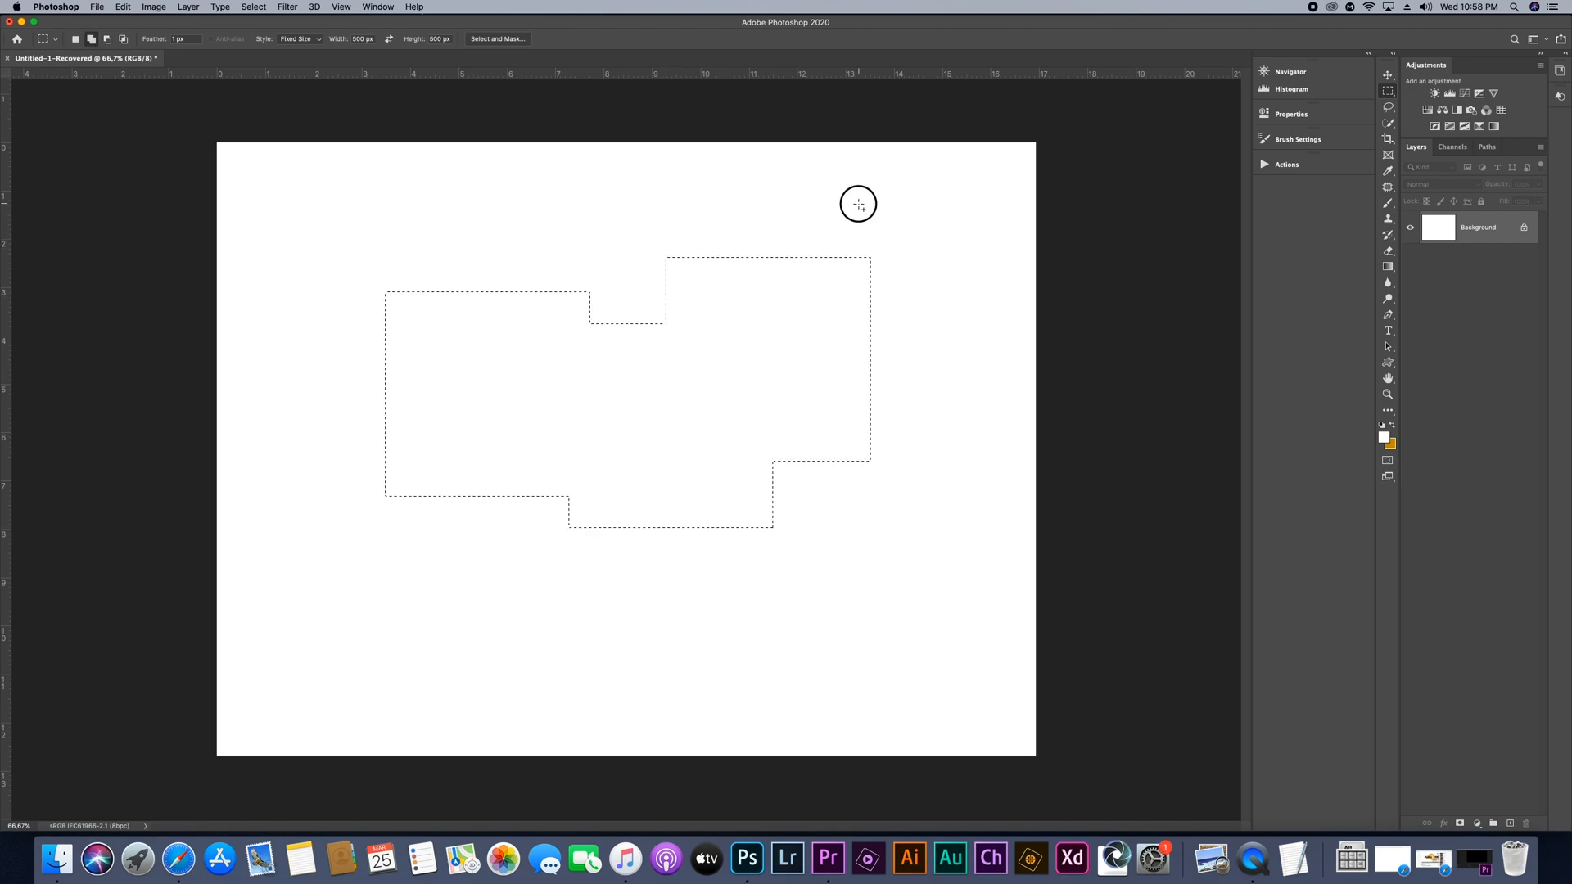
{"action": "left_click", "coordinate": [830, 525]}
{"action": "left_click", "coordinate": [548, 551]}
{"action": "left_click", "coordinate": [347, 468]}
{"action": "left_click", "coordinate": [317, 251]}
{"action": "left_click", "coordinate": [586, 209]}
{"action": "left_click", "coordinate": [831, 171]}
{"action": "left_click", "coordinate": [859, 478], "text": "shift"}
{"action": "left_click", "coordinate": [569, 518], "text": "shift"}
{"action": "left_click", "coordinate": [403, 396], "text": "shift"}
{"action": "left_click", "coordinate": [341, 235], "text": "shift"}
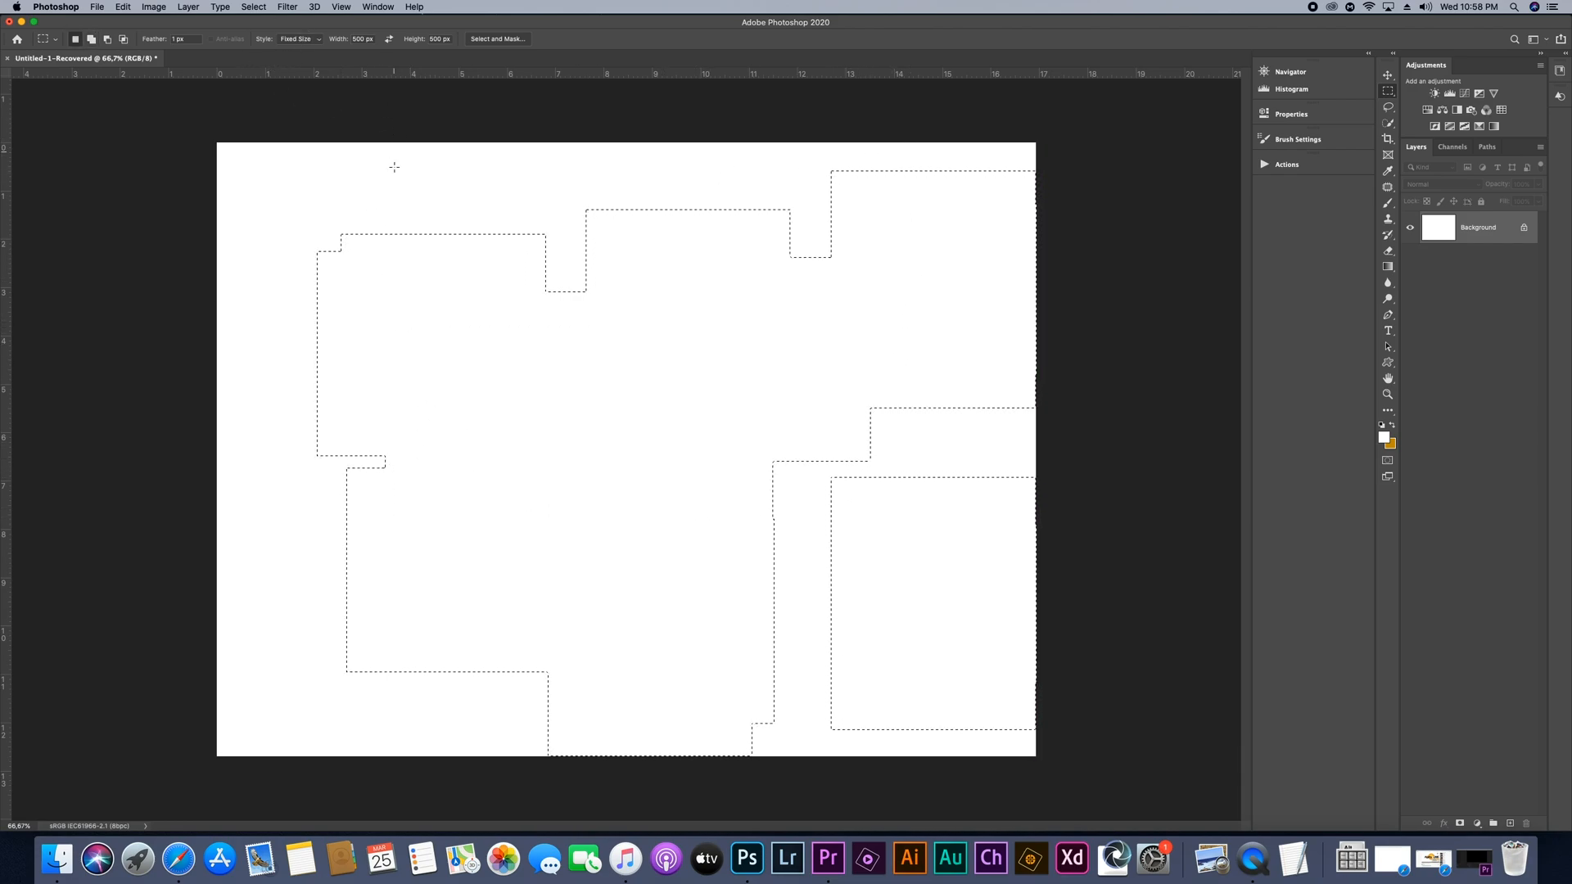
{"action": "left_click", "coordinate": [435, 203], "text": "shift"}
{"action": "left_click", "coordinate": [660, 185], "text": "shift"}
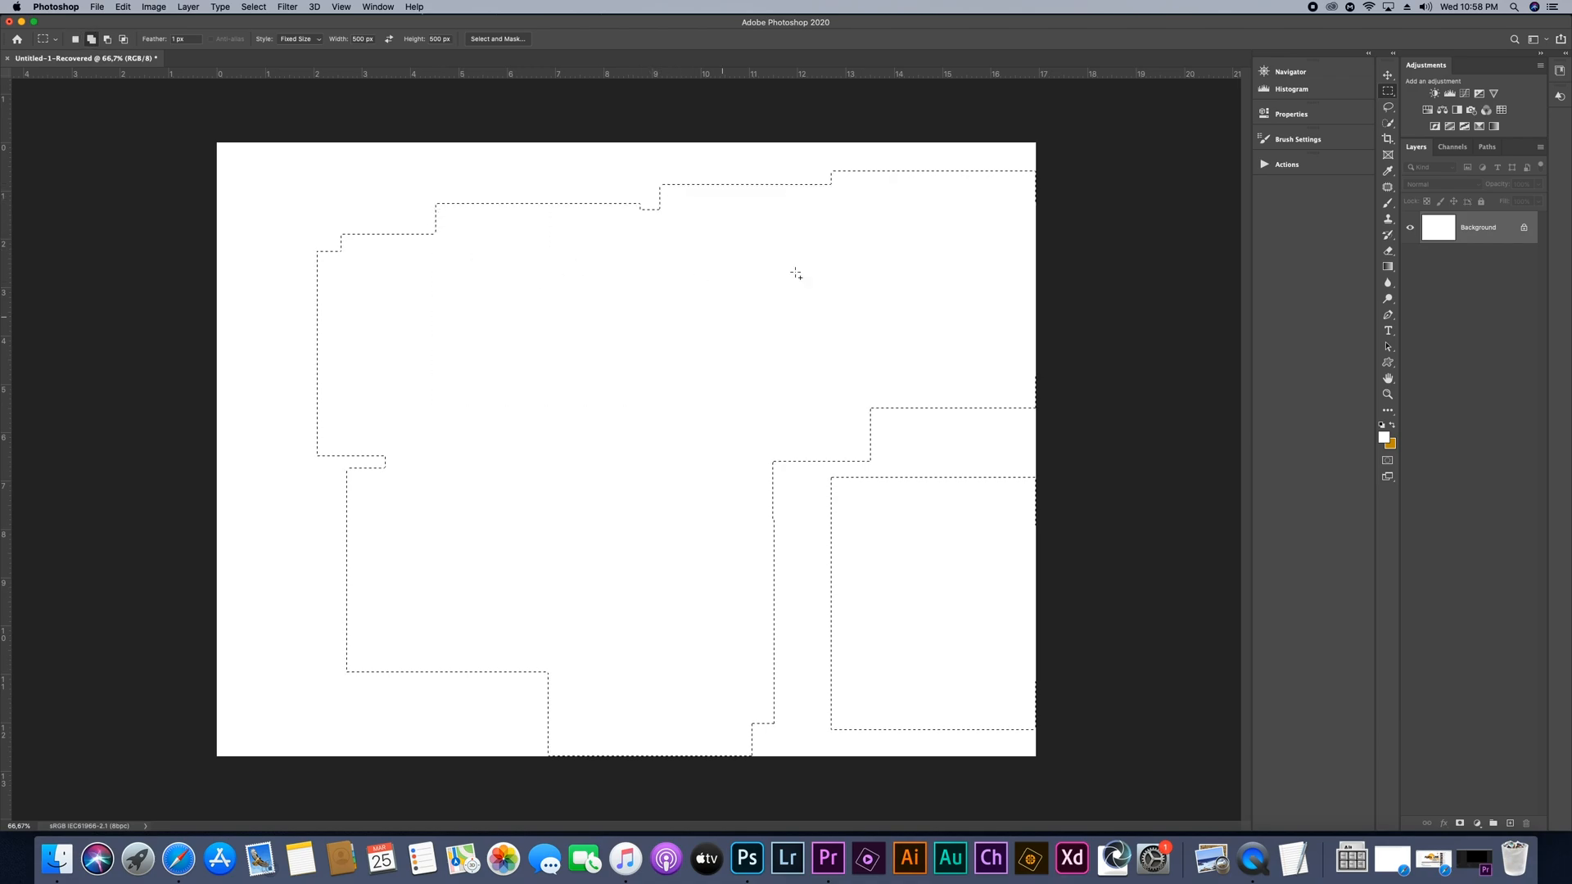
{"action": "left_click", "coordinate": [288, 208], "text": "shift"}
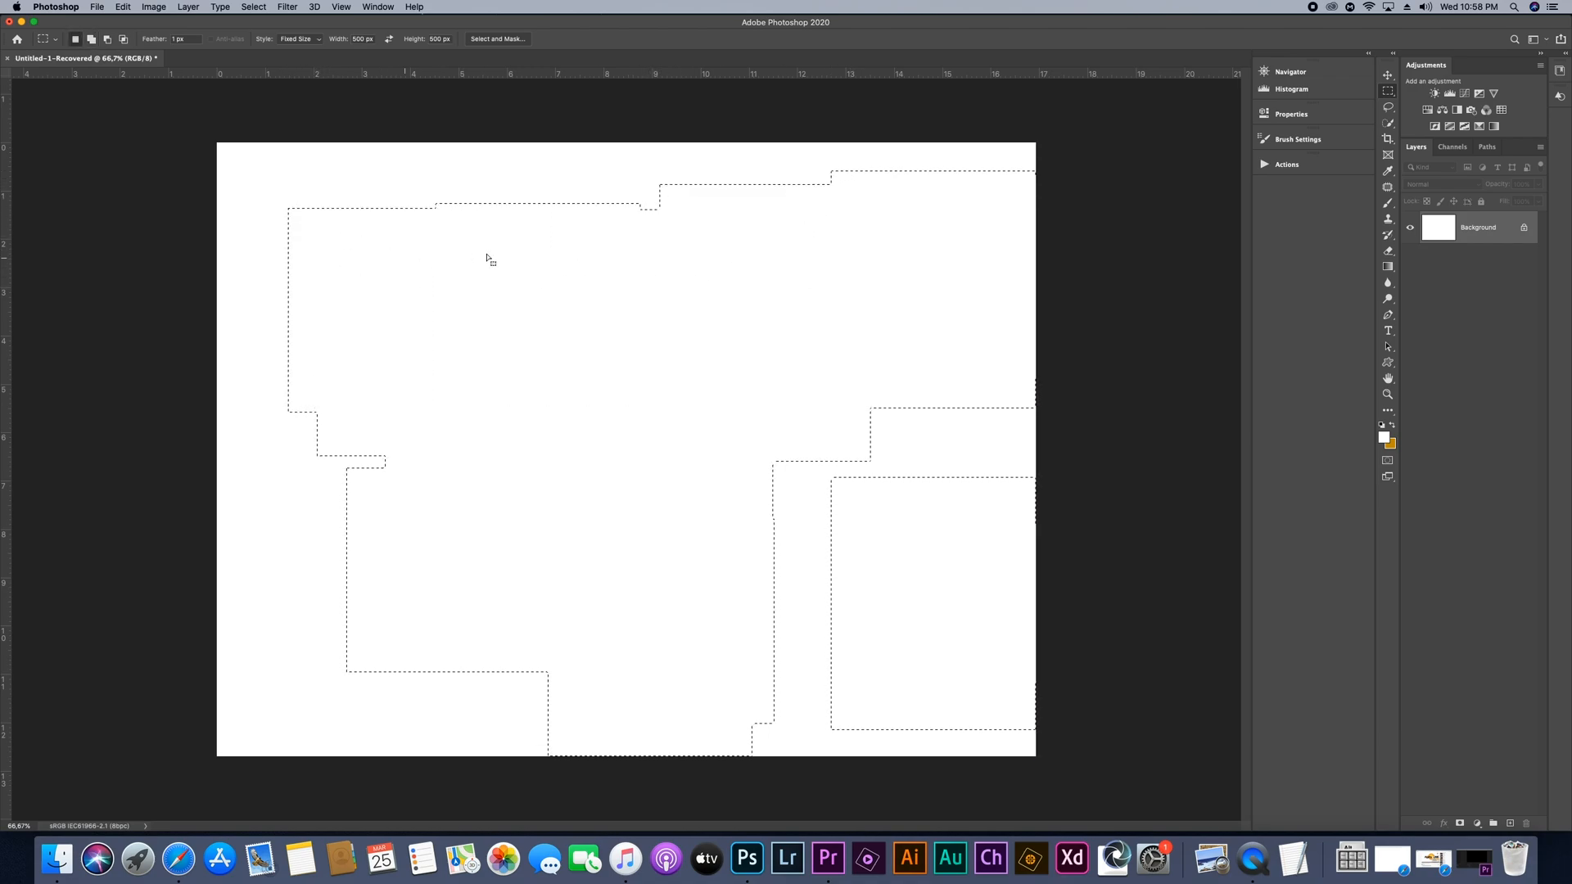
{"action": "key", "text": "super+d"}
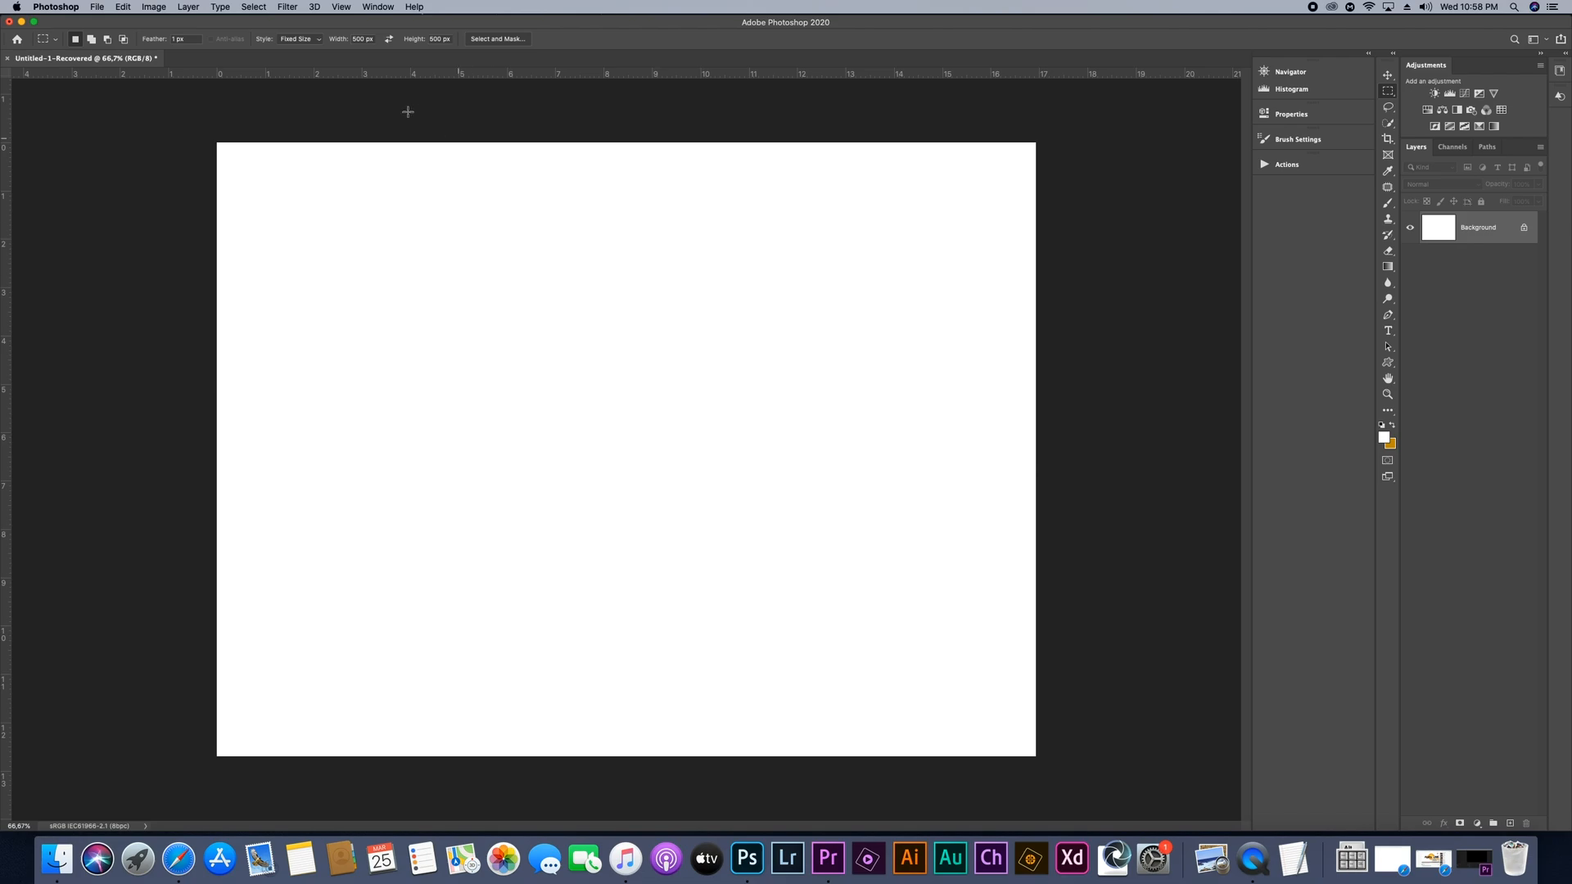
Set the fixed width to 50 px and select two vertical bars 500 px tall side by side
{"action": "left_click", "coordinate": [373, 40]}
{"action": "type", "text": "5"}
{"action": "left_click", "coordinate": [466, 245]}
{"action": "left_click_drag", "start_coordinate": [472, 248], "coordinate": [498, 248]}
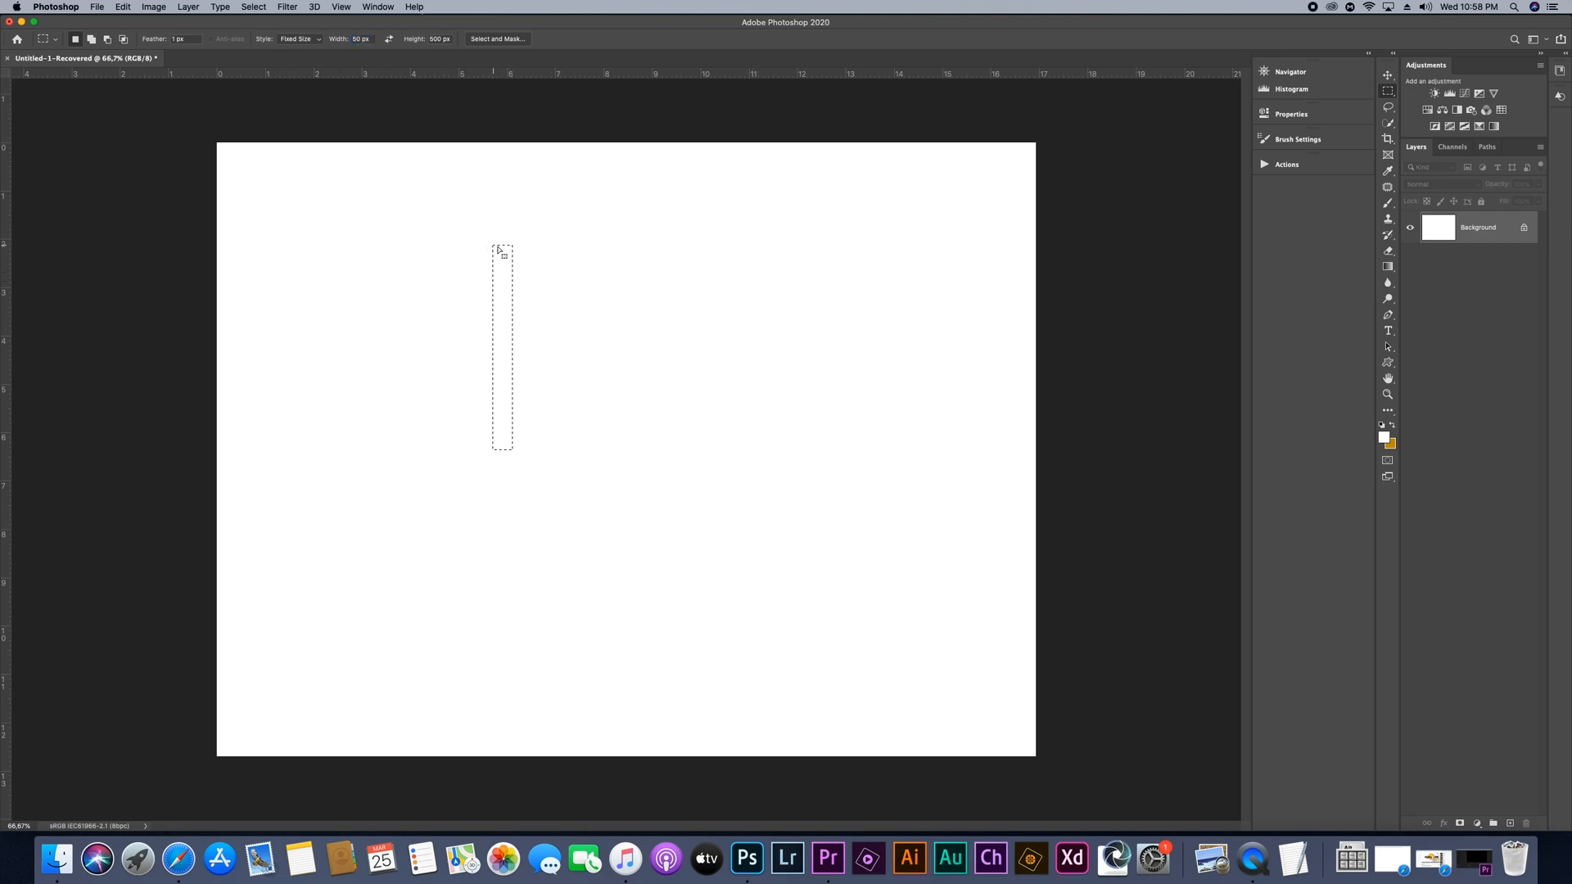
{"action": "left_click", "coordinate": [548, 246], "text": "shift"}
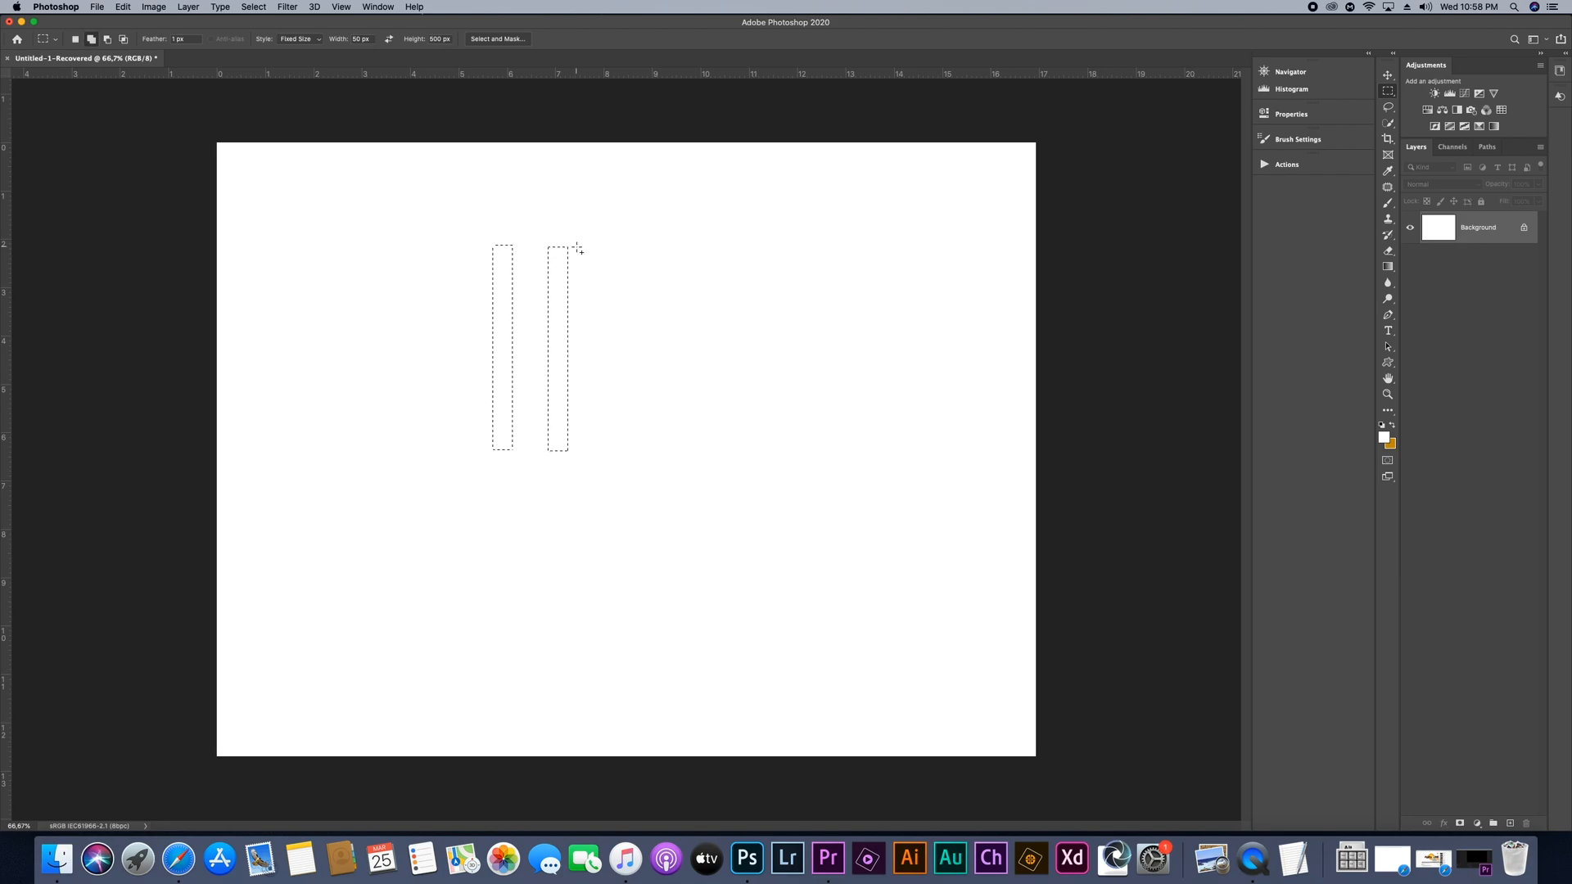
Add a horizontal guide at the bars' upper ends, and undo it together with the bar selections
{"action": "left_click_drag", "start_coordinate": [561, 76], "coordinate": [573, 244]}
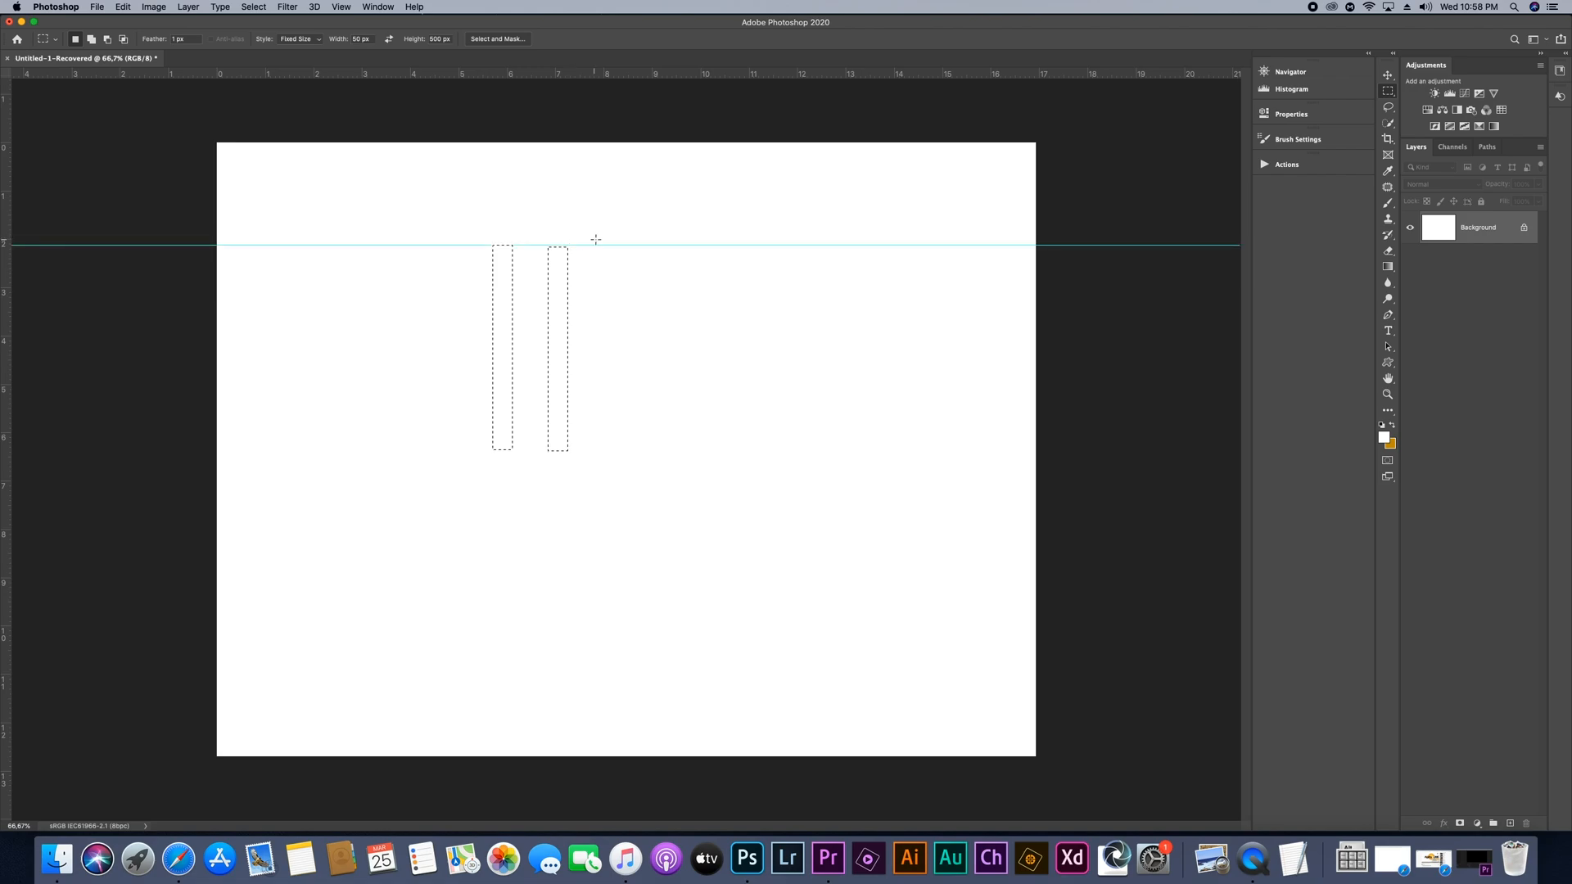
{"action": "key", "text": "super+z"}
{"action": "key", "text": "super+z"}
{"action": "key", "text": "super+z"}
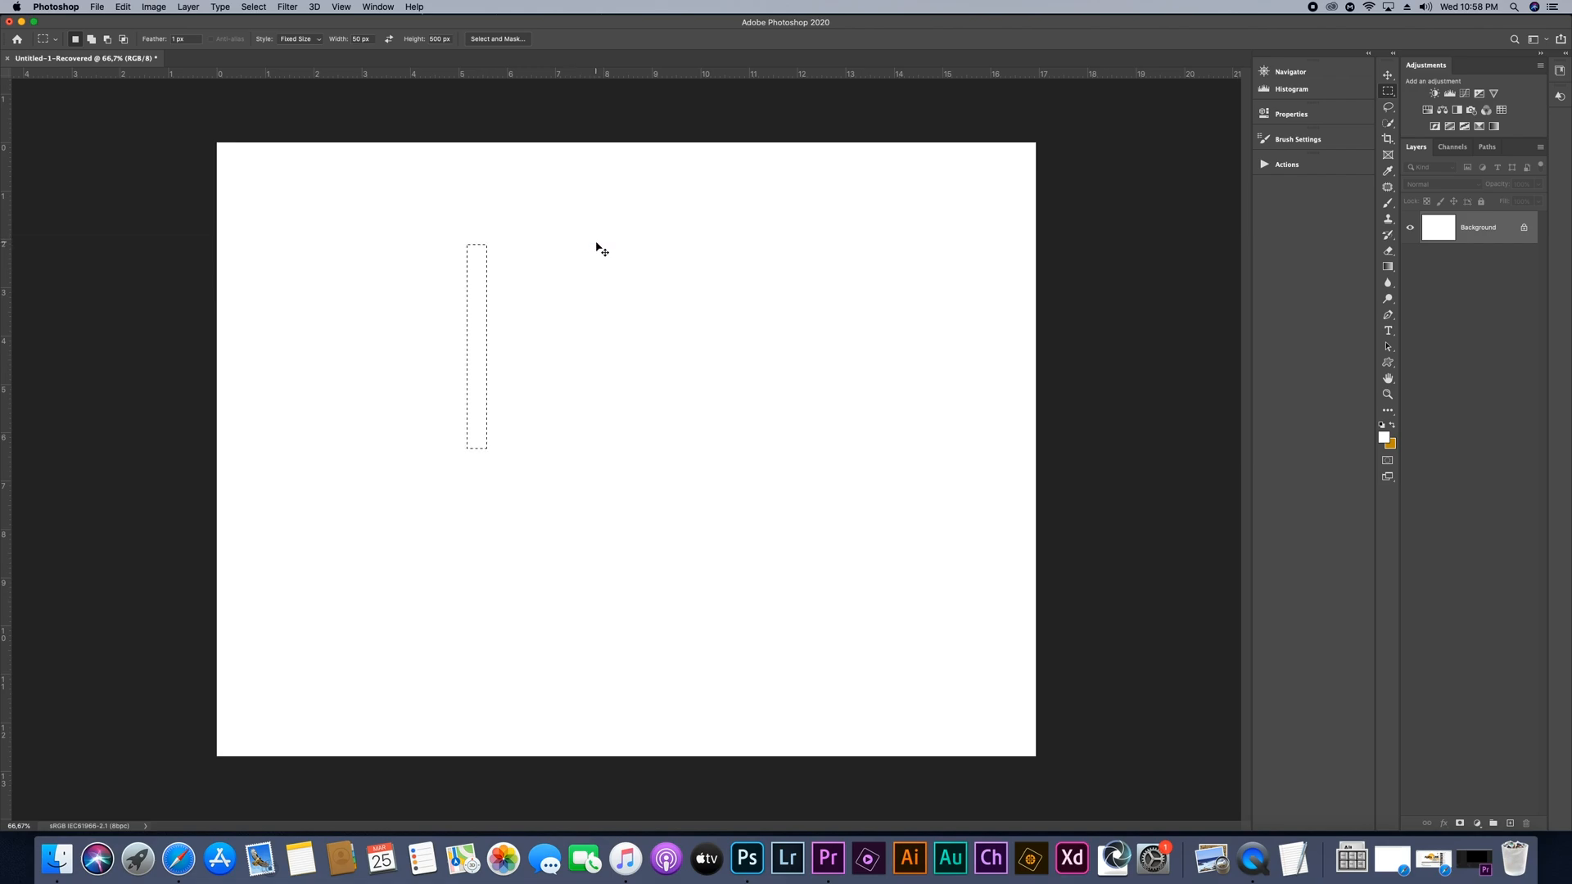
{"action": "key", "text": "super+z"}
Add a horizontal guide across the upper canvas and select five separate 50 × 500 px bars starting at it
{"action": "left_click_drag", "start_coordinate": [497, 78], "coordinate": [491, 235]}
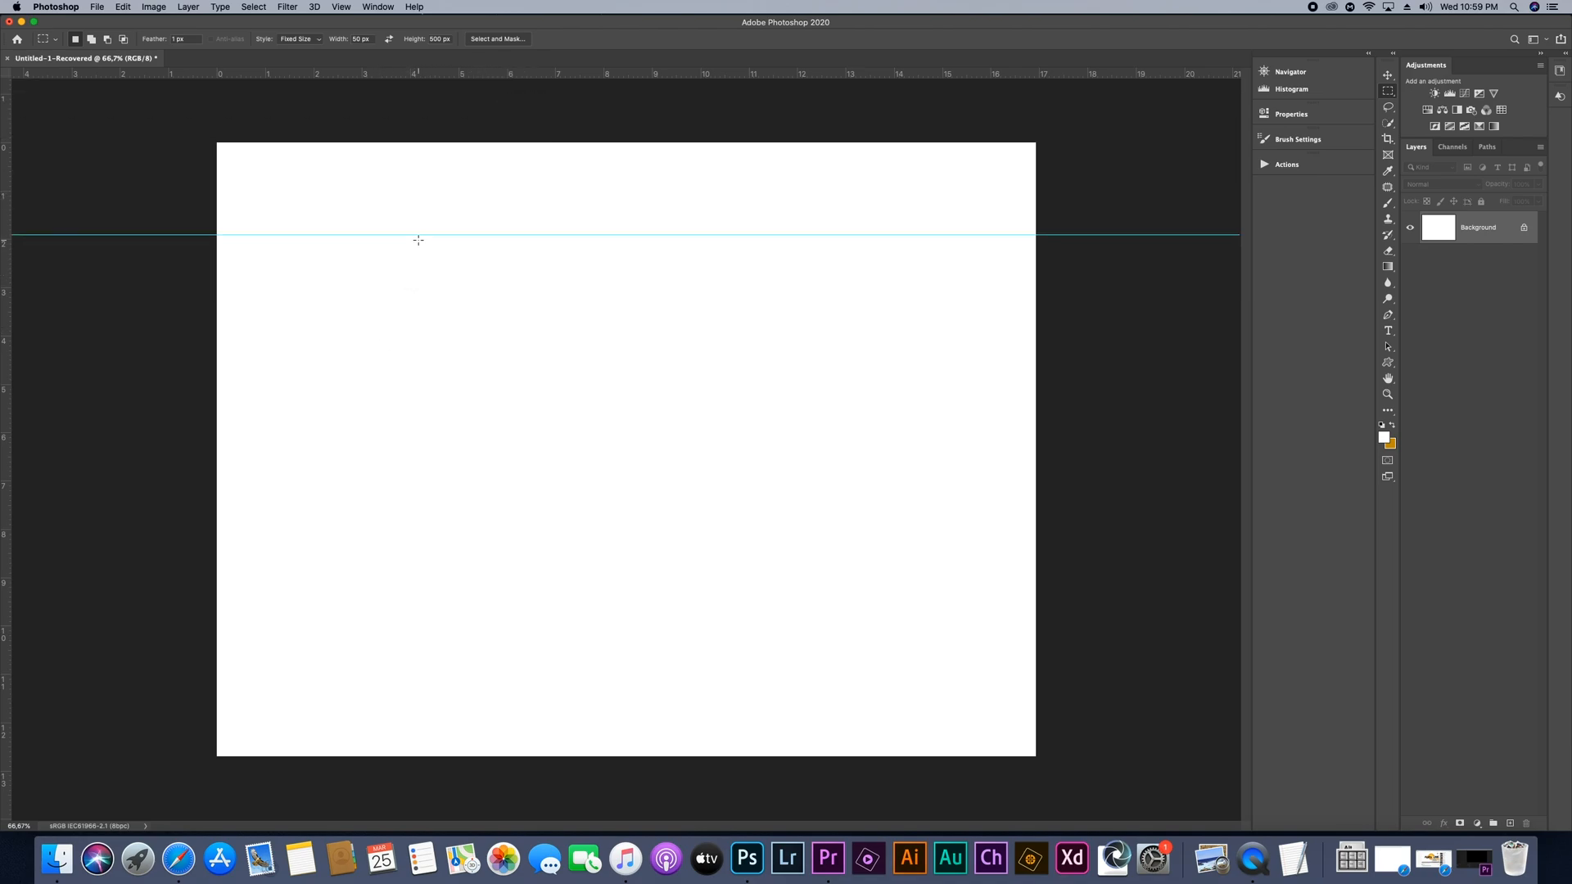
{"action": "left_click", "coordinate": [419, 235]}
{"action": "left_click", "coordinate": [536, 235]}
{"action": "left_click", "coordinate": [646, 234]}
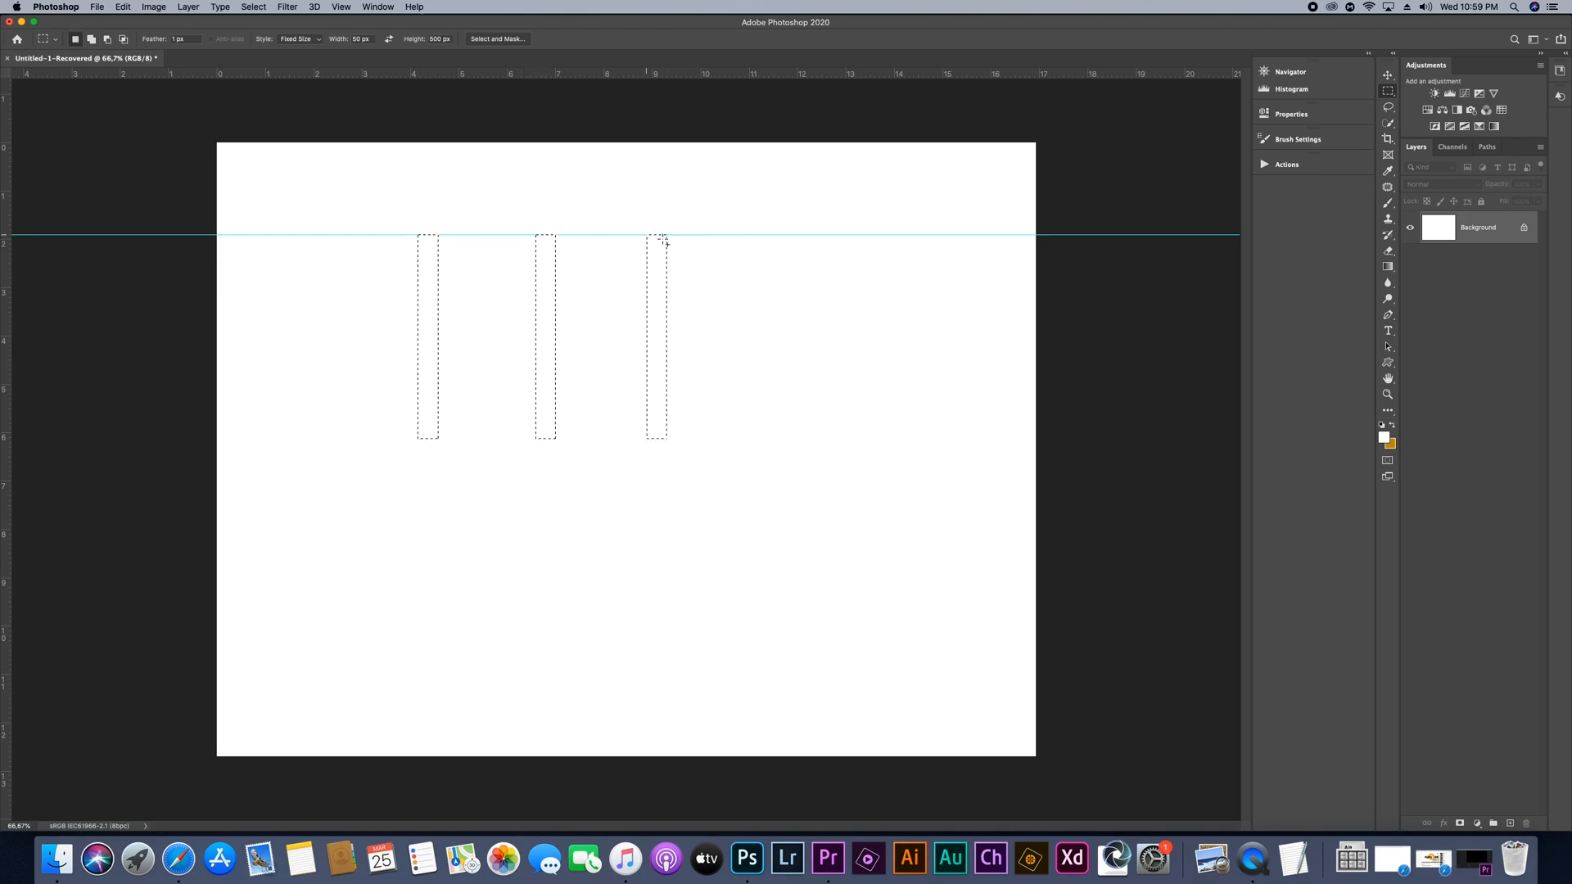
{"action": "left_click", "coordinate": [777, 234]}
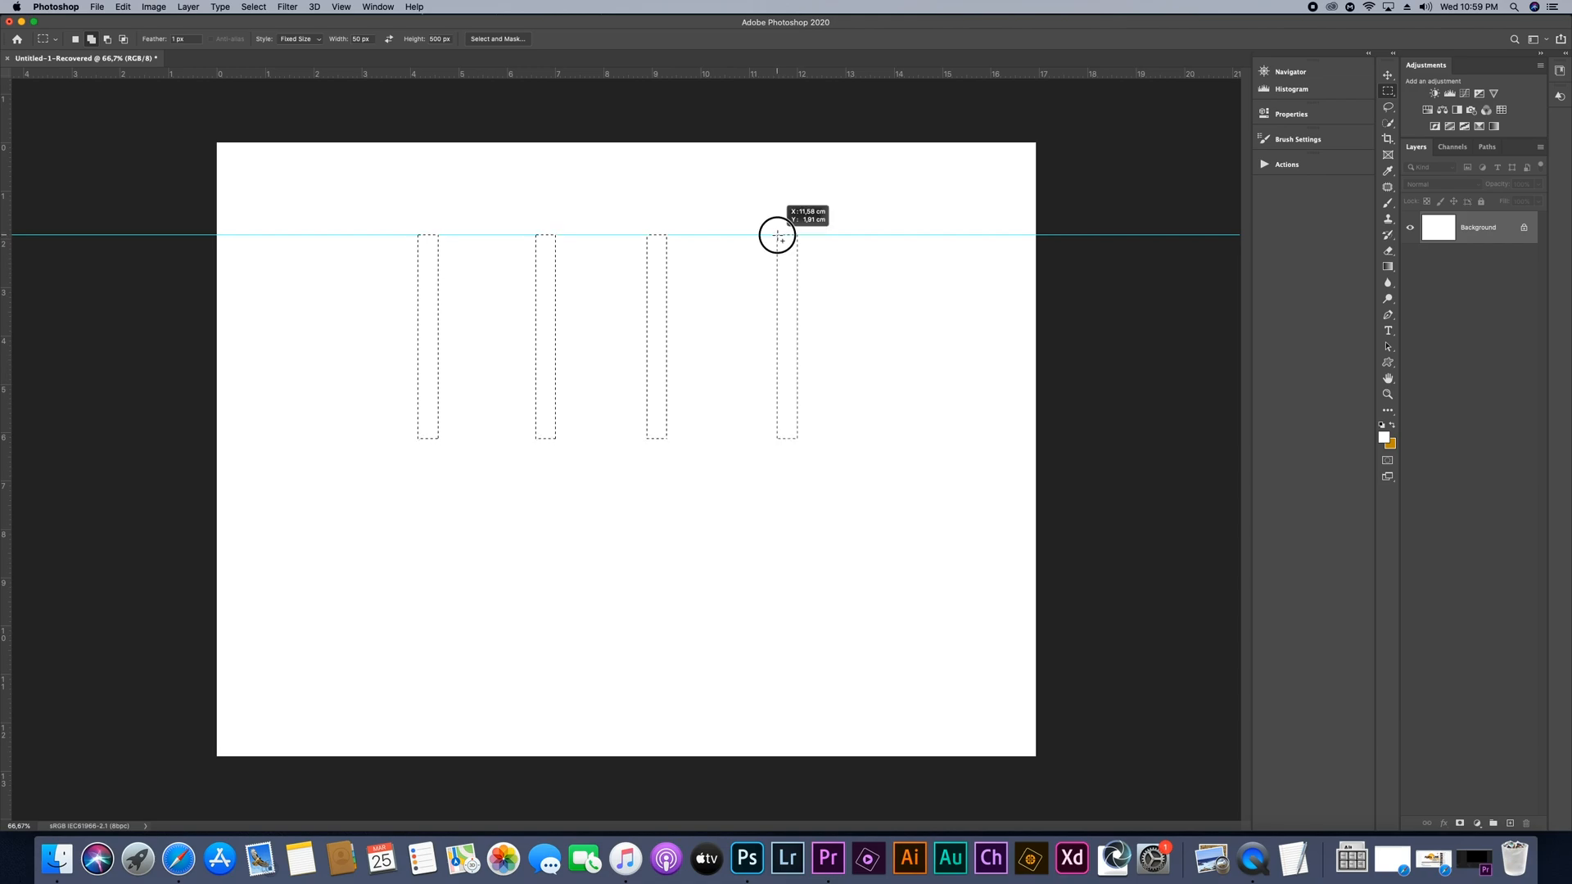
{"action": "left_click", "coordinate": [938, 236], "text": "shift"}
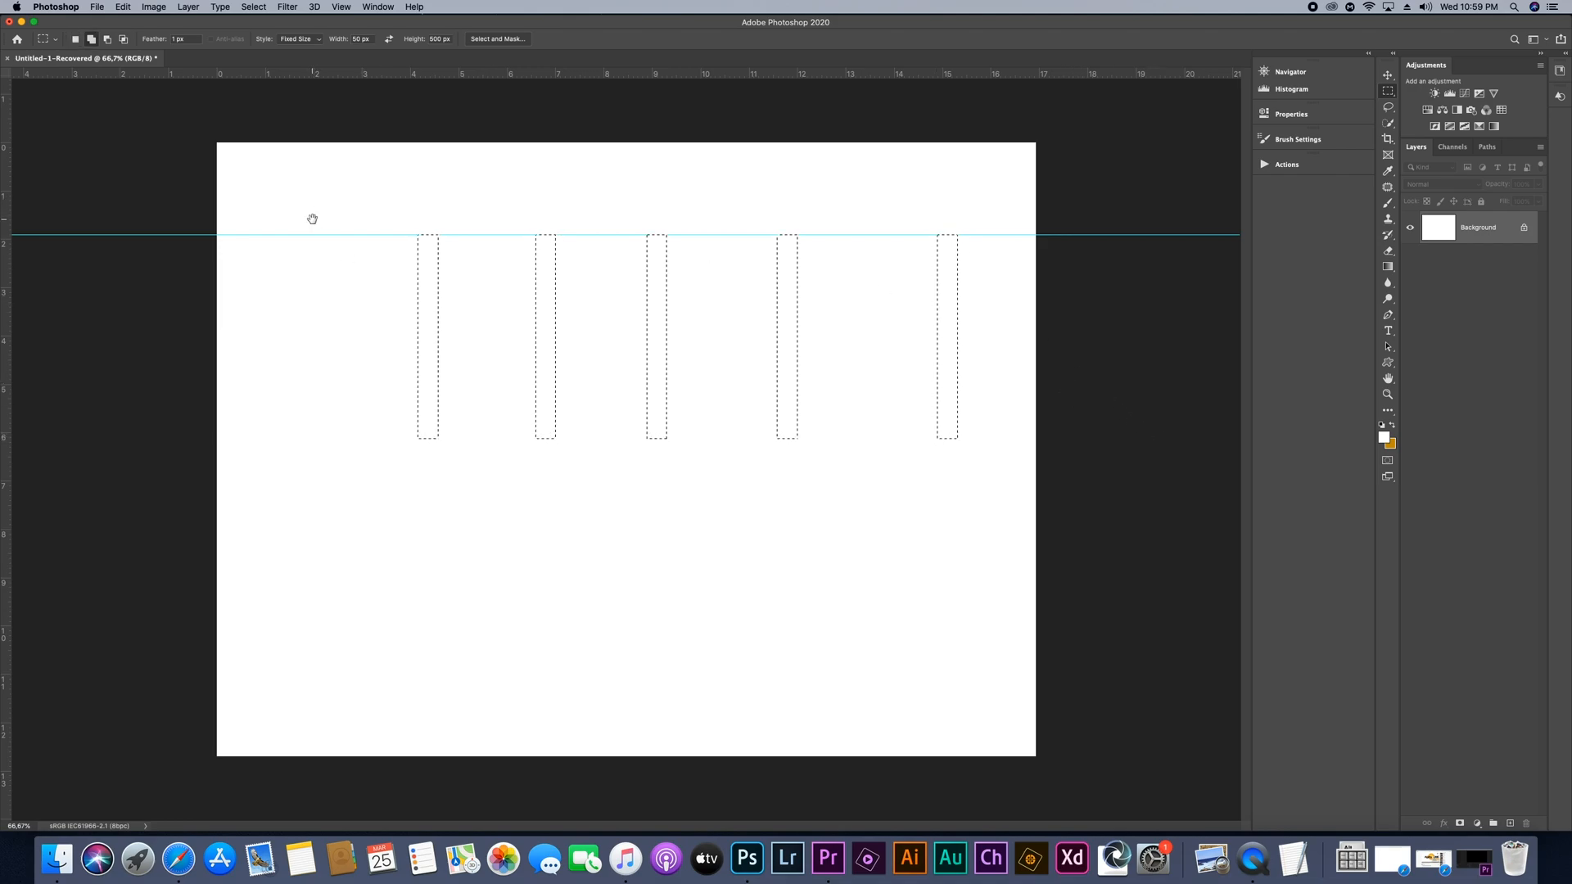
Fill the five selected bars with magenta and replace the selection with a single bar beside the leftmost one
{"action": "key", "text": "shift+BackSpace"}
{"action": "key", "text": "Return"}
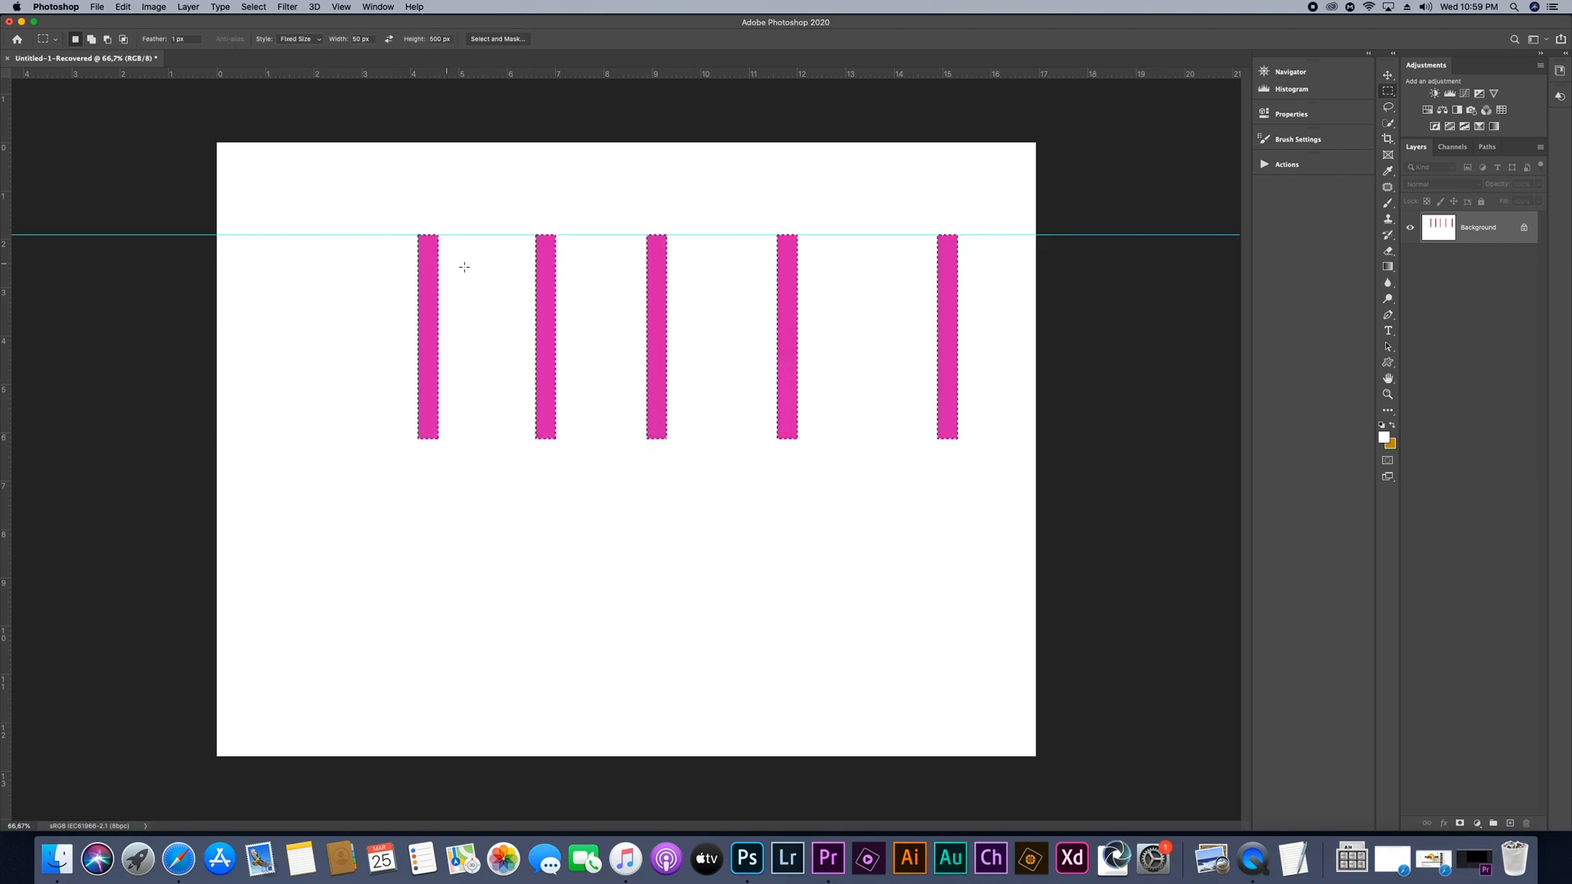
{"action": "left_click", "coordinate": [697, 516]}
{"action": "left_click_drag", "start_coordinate": [379, 198], "coordinate": [361, 262]}
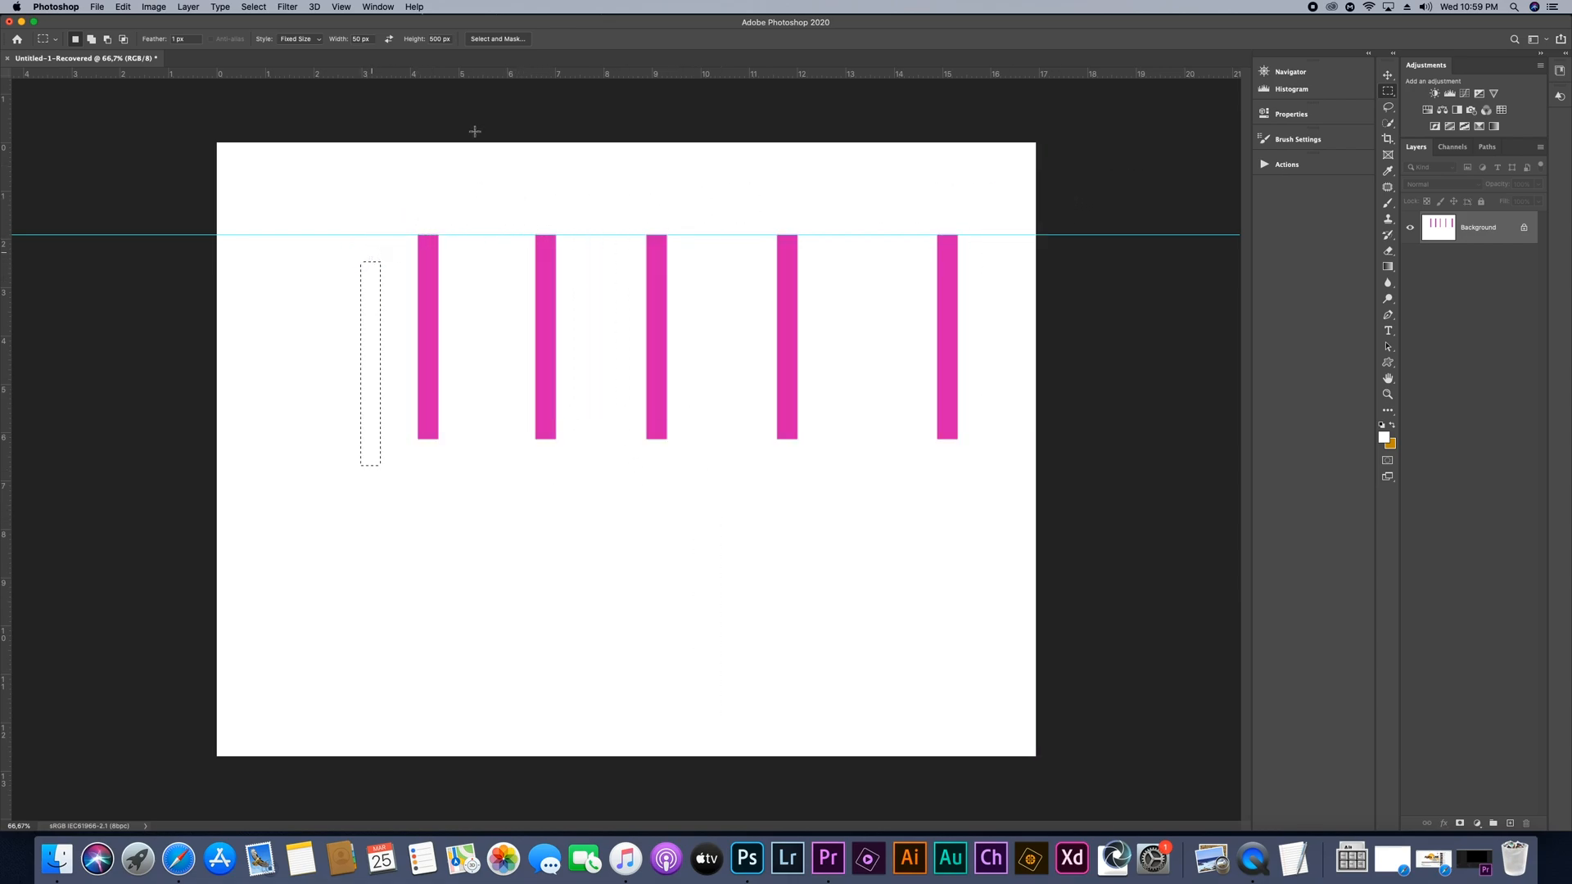
Set the fixed size to 2000 × 50 px and place the full-width strip selection directly beneath the magenta bars
{"action": "left_click_drag", "start_coordinate": [372, 39], "coordinate": [288, 33]}
{"action": "type", "text": "2000"}
{"action": "left_click", "coordinate": [440, 38]}
{"action": "type", "text": "50"}
{"action": "left_click", "coordinate": [376, 500]}
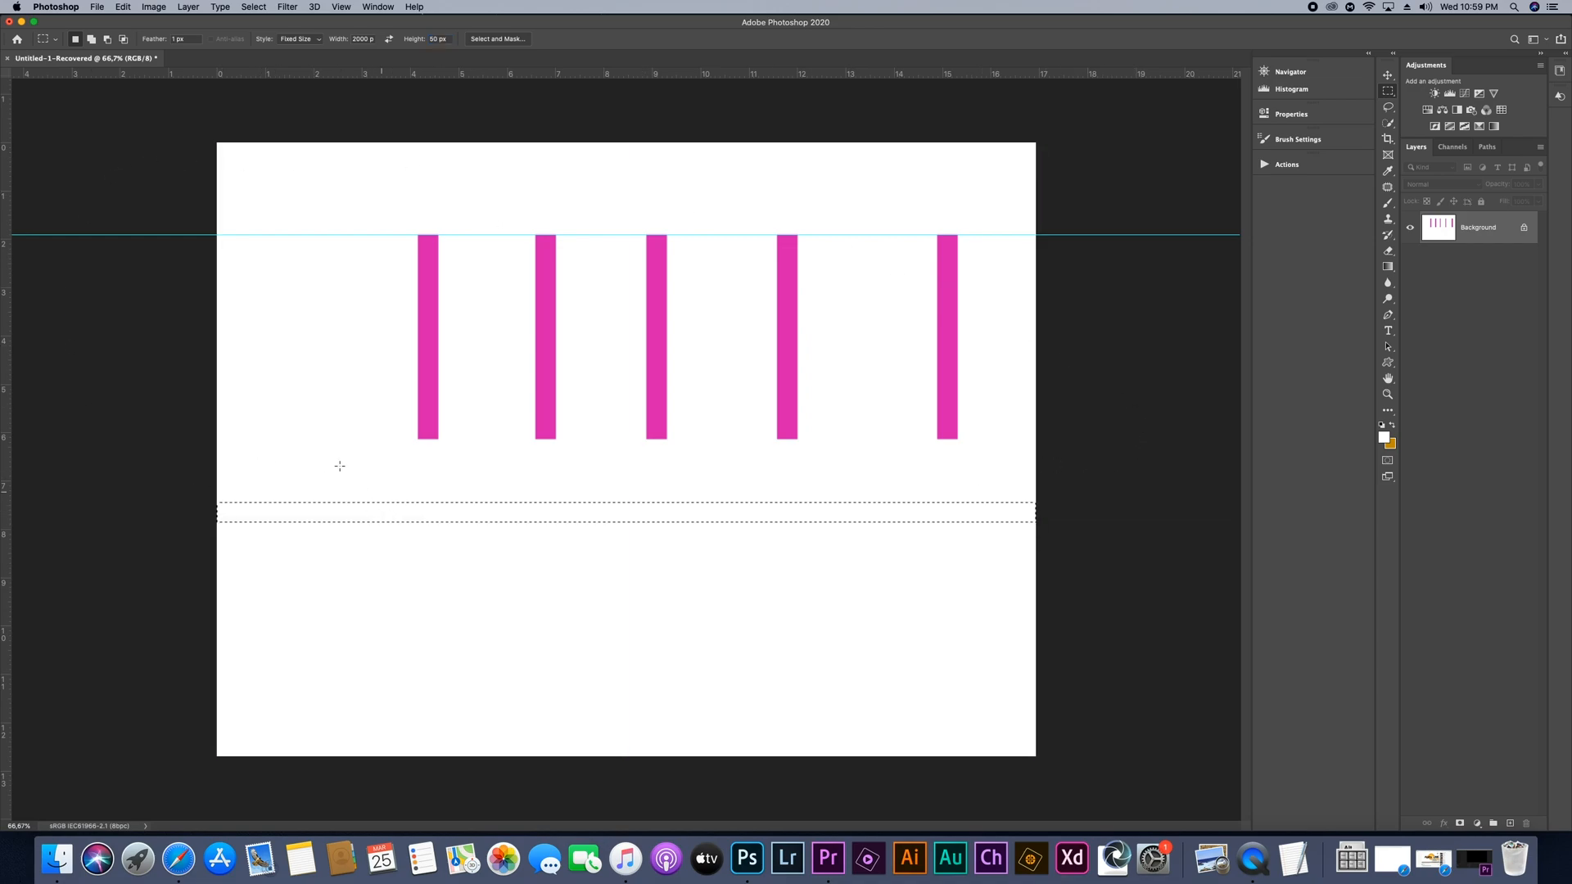
{"action": "left_click_drag", "start_coordinate": [230, 442], "coordinate": [231, 439]}
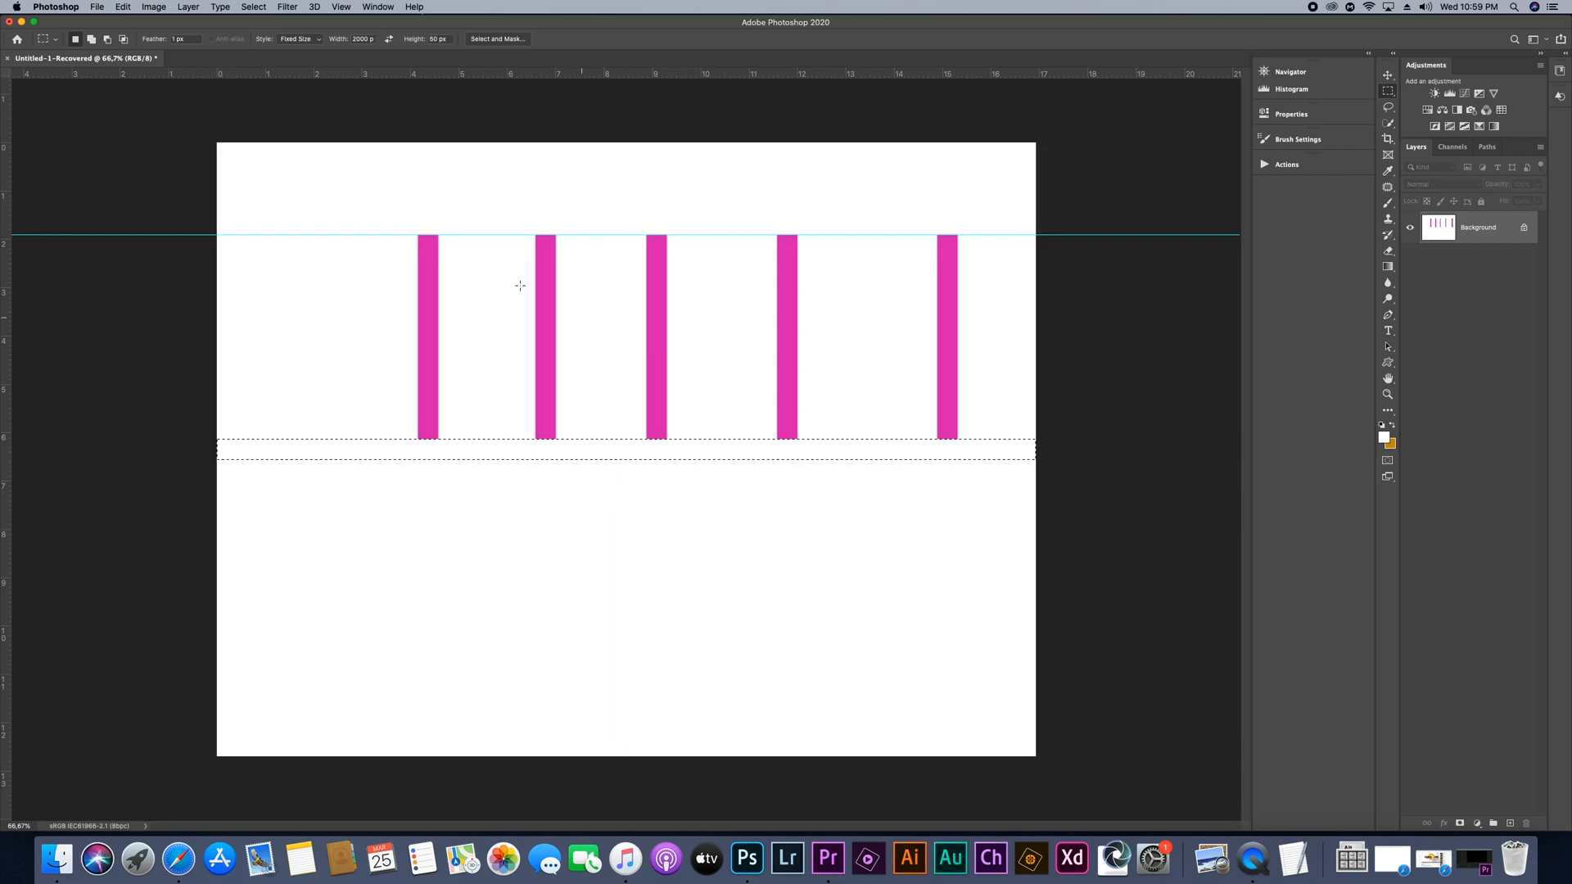
Fill the horizontal strip with magenta and return to the Rectangular Marquee tool
{"action": "key", "text": "i"}
{"action": "key", "text": "shift+BackSpace"}
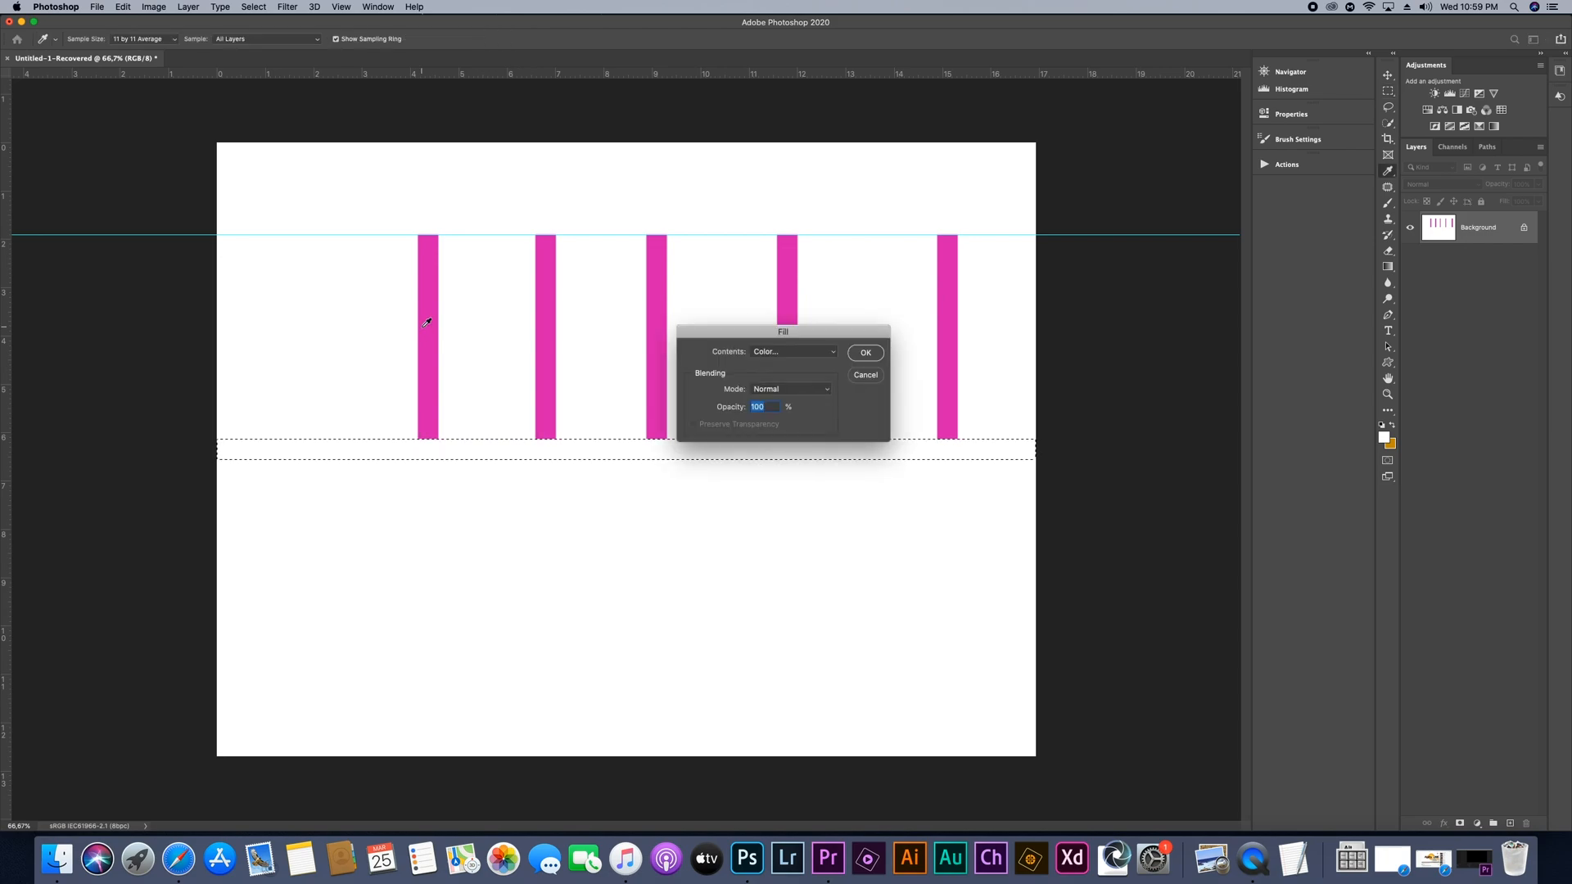
{"action": "key", "text": "Return"}
{"action": "key", "text": "m"}
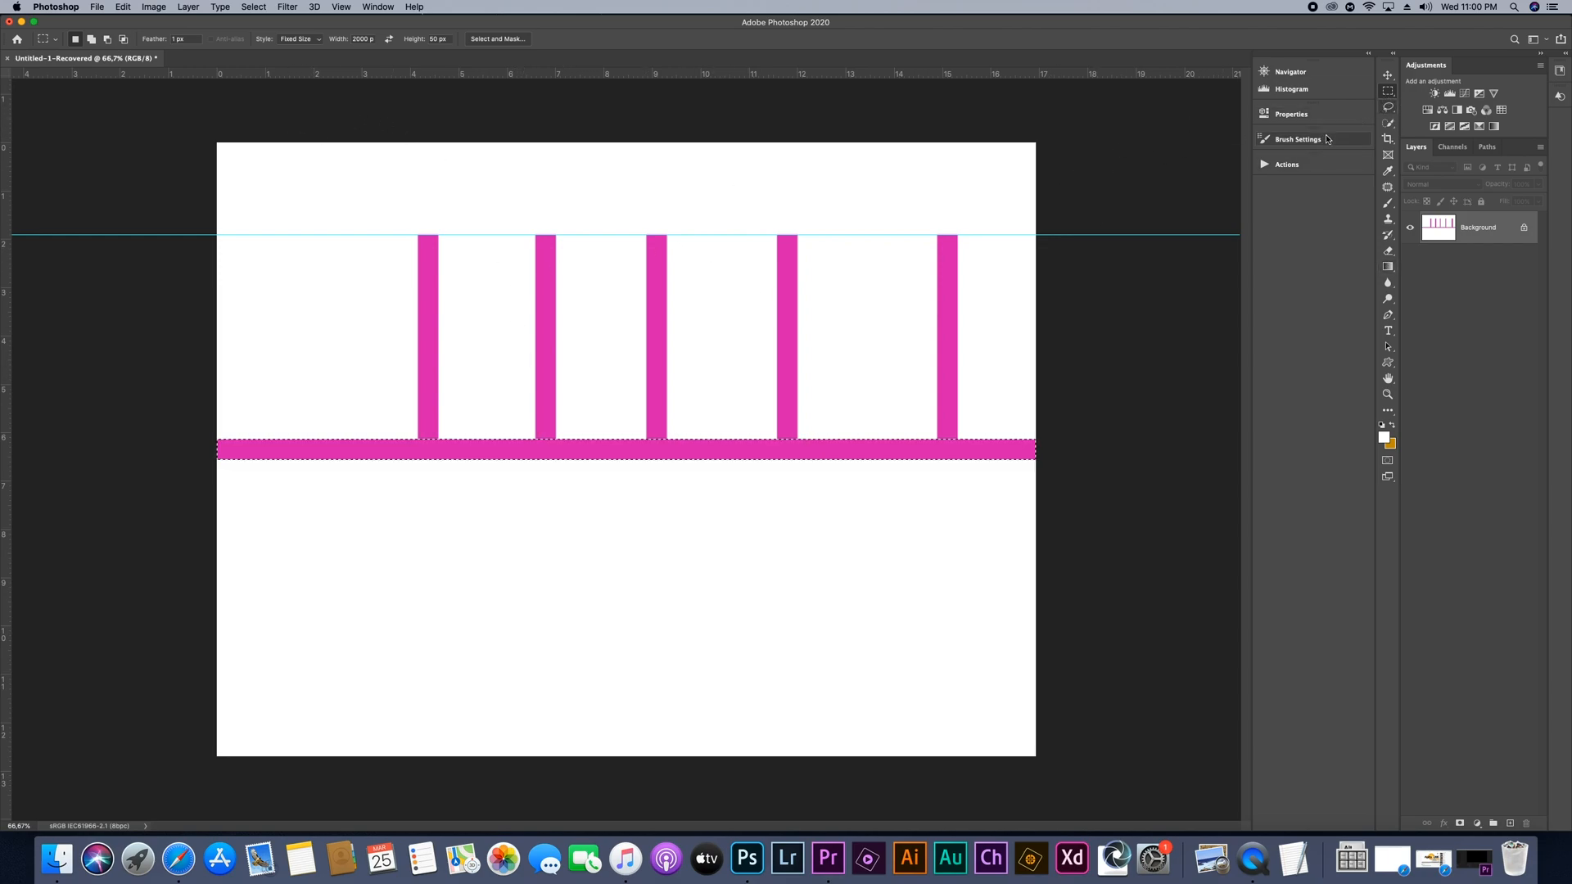
Switch to the Elliptical Marquee tool and undo the magenta strip and bars, going back to the first bar selection
{"action": "right_click", "coordinate": [1389, 95]}
{"action": "left_click", "coordinate": [1431, 101]}
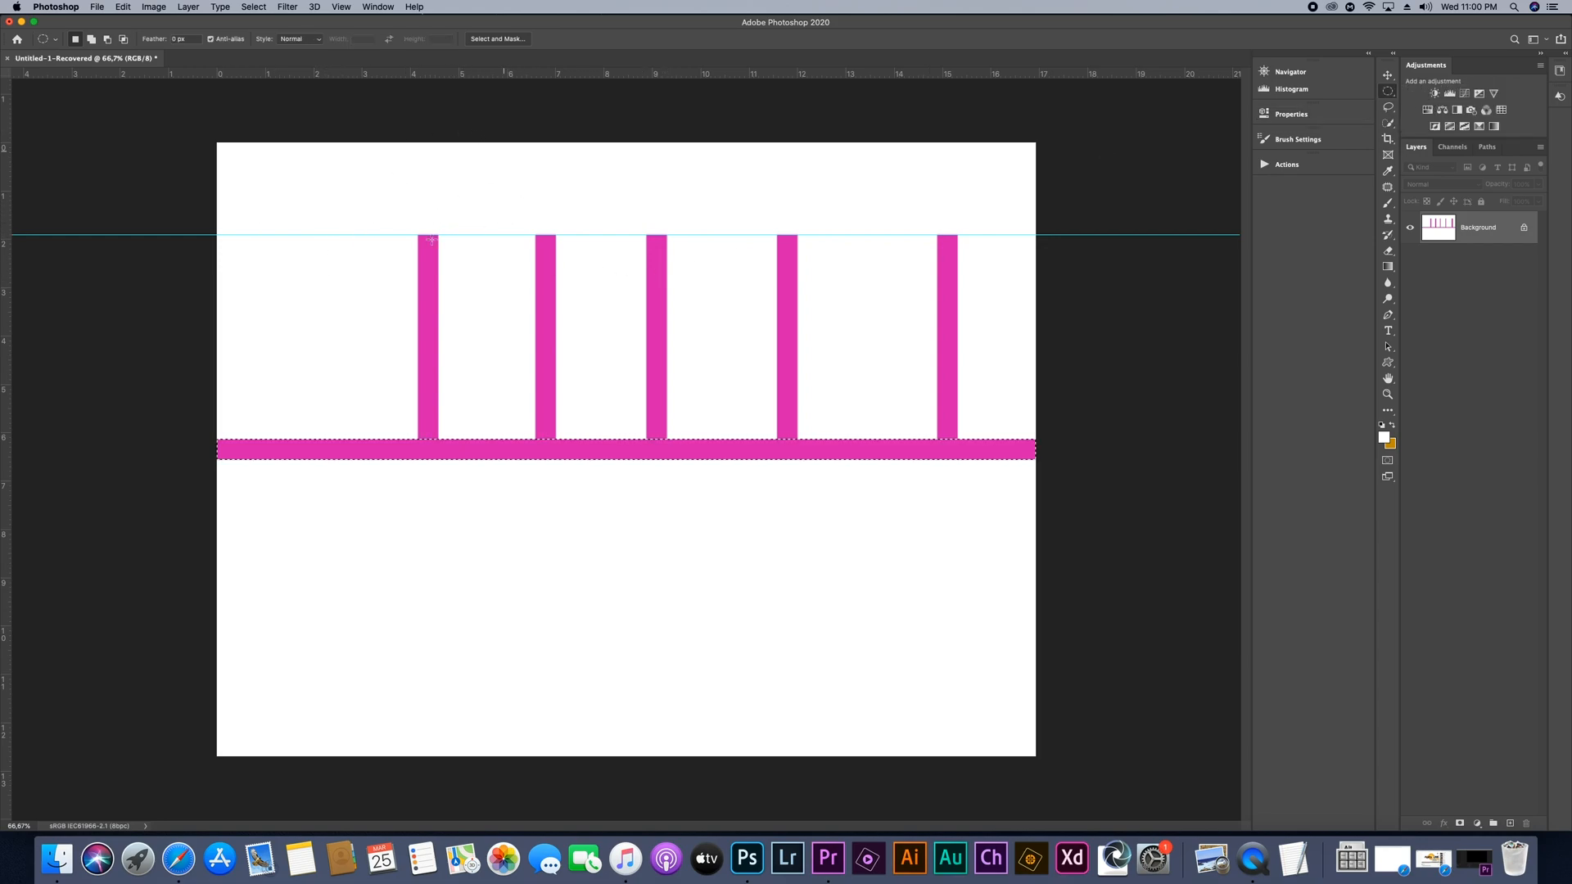
{"action": "key", "text": "super+z"}
{"action": "key", "text": "super+z"}
{"action": "key", "text": "super+z"}
{"action": "key", "text": "super+z"}
{"action": "key", "text": "super+z"}
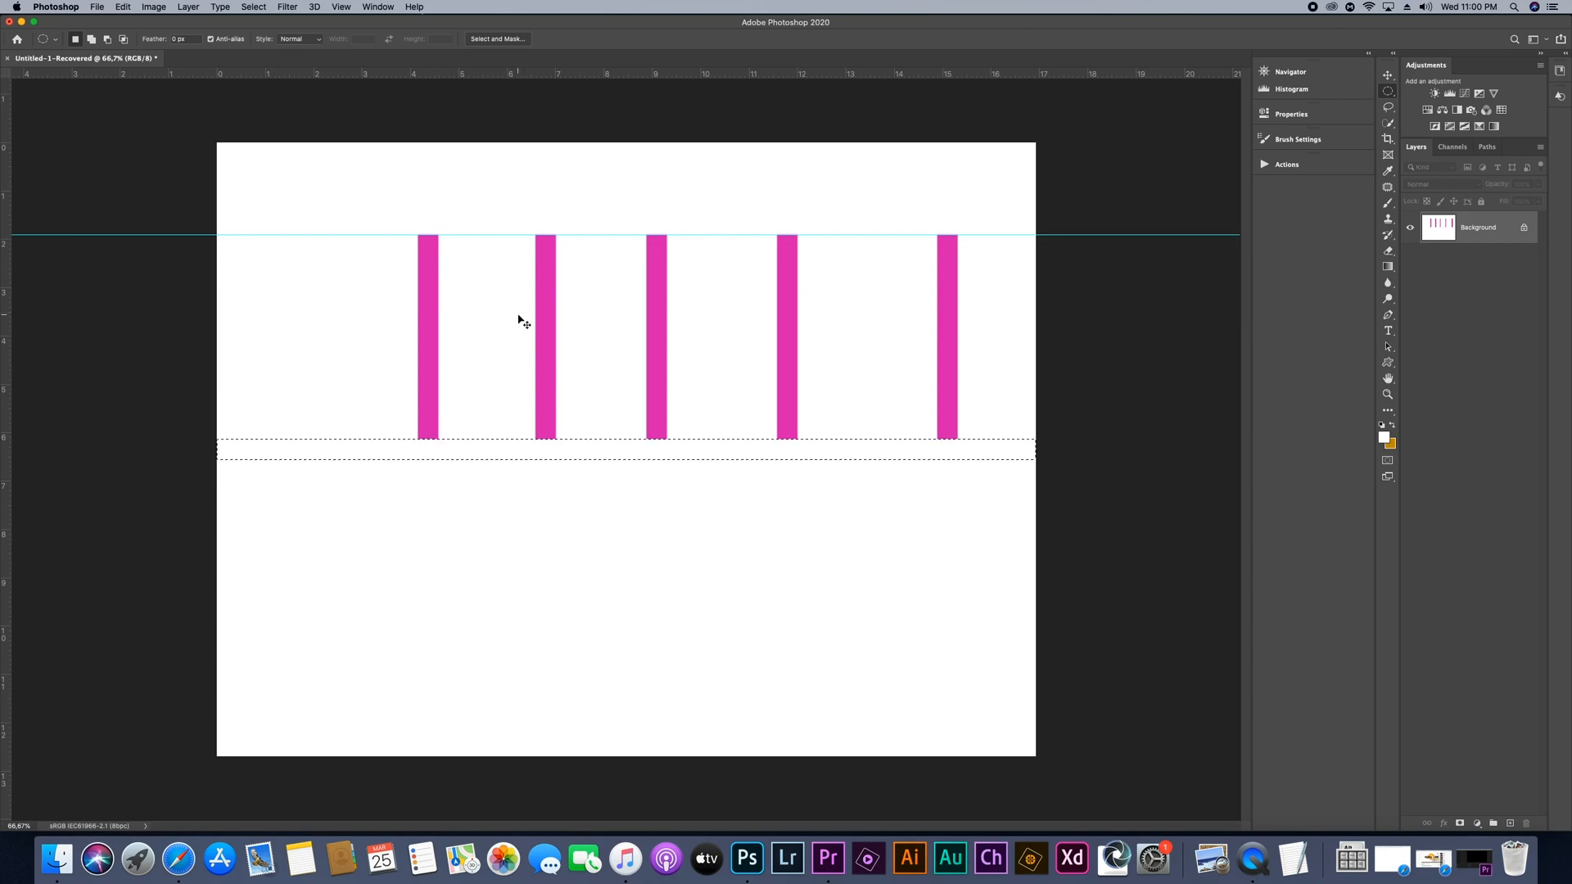
{"action": "key", "text": "super+z"}
{"action": "key", "text": "super+z"}
{"action": "key", "text": "super+z"}
{"action": "key", "text": "super+z"}
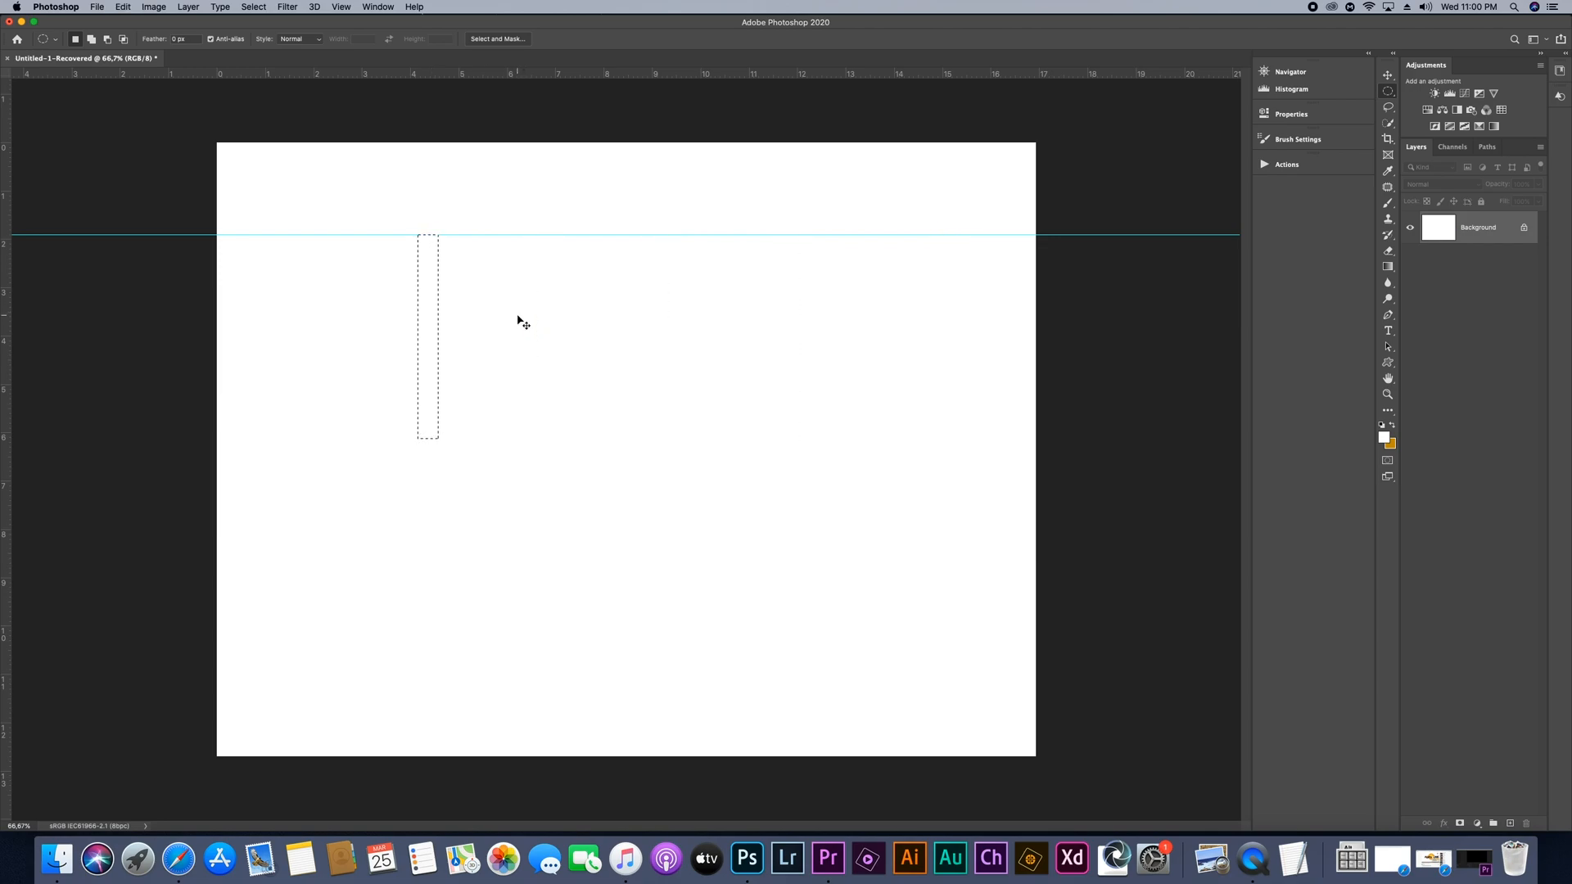
Draw an elliptical selection about 5.4 × 5.5 cm in the middle of the canvas and clear it
{"action": "left_click_drag", "start_coordinate": [495, 281], "coordinate": [756, 547]}
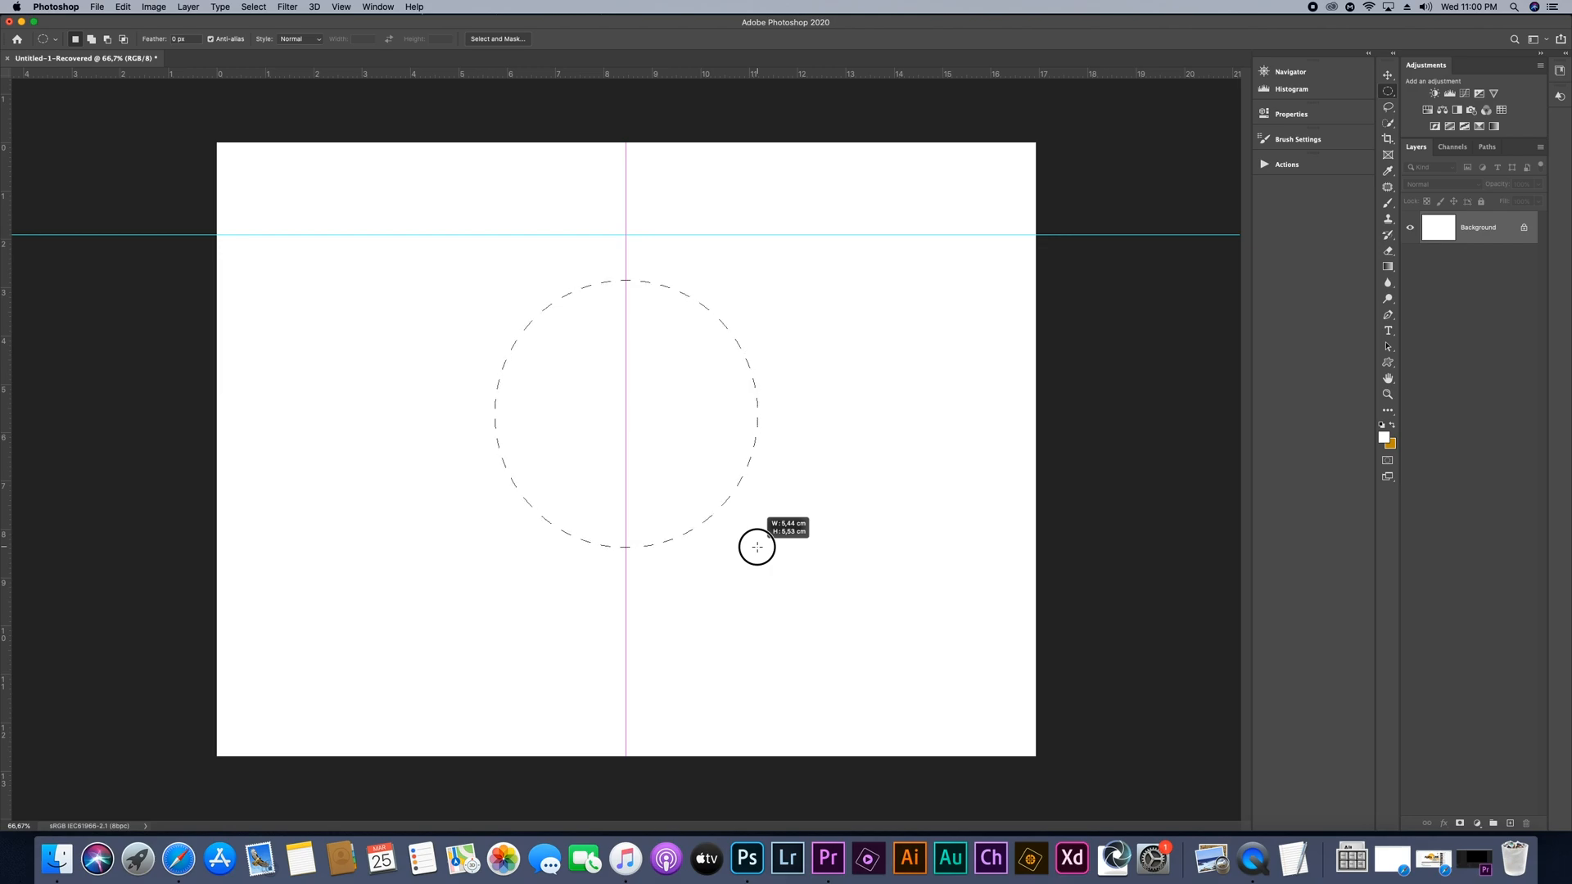
{"action": "left_click_drag", "start_coordinate": [756, 547], "coordinate": [757, 547]}
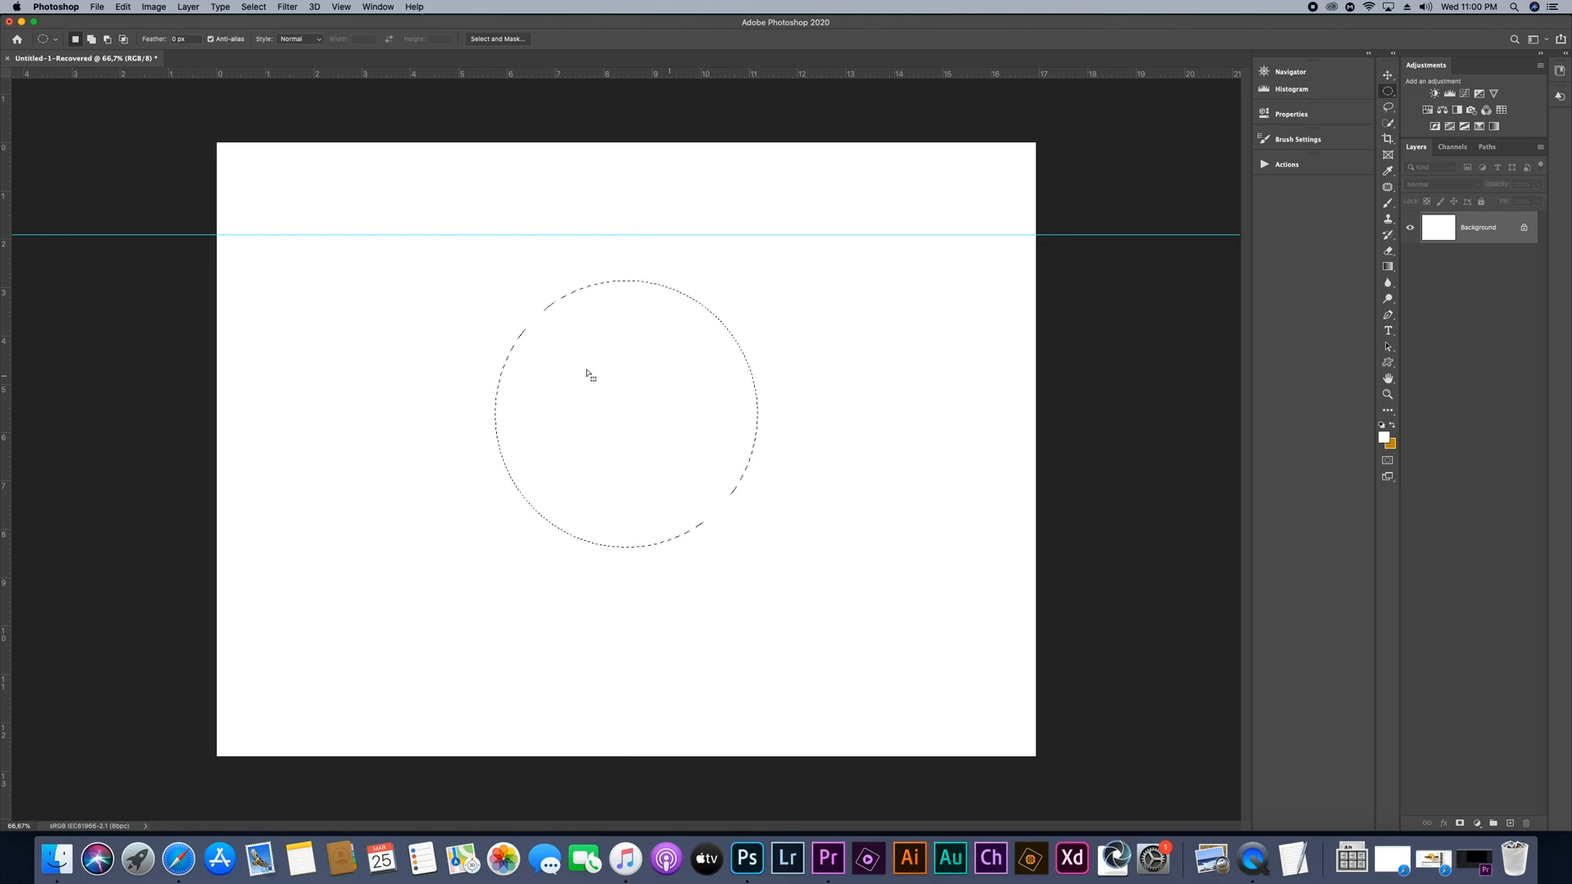
{"action": "left_click", "coordinate": [779, 361]}
Draw several elliptical selections of different proportions around the canvas center, clearing each one
{"action": "left_click_drag", "start_coordinate": [448, 317], "coordinate": [935, 497]}
{"action": "left_click_drag", "start_coordinate": [632, 273], "coordinate": [737, 586]}
{"action": "left_click", "coordinate": [491, 444]}
{"action": "left_click_drag", "start_coordinate": [562, 372], "coordinate": [753, 581]}
{"action": "left_click", "coordinate": [573, 365]}
{"action": "left_click_drag", "start_coordinate": [539, 353], "coordinate": [737, 528]}
{"action": "left_click", "coordinate": [636, 407]}
{"action": "left_click_drag", "start_coordinate": [570, 343], "coordinate": [809, 562]}
{"action": "left_click", "coordinate": [527, 378]}
{"action": "left_click_drag", "start_coordinate": [534, 377], "coordinate": [747, 540]}
{"action": "left_click", "coordinate": [699, 382]}
Draw a nearly round selection at the canvas center while trying the add, subtract and intersect modes, ending on New Selection
{"action": "left_click", "coordinate": [91, 39]}
{"action": "left_click", "coordinate": [108, 41]}
{"action": "left_click_drag", "start_coordinate": [534, 346], "coordinate": [733, 550]}
{"action": "left_click", "coordinate": [124, 41]}
{"action": "left_click", "coordinate": [107, 39]}
{"action": "left_click", "coordinate": [75, 39]}
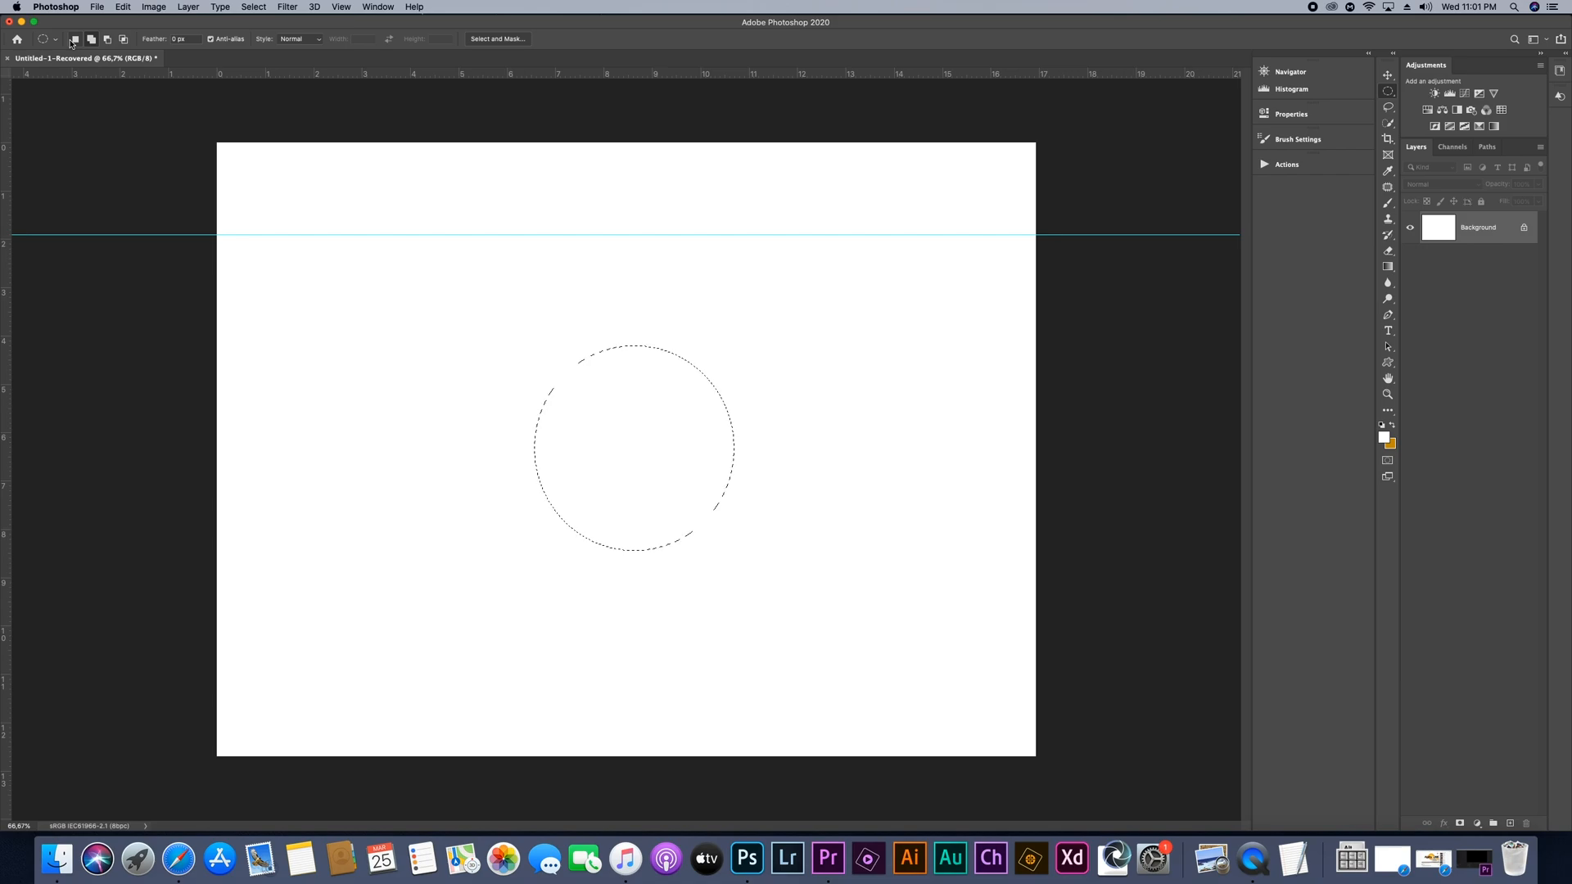
Shape a crescent by subtracting an ellipse from a large round selection, and add a smaller oval with a bite cut out
{"action": "left_click_drag", "start_coordinate": [486, 397], "coordinate": [687, 565]}
{"action": "left_click_drag", "start_coordinate": [763, 333], "coordinate": [596, 496], "text": "alt"}
{"action": "left_click_drag", "start_coordinate": [729, 334], "coordinate": [624, 471], "text": "shift"}
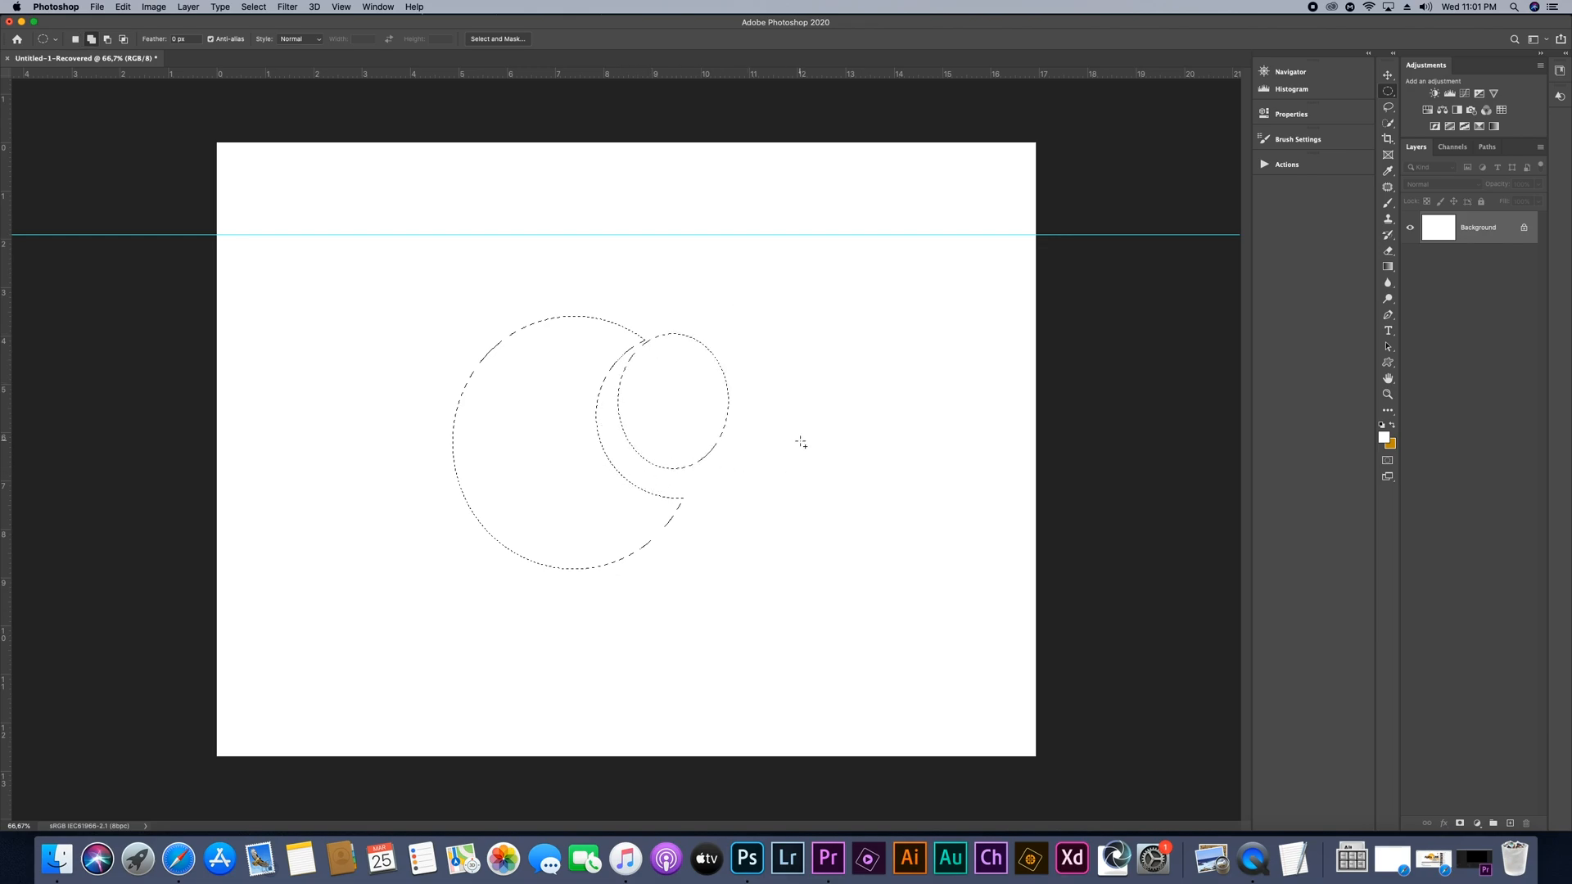
{"action": "left_click_drag", "start_coordinate": [794, 416], "coordinate": [673, 519]}
Cut an oval hole containing a small selected oval in the crescent, and subtract a narrow oval from the smaller shape
{"action": "left_click_drag", "start_coordinate": [519, 406], "coordinate": [596, 523], "text": "alt"}
{"action": "left_click_drag", "start_coordinate": [554, 446], "coordinate": [587, 484], "text": "shift"}
{"action": "left_click_drag", "start_coordinate": [683, 363], "coordinate": [643, 415], "text": "shift"}
{"action": "key", "text": "alt"}
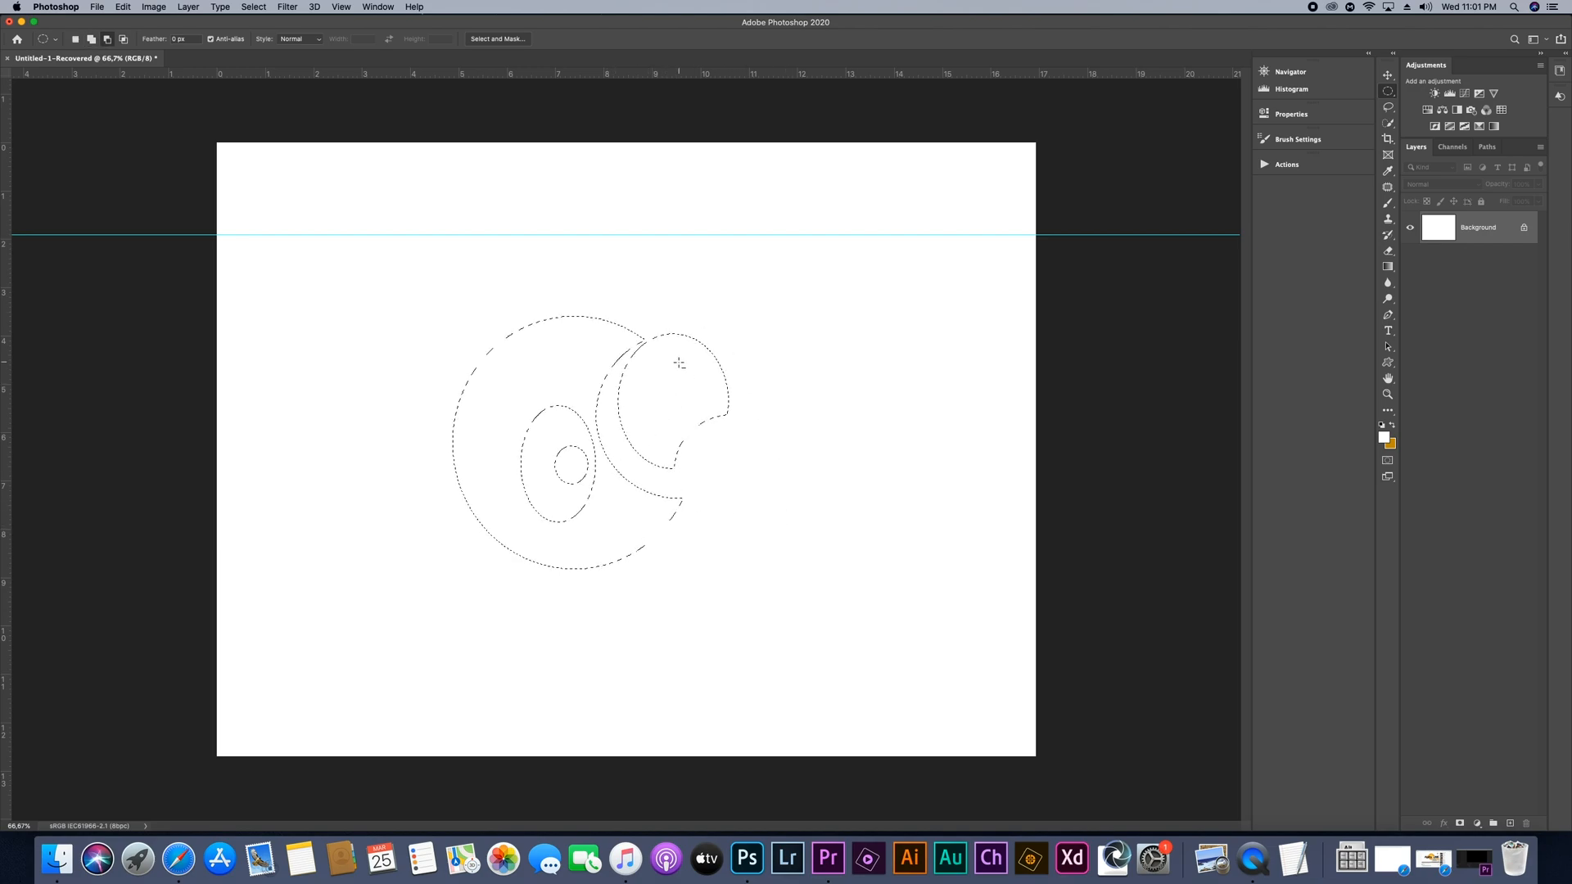
{"action": "left_click_drag", "start_coordinate": [680, 363], "coordinate": [643, 416]}
Intersect the combined selection with a wide ellipse about 9.9 × 5.8 cm drawn over most of it
{"action": "key", "text": "alt"}
{"action": "left_click_drag", "start_coordinate": [436, 603], "coordinate": [485, 589]}
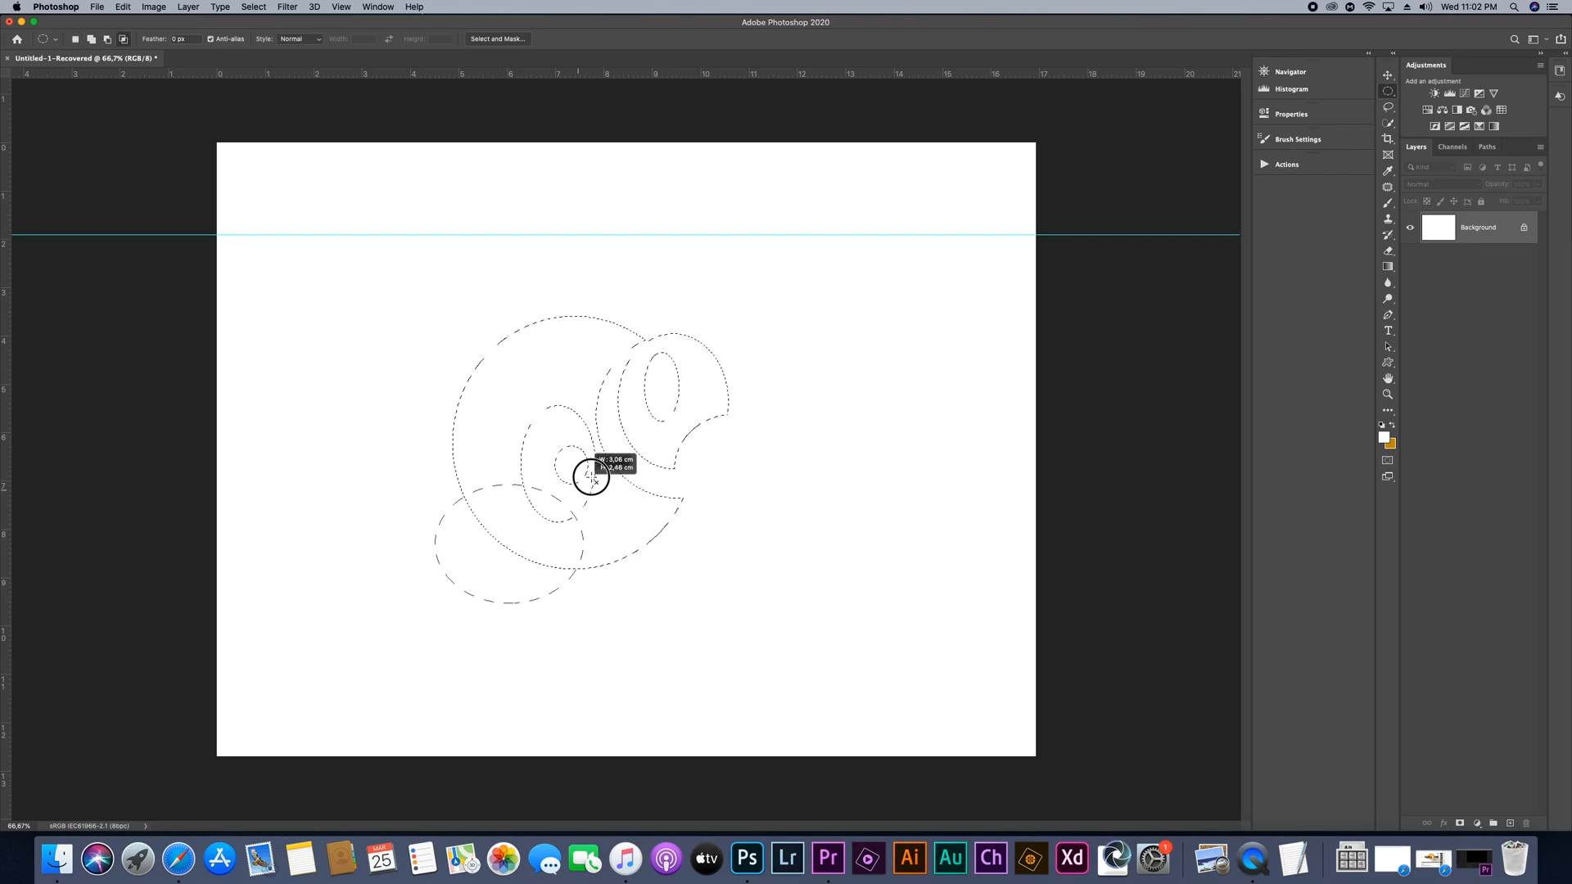
{"action": "left_click_drag", "start_coordinate": [703, 425], "coordinate": [913, 324]}
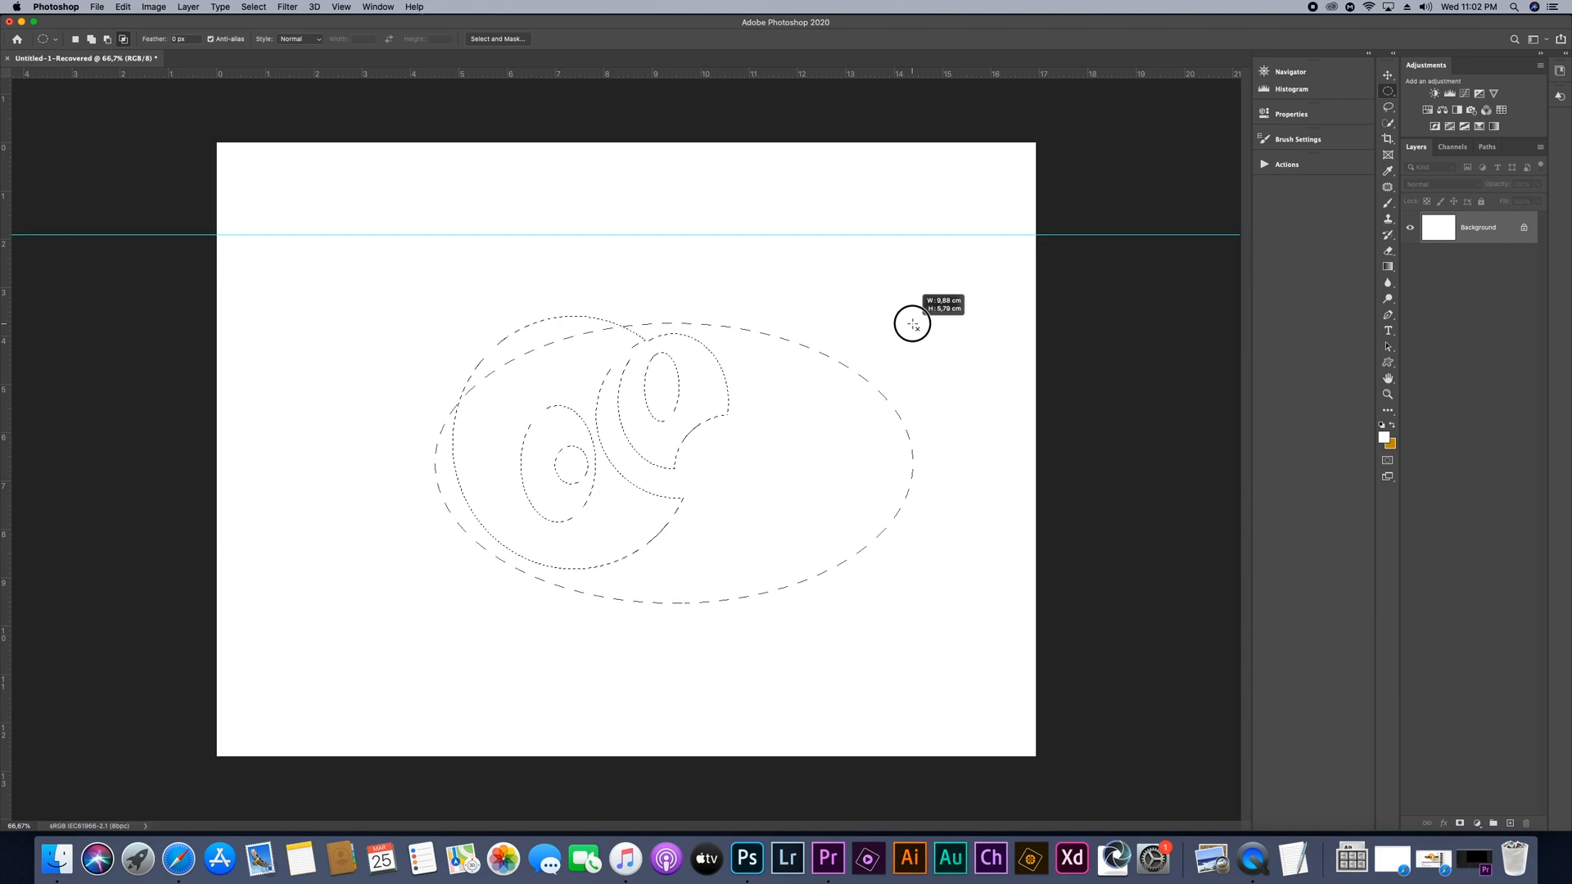
{"action": "left_click_drag", "start_coordinate": [913, 324], "coordinate": [913, 324]}
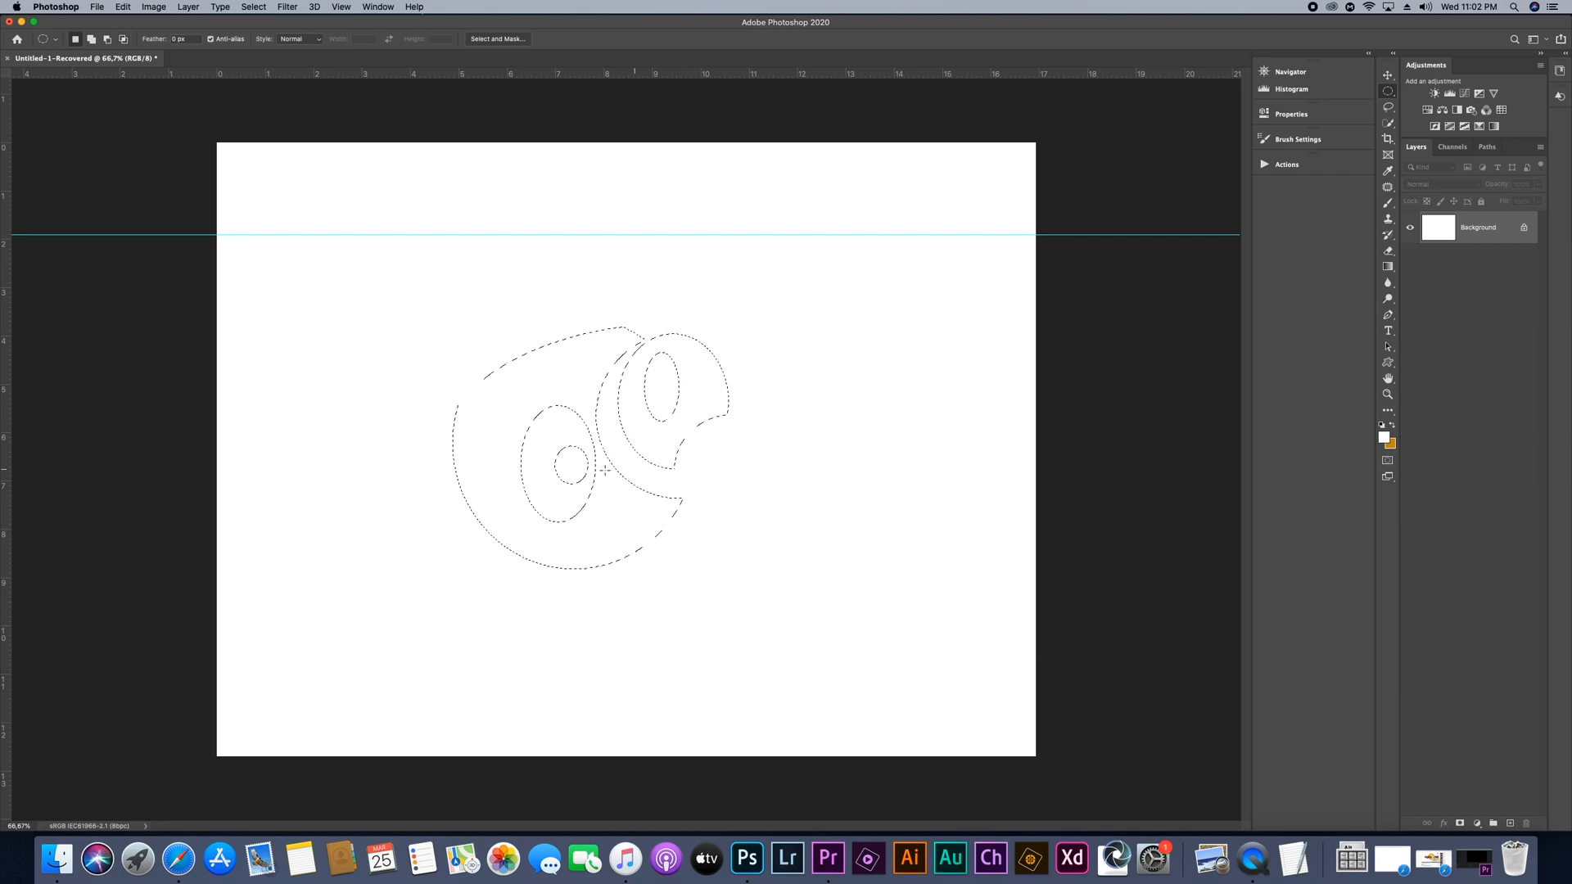
Fill the combined selection with magenta in Normal mode at 100% opacity
{"action": "key", "text": "shift"}
{"action": "key", "text": "shift+BackSpace"}
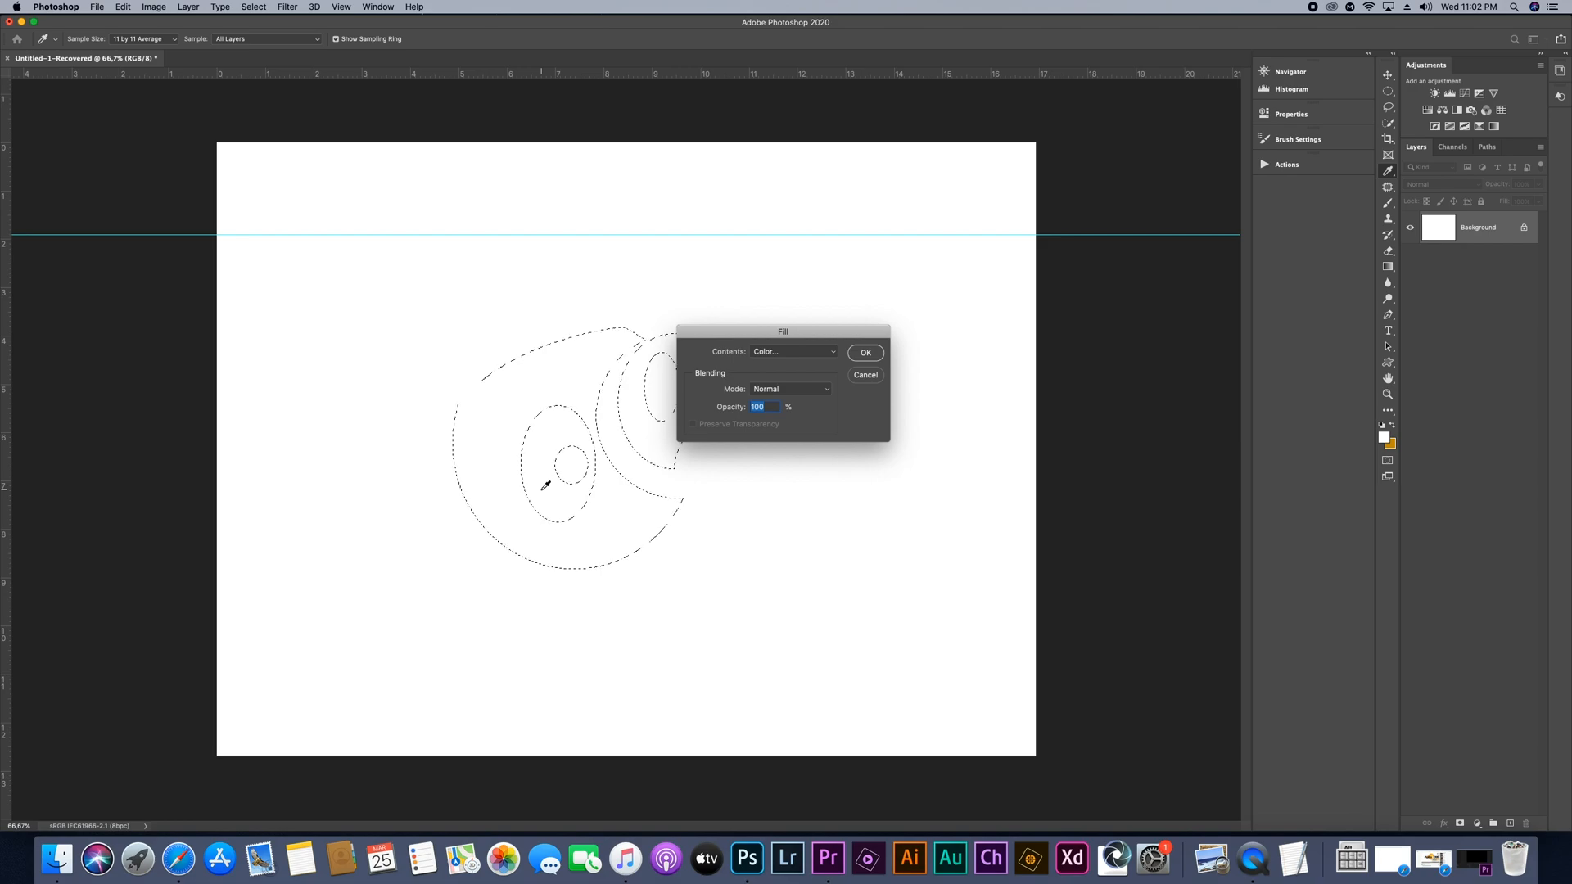
{"action": "key", "text": "Return"}
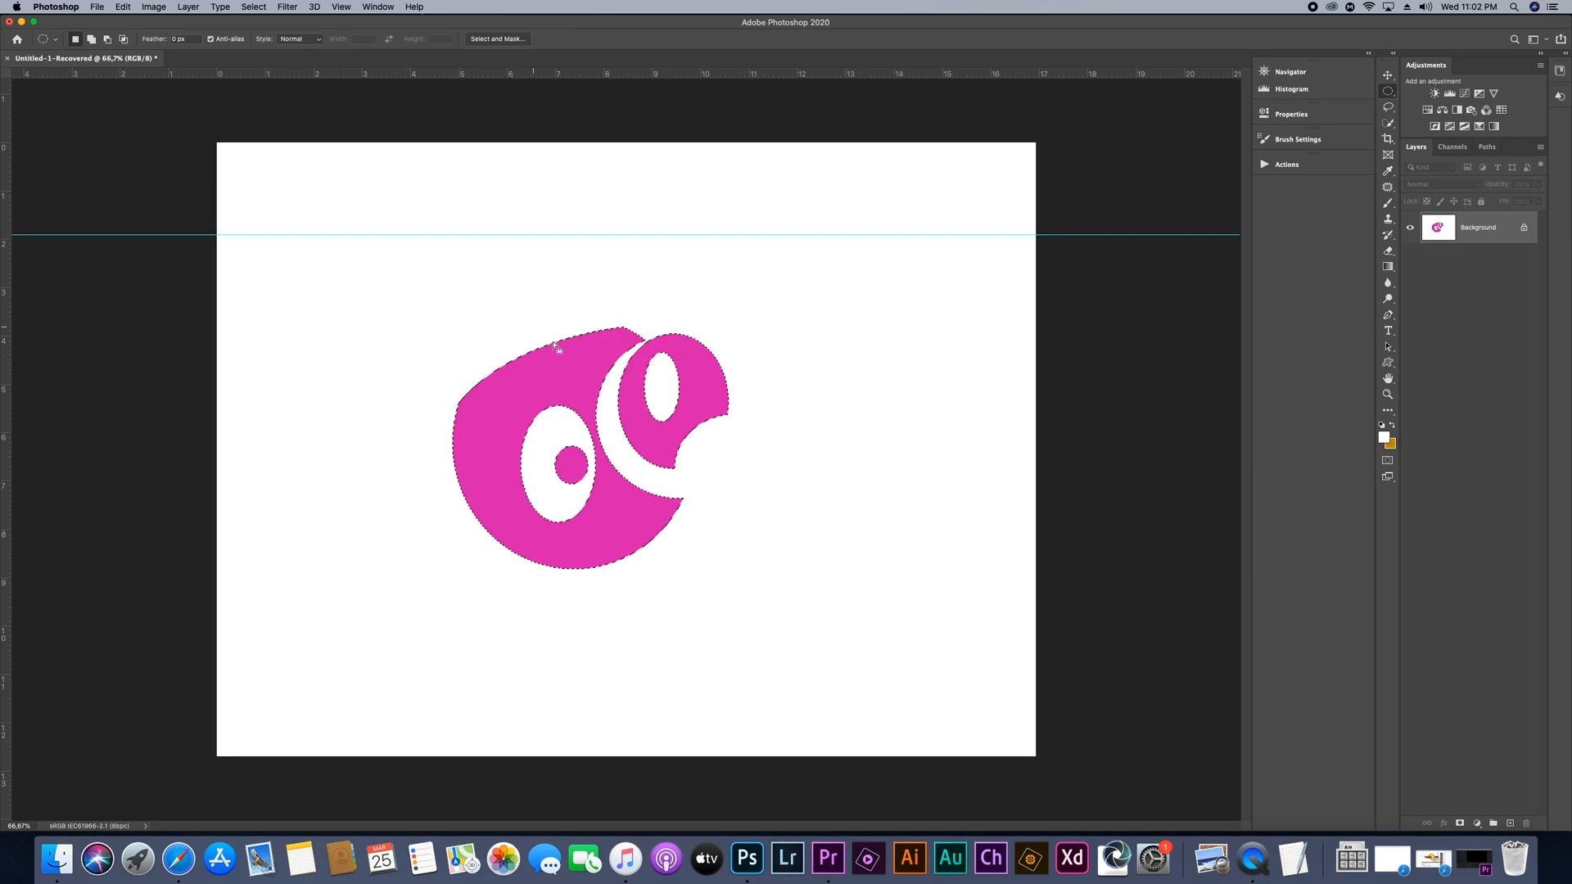
Refill the combined selection with the white foreground colour and deselect it
{"action": "key", "text": "alt+BackSpace"}
{"action": "key", "text": "super+d"}
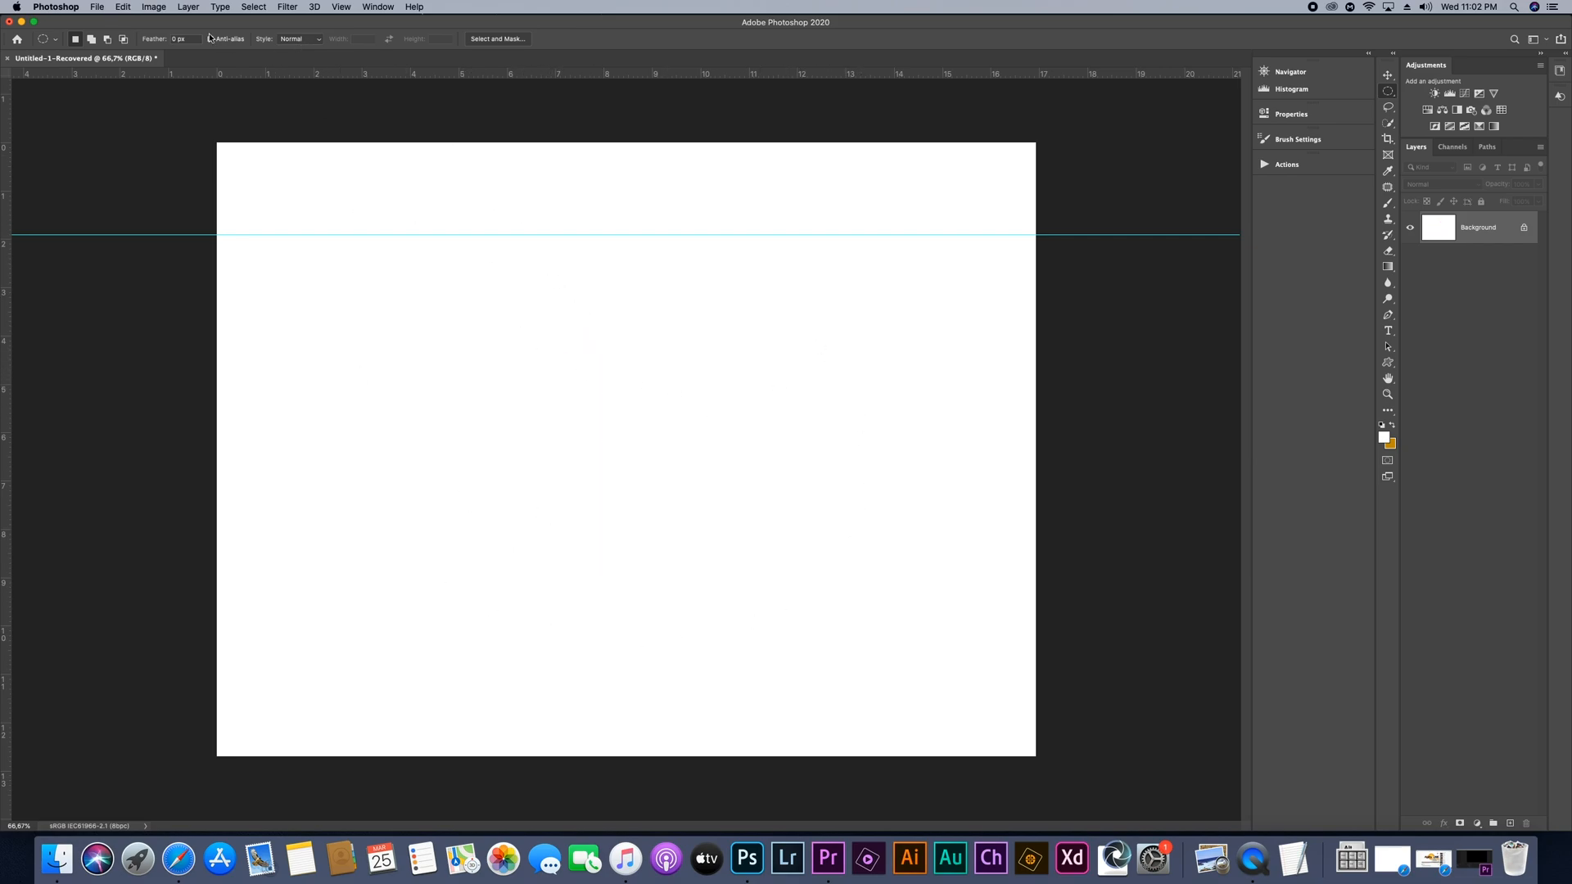
Switch the elliptical marquee to the Fixed Ratio style and draw a circular selection at a 2:2 ratio
{"action": "left_click", "coordinate": [285, 39]}
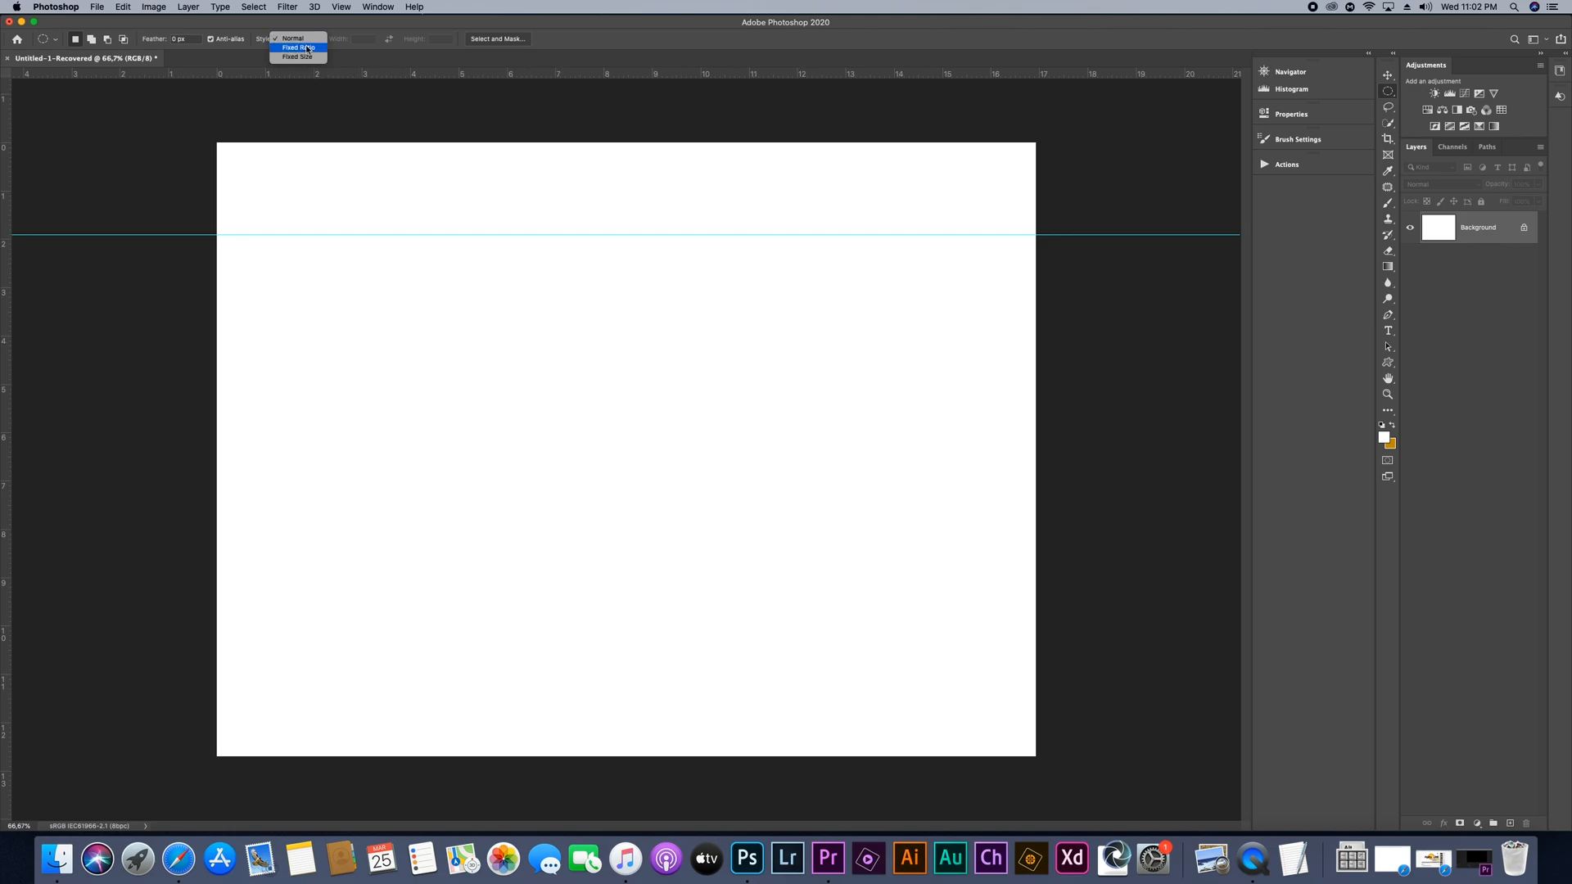
{"action": "left_click", "coordinate": [298, 51]}
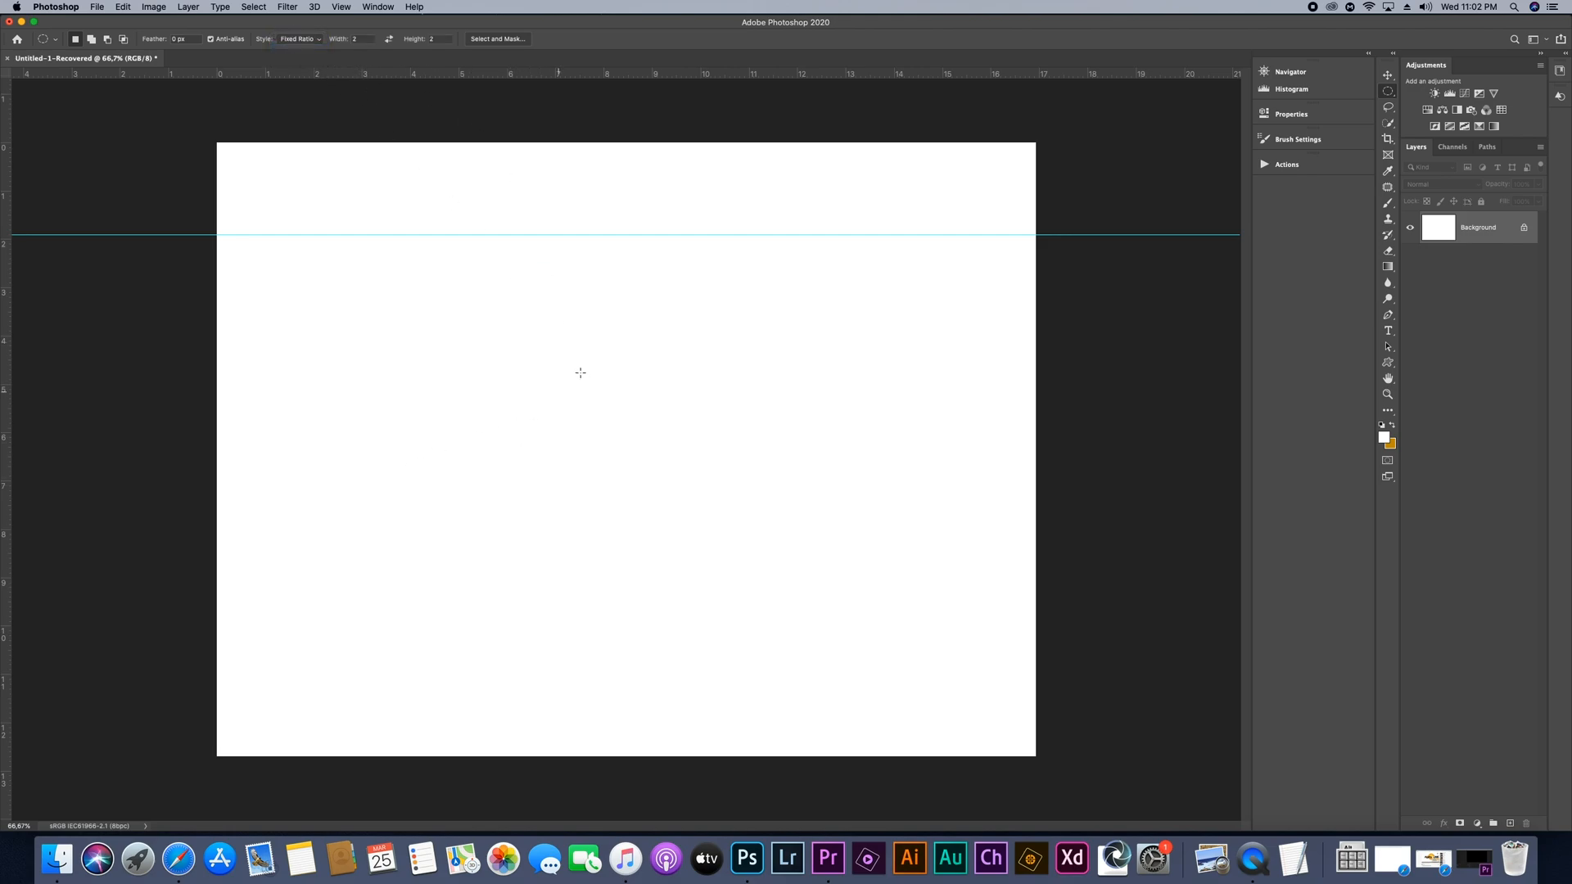
{"action": "left_click_drag", "start_coordinate": [543, 381], "coordinate": [807, 726]}
Set the ratio width to 4 and draw a large 4:2 elliptical selection across the middle of the canvas
{"action": "left_click", "coordinate": [361, 38]}
{"action": "type", "text": "4"}
{"action": "left_click_drag", "start_coordinate": [415, 325], "coordinate": [867, 665]}
Switch to the Fixed Size style and place a 500 × 500 px circular selection near the canvas's right edge
{"action": "left_click", "coordinate": [299, 39]}
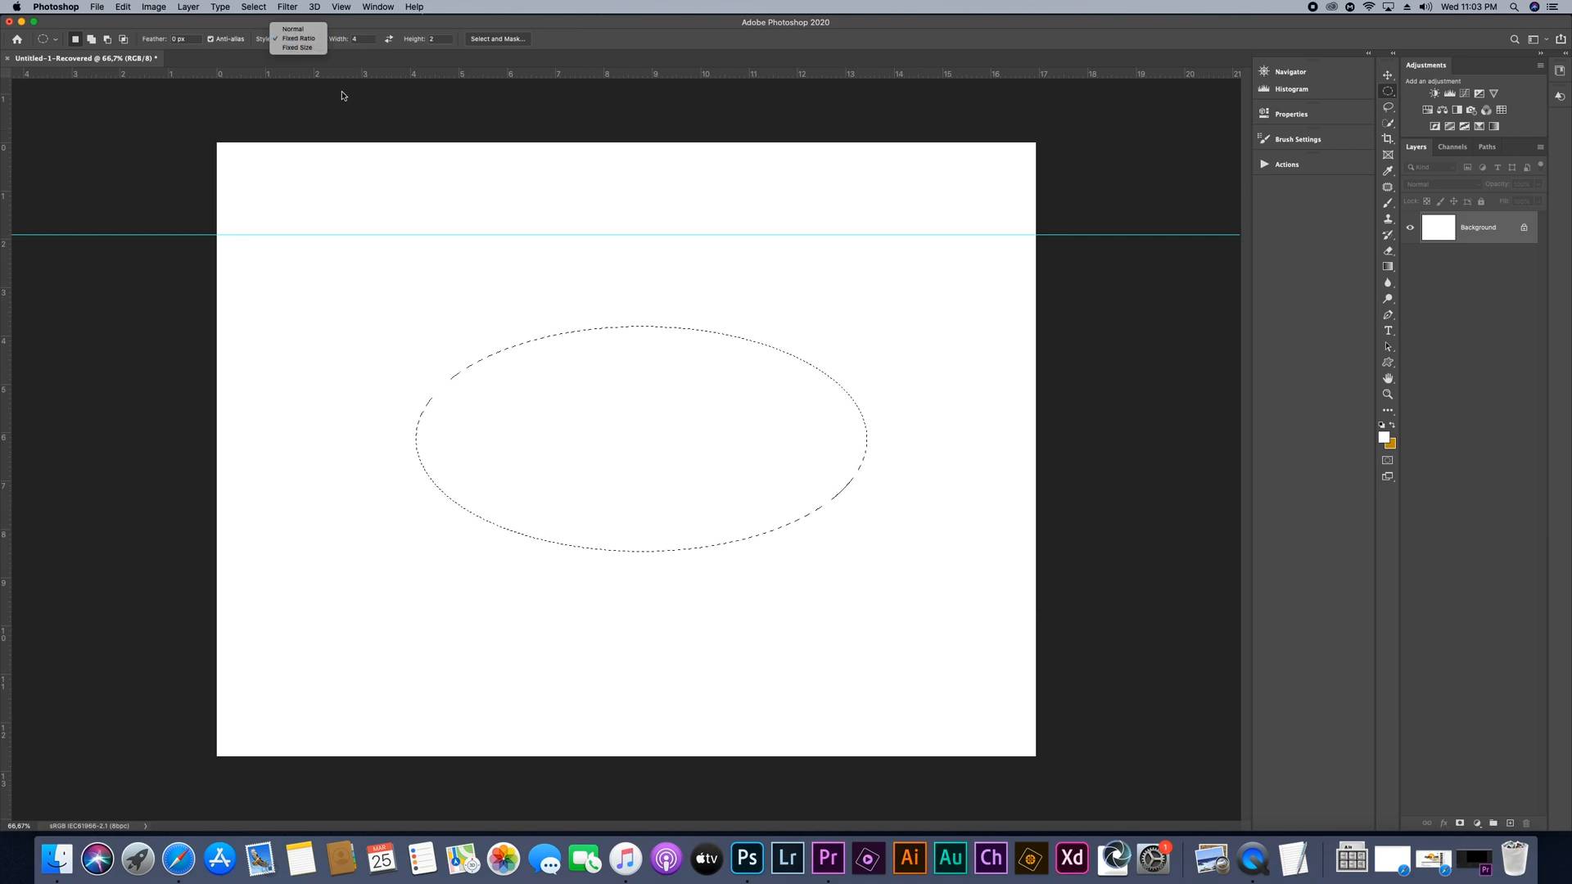
{"action": "left_click", "coordinate": [497, 317]}
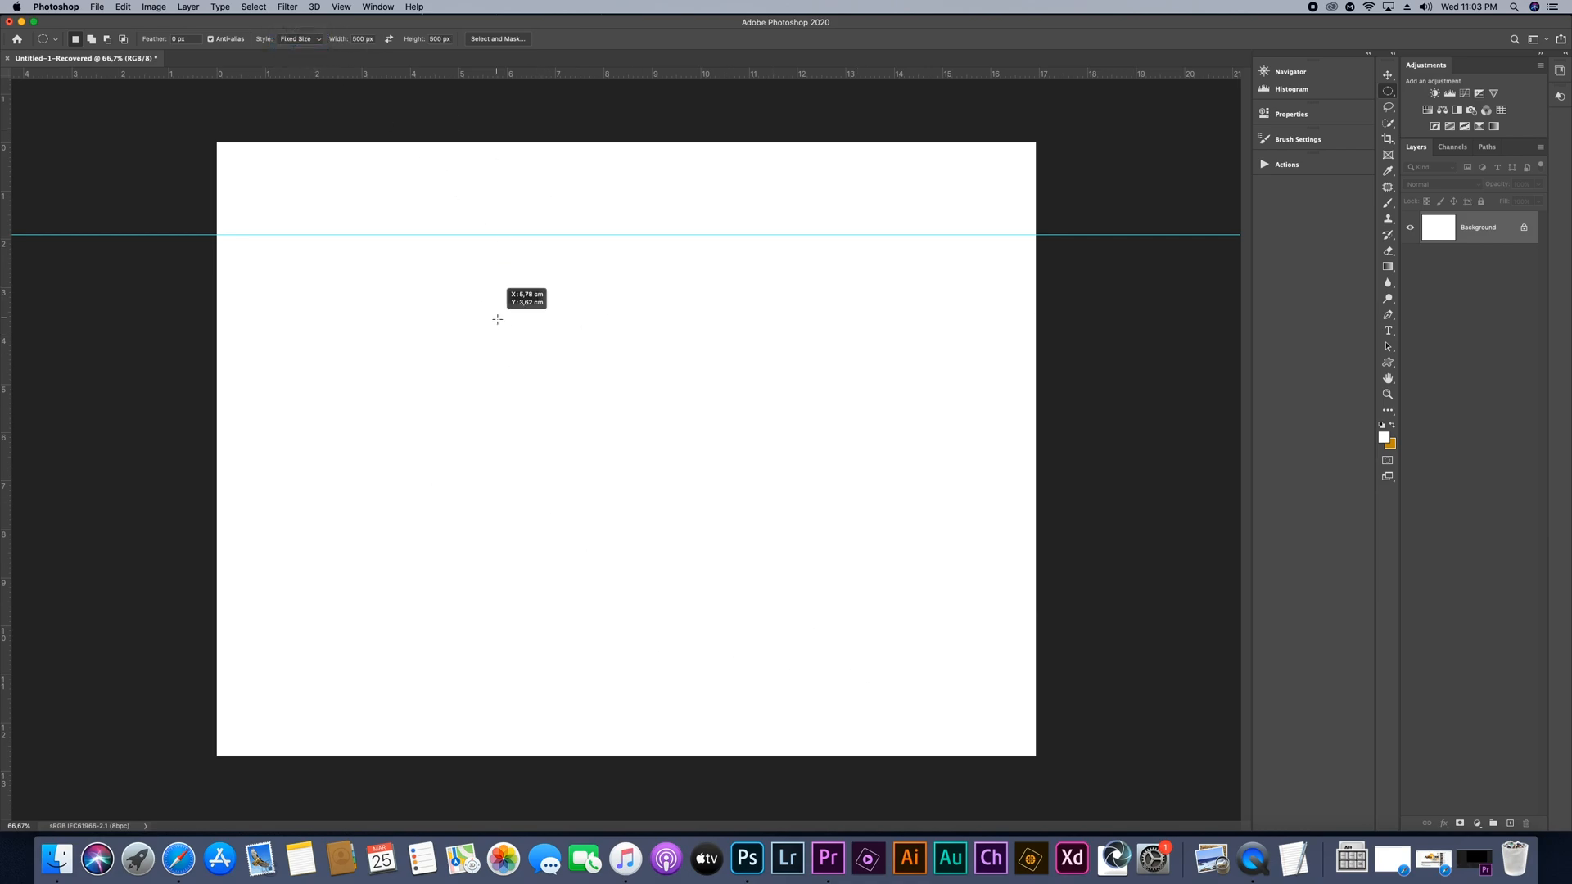
{"action": "left_click", "coordinate": [446, 278]}
{"action": "left_click", "coordinate": [827, 409]}
Add eight more 500 × 500 px circles to the selection, spread over the canvas with some overlapping
{"action": "left_click", "coordinate": [758, 395], "text": "shift"}
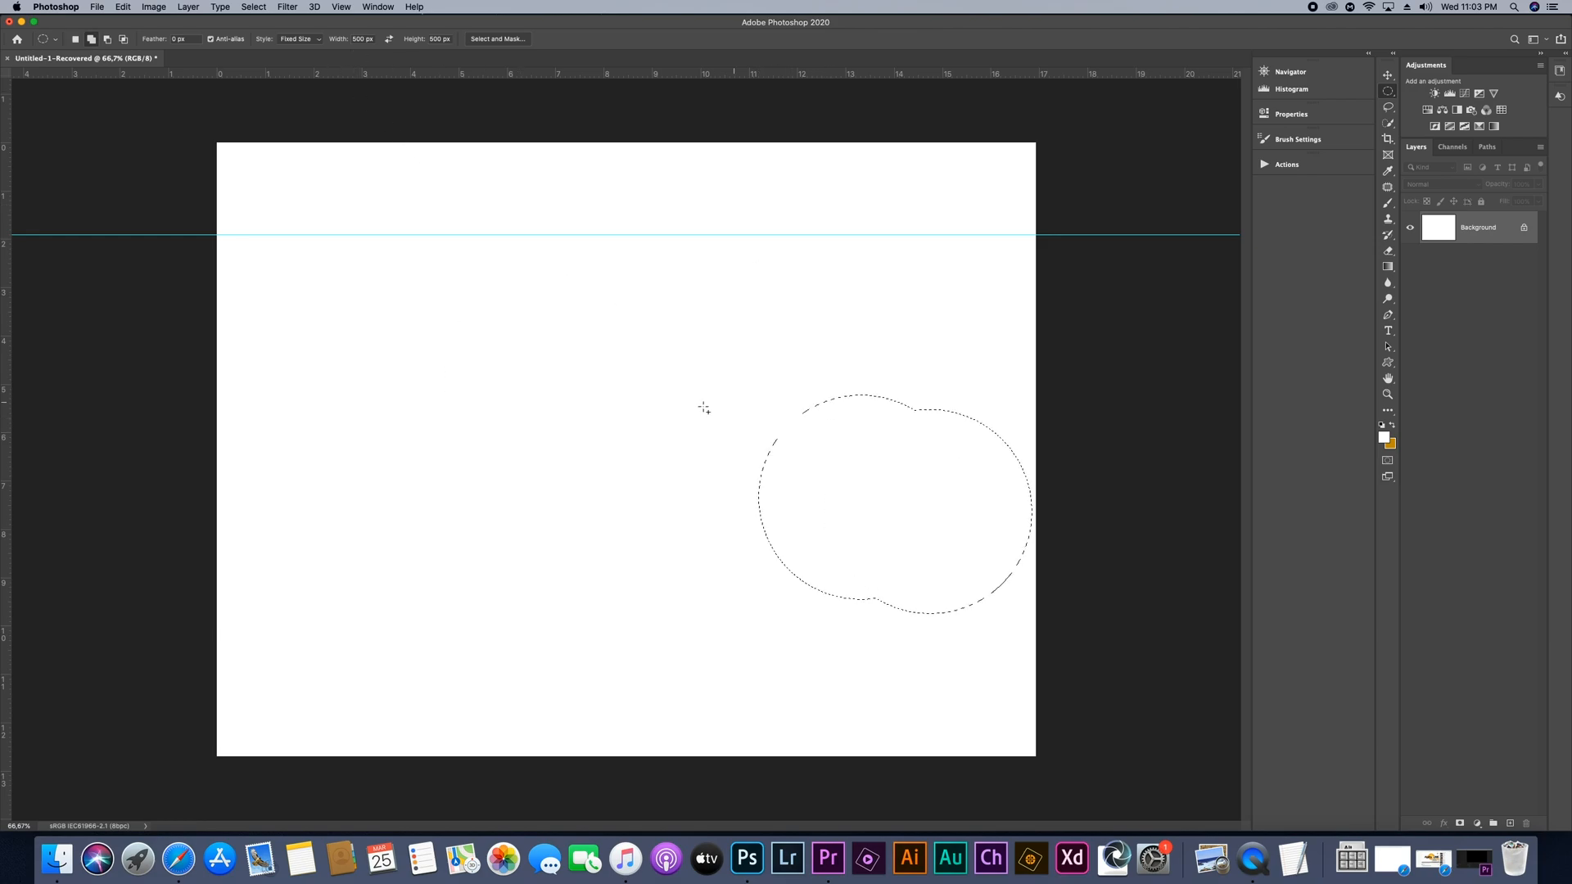
{"action": "left_click", "coordinate": [431, 350], "text": "shift"}
{"action": "left_click", "coordinate": [650, 253], "text": "shift"}
{"action": "left_click", "coordinate": [834, 185], "text": "shift"}
{"action": "left_click", "coordinate": [306, 171], "text": "shift"}
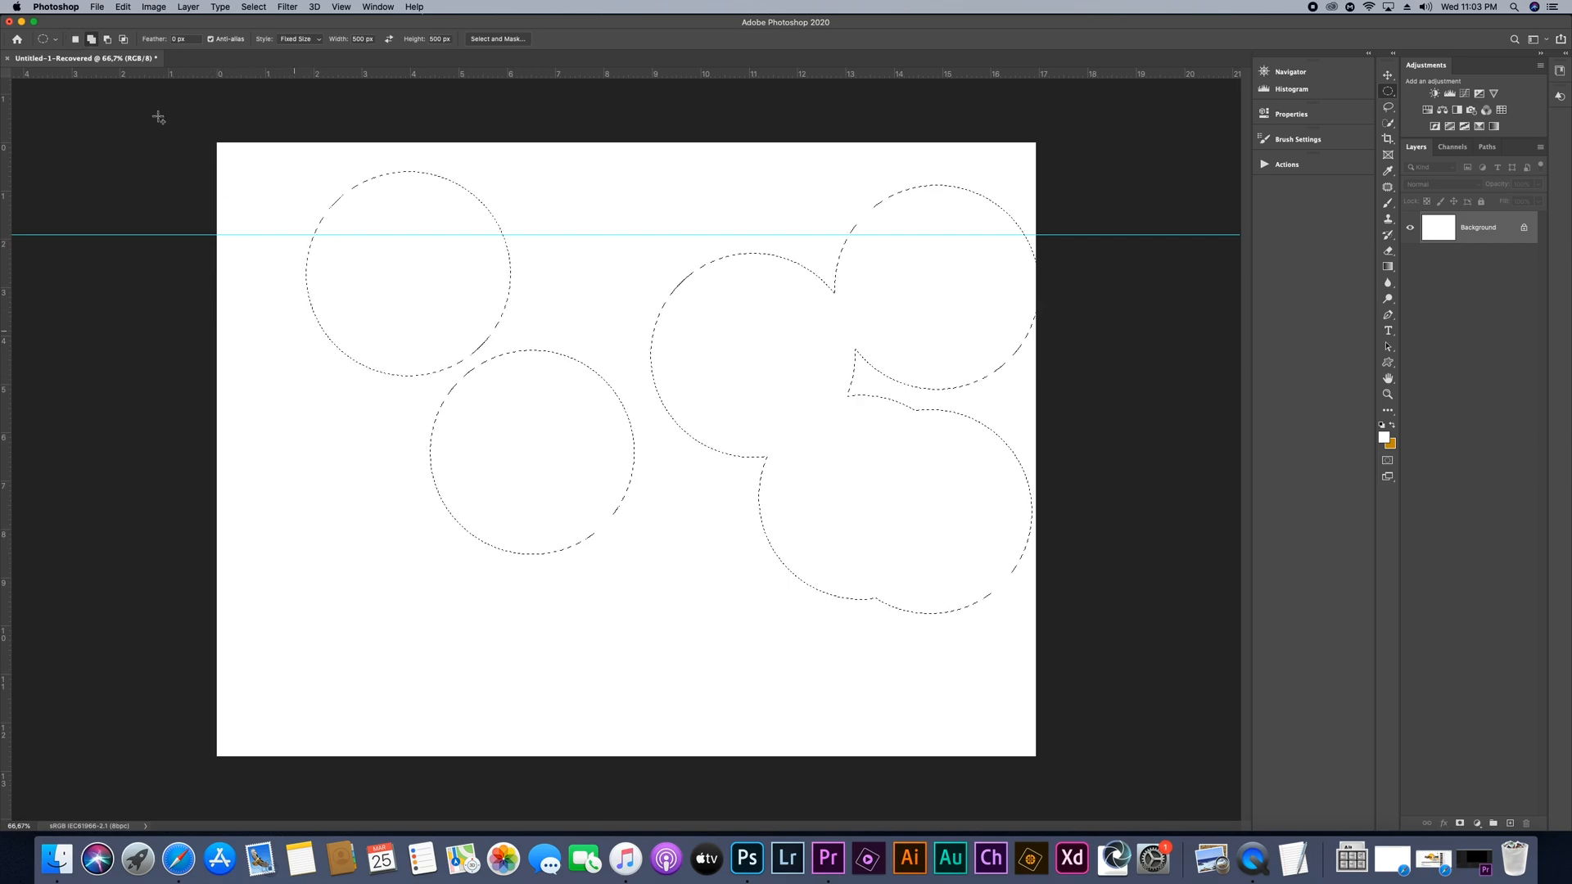
{"action": "left_click", "coordinate": [268, 469], "text": "shift"}
{"action": "left_click", "coordinate": [675, 615], "text": "shift"}
{"action": "left_click", "coordinate": [573, 221], "text": "shift"}
Set the fixed width to 131 px and place the narrow 500 px tall ellipse at several spots, replacing the selection each time
{"action": "left_click_drag", "start_coordinate": [344, 41], "coordinate": [116, 77]}
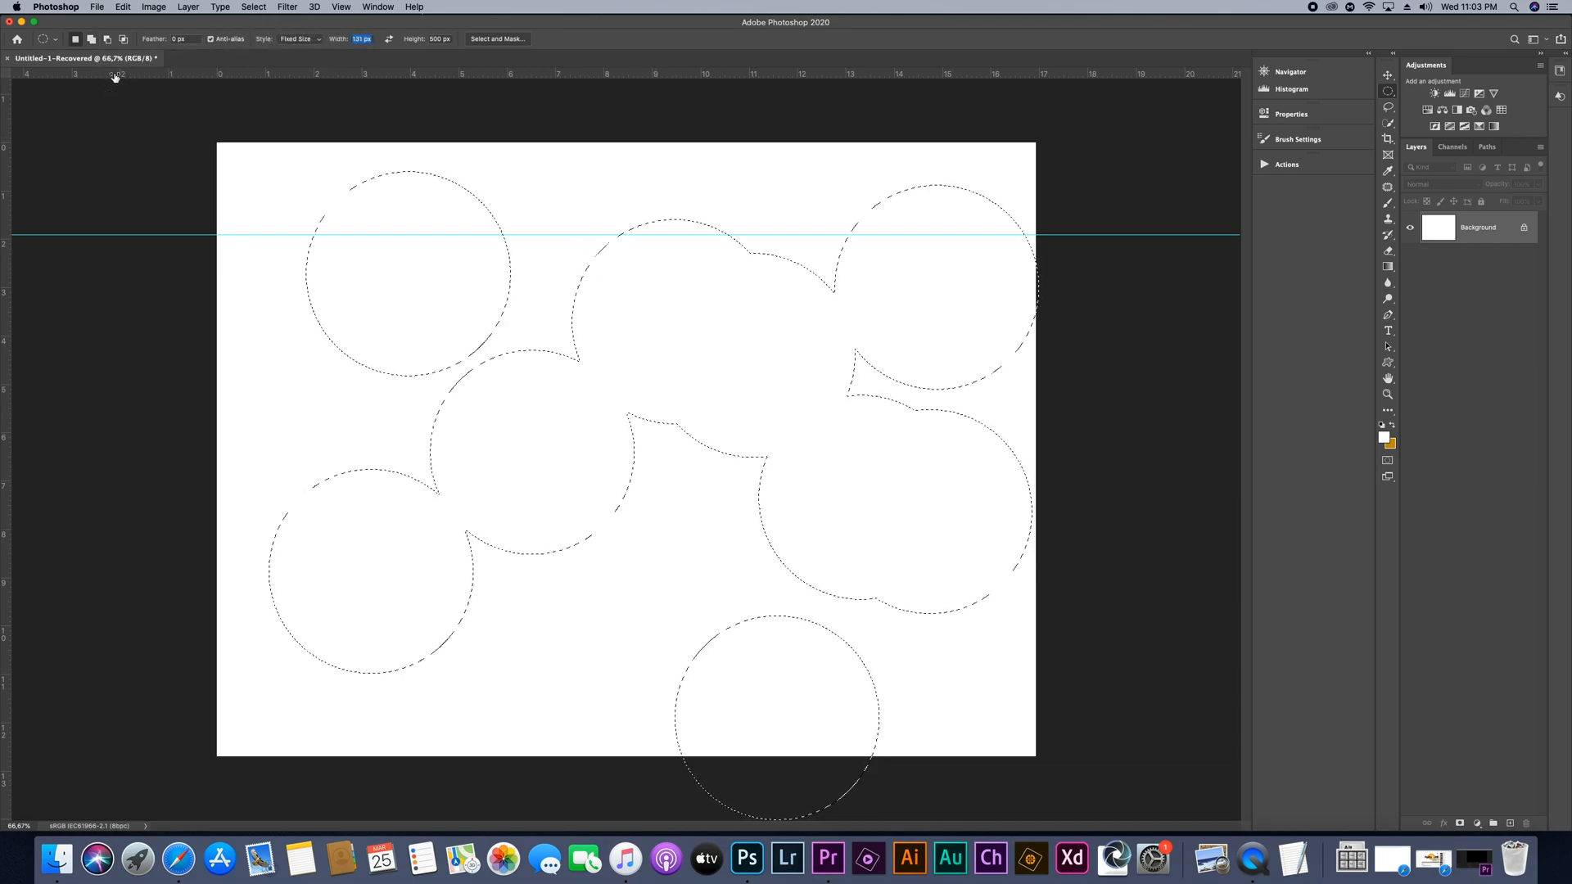
{"action": "left_click", "coordinate": [537, 195]}
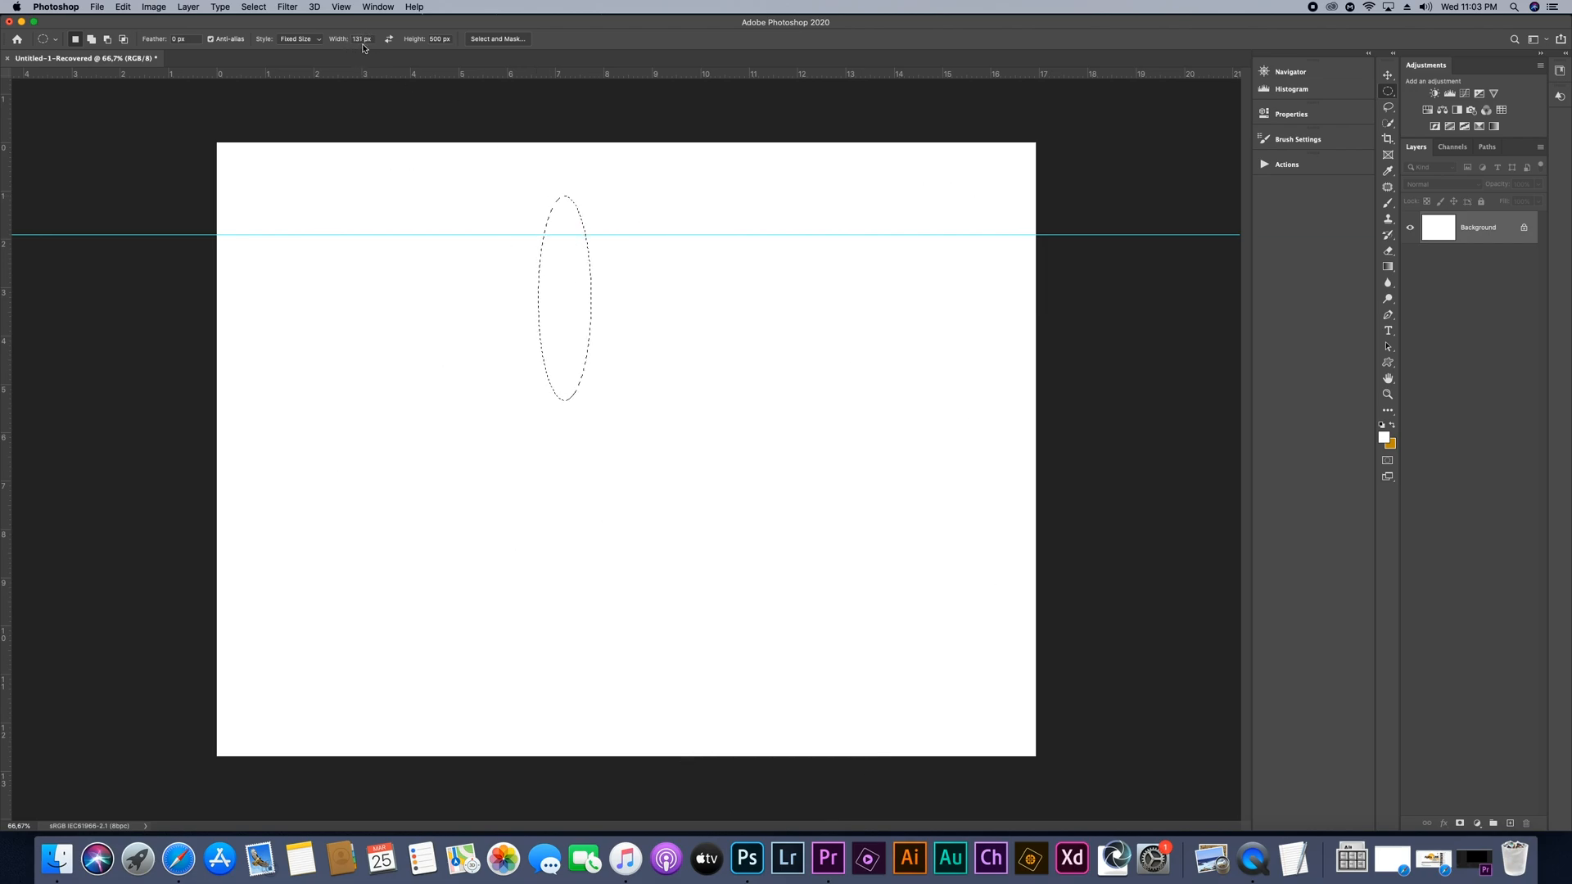
{"action": "left_click", "coordinate": [709, 357]}
{"action": "left_click", "coordinate": [840, 341]}
{"action": "left_click", "coordinate": [560, 295]}
{"action": "left_click", "coordinate": [761, 329]}
{"action": "left_click", "coordinate": [885, 428]}
{"action": "left_click", "coordinate": [336, 313]}
Set the fixed height to 71 px and place the small oval at several spots, ending in the canvas's left part
{"action": "left_click_drag", "start_coordinate": [414, 39], "coordinate": [154, 58]}
{"action": "left_click", "coordinate": [698, 398]}
{"action": "left_click", "coordinate": [604, 376], "text": "shift"}
{"action": "left_click_drag", "start_coordinate": [550, 439], "coordinate": [681, 409]}
{"action": "left_click_drag", "start_coordinate": [749, 369], "coordinate": [734, 404]}
{"action": "left_click_drag", "start_coordinate": [483, 374], "coordinate": [582, 386]}
{"action": "left_click", "coordinate": [357, 457]}
Add two dozen 131 × 71 px ovals to the selection, scattered across the upper and middle canvas
{"action": "left_click", "coordinate": [316, 302], "text": "shift"}
{"action": "left_click", "coordinate": [556, 263], "text": "shift"}
{"action": "left_click", "coordinate": [905, 315], "text": "shift"}
{"action": "left_click_drag", "start_coordinate": [896, 493], "coordinate": [887, 524]}
{"action": "left_click", "coordinate": [680, 437], "text": "shift"}
{"action": "left_click", "coordinate": [670, 407], "text": "shift"}
{"action": "left_click", "coordinate": [570, 372], "text": "shift"}
{"action": "left_click", "coordinate": [532, 472], "text": "shift"}
{"action": "left_click", "coordinate": [504, 492], "text": "shift"}
{"action": "left_click", "coordinate": [456, 323], "text": "shift"}
{"action": "left_click", "coordinate": [446, 275], "text": "shift"}
{"action": "left_click", "coordinate": [443, 222], "text": "shift"}
{"action": "left_click", "coordinate": [595, 210], "text": "shift"}
{"action": "left_click", "coordinate": [704, 235], "text": "shift"}
{"action": "left_click", "coordinate": [825, 385], "text": "shift"}
{"action": "left_click", "coordinate": [830, 420], "text": "shift"}
{"action": "left_click", "coordinate": [815, 458], "text": "shift"}
{"action": "left_click", "coordinate": [781, 495], "text": "shift"}
{"action": "left_click", "coordinate": [680, 519], "text": "shift"}
{"action": "left_click", "coordinate": [637, 509], "text": "shift"}
{"action": "left_click", "coordinate": [656, 307], "text": "shift"}
{"action": "left_click", "coordinate": [742, 357], "text": "shift"}
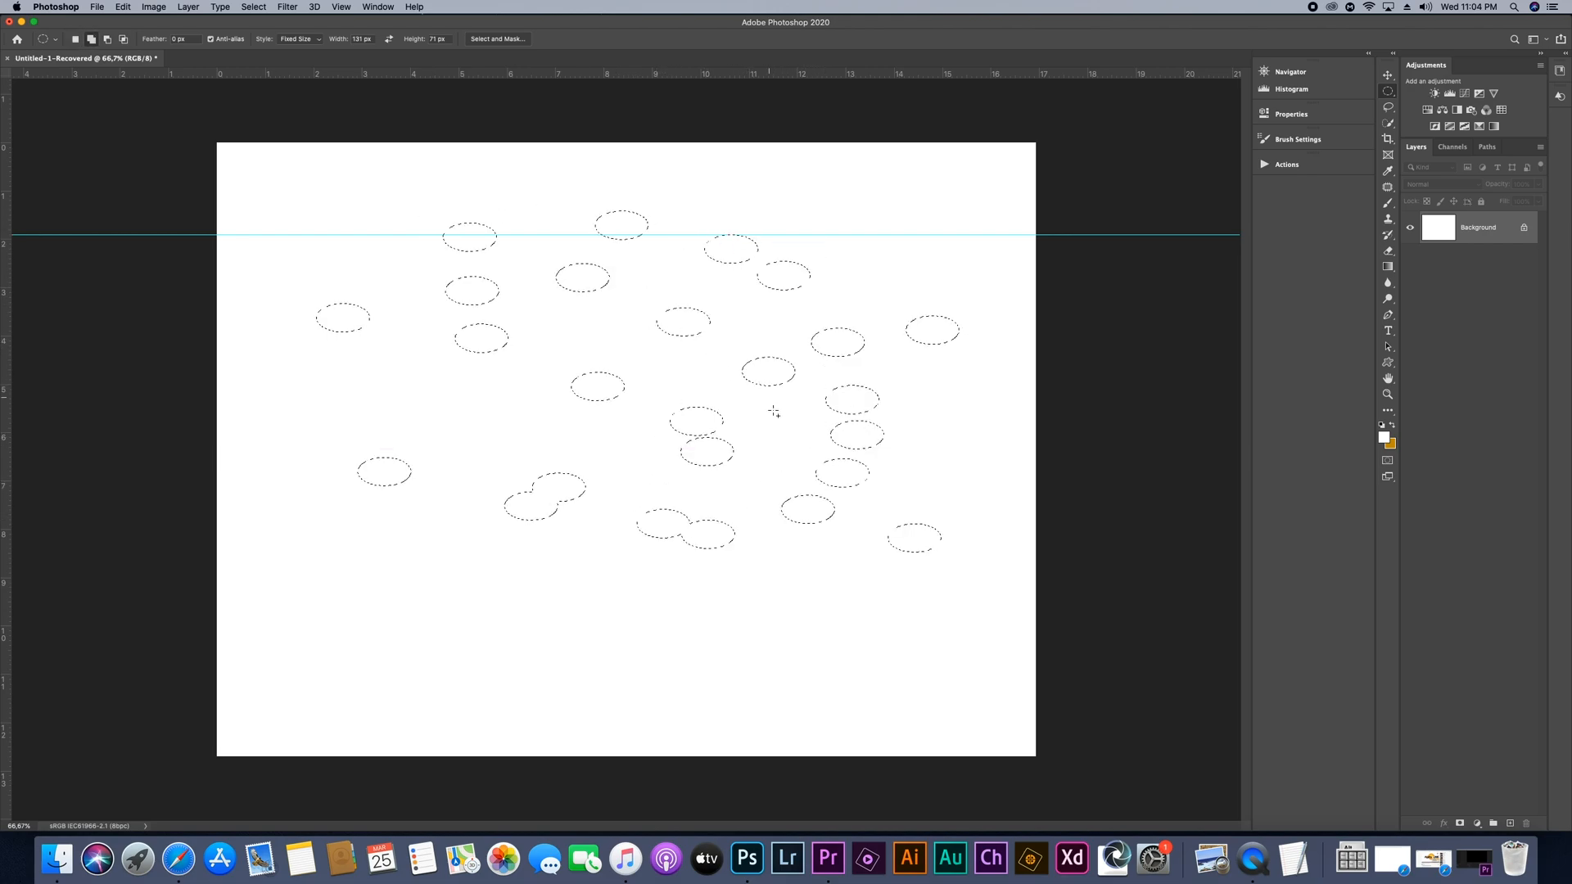
{"action": "left_click", "coordinate": [753, 302], "text": "shift"}
{"action": "left_click", "coordinate": [870, 242], "text": "shift"}
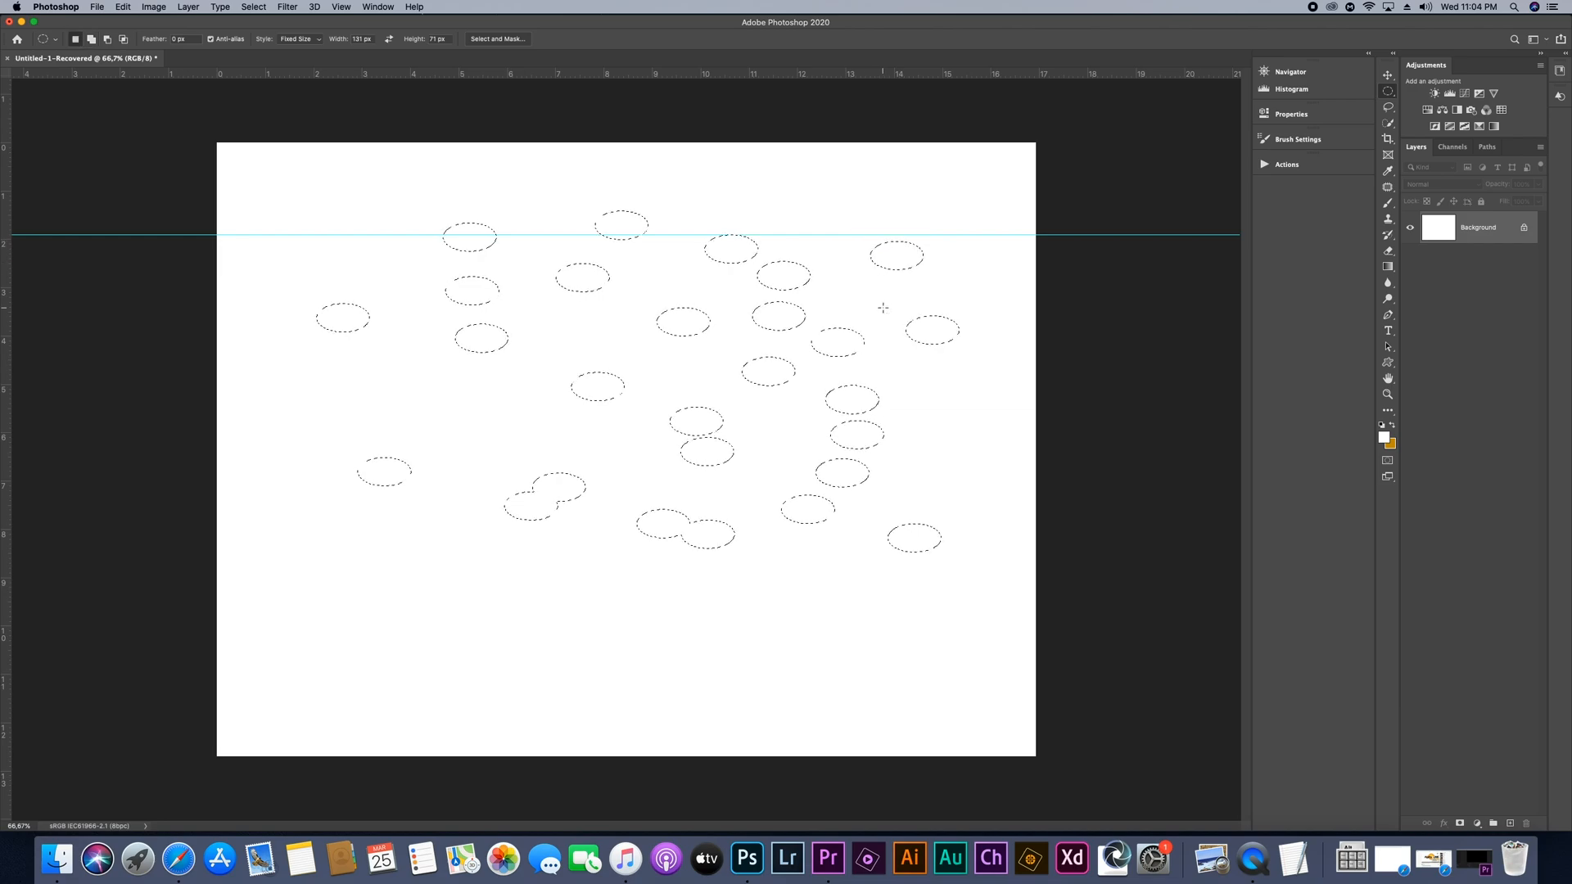
Subtract the three uppermost ovals in the canvas's left half from the selection using the 131 × 71 px ellipse
{"action": "left_click", "coordinate": [588, 208], "text": "alt"}
{"action": "left_click_drag", "start_coordinate": [611, 207], "coordinate": [594, 208]}
{"action": "left_click", "coordinate": [600, 227]}
{"action": "left_click", "coordinate": [452, 221], "text": "alt"}
{"action": "left_click", "coordinate": [449, 232], "text": "alt"}
{"action": "left_click_drag", "start_coordinate": [488, 200], "coordinate": [532, 261]}
{"action": "left_click", "coordinate": [572, 274], "text": "alt"}
Try intersecting the scattered ovals with a 131 × 71 px ellipse, undo it, and try again with the ellipse widened to 937 px
{"action": "key", "text": "alt+shift"}
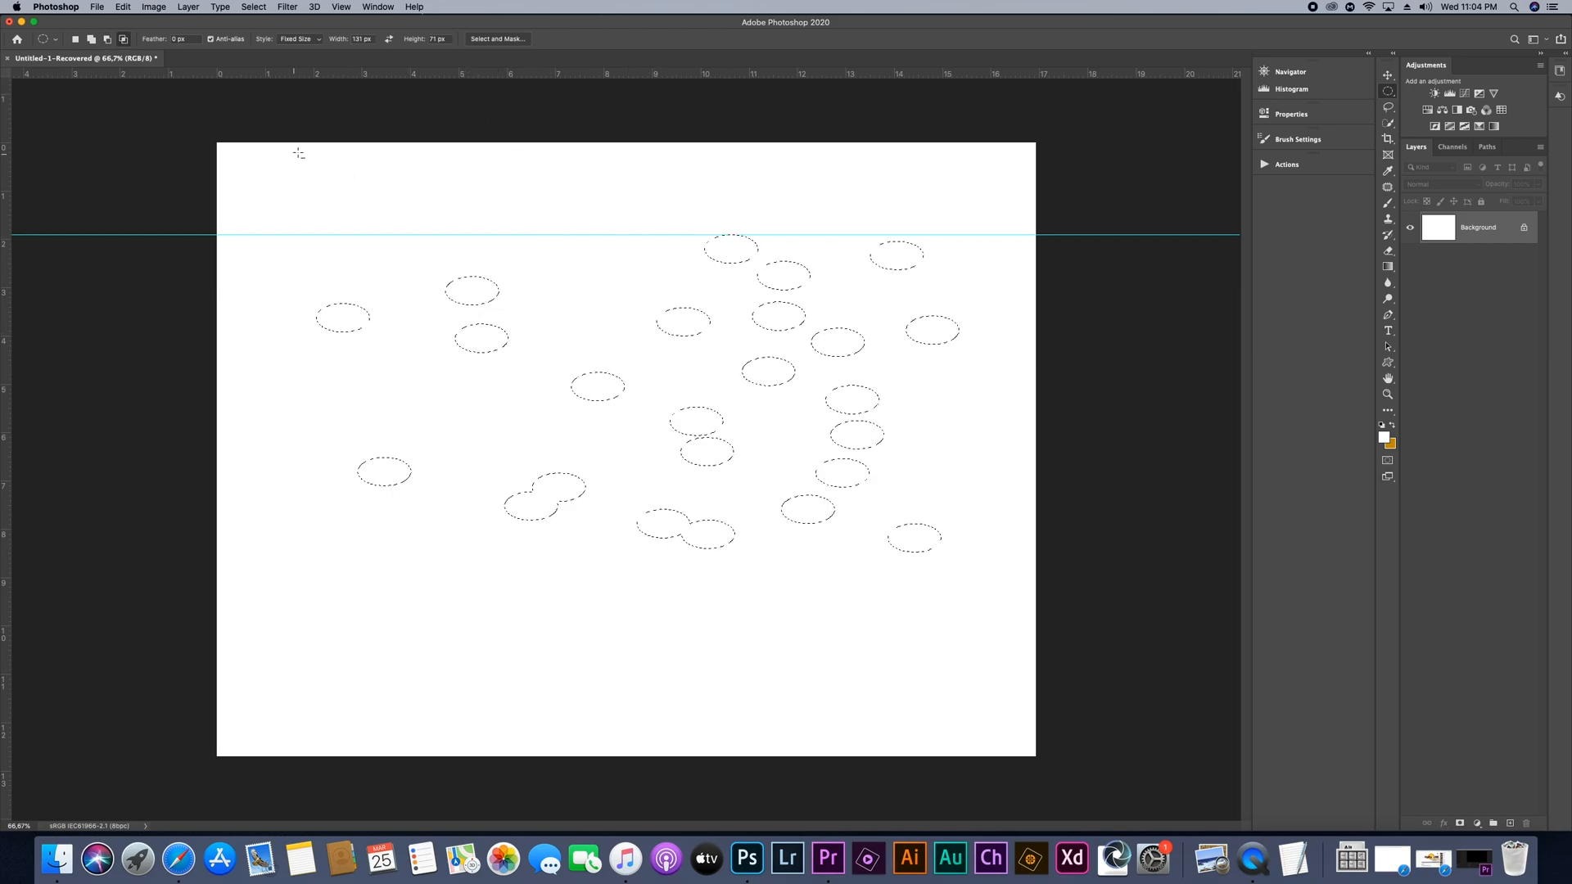
{"action": "left_click", "coordinate": [455, 275], "text": "alt+shift"}
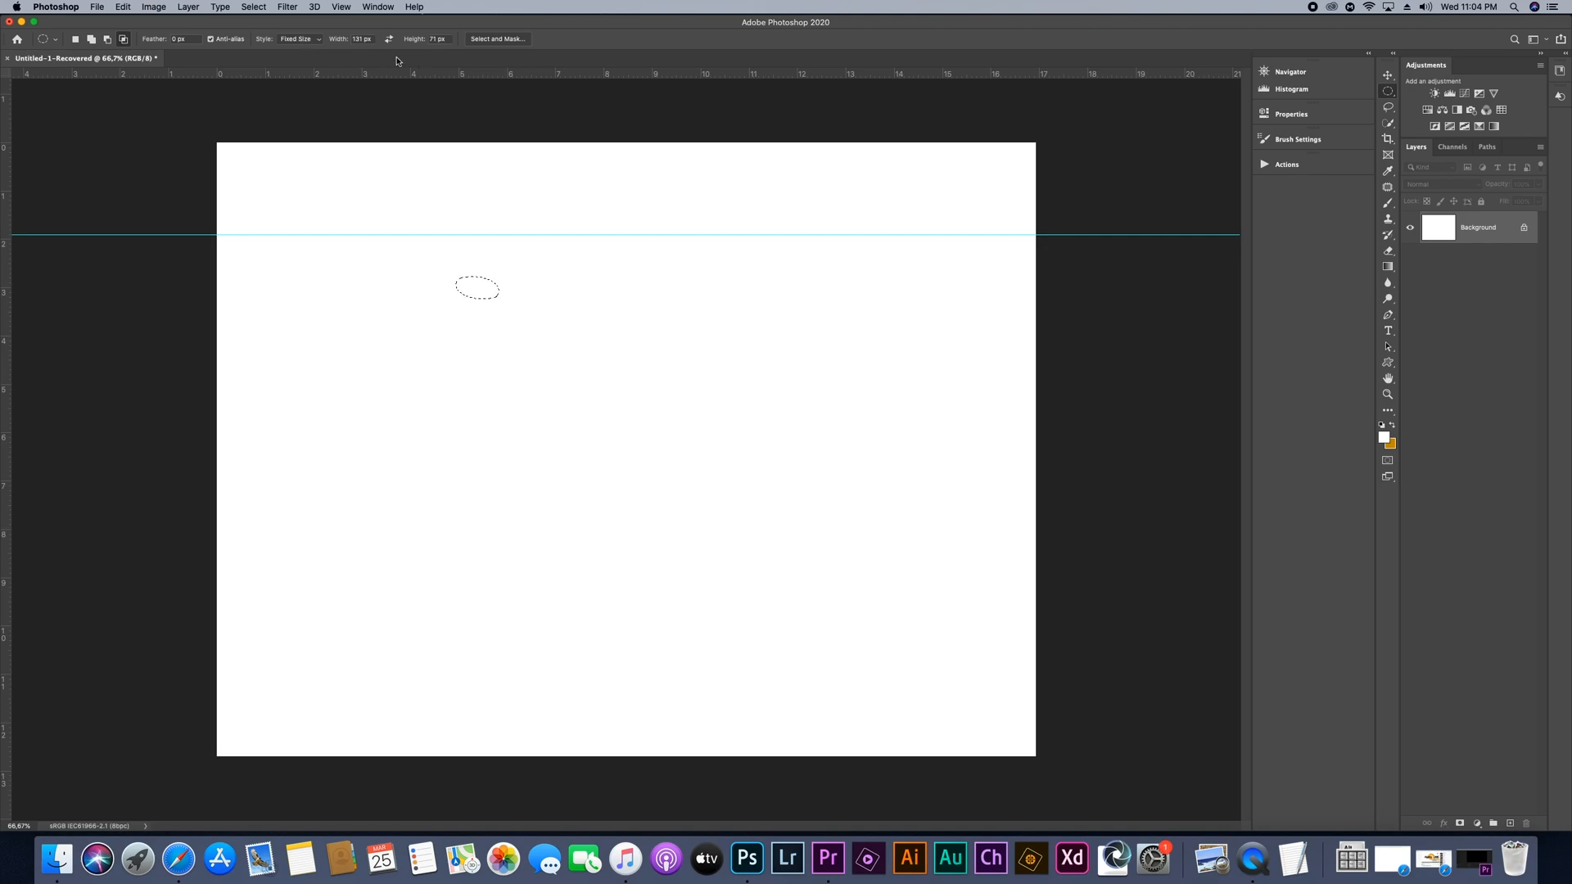
{"action": "key", "text": "super+z"}
{"action": "left_click_drag", "start_coordinate": [338, 42], "coordinate": [818, 109]}
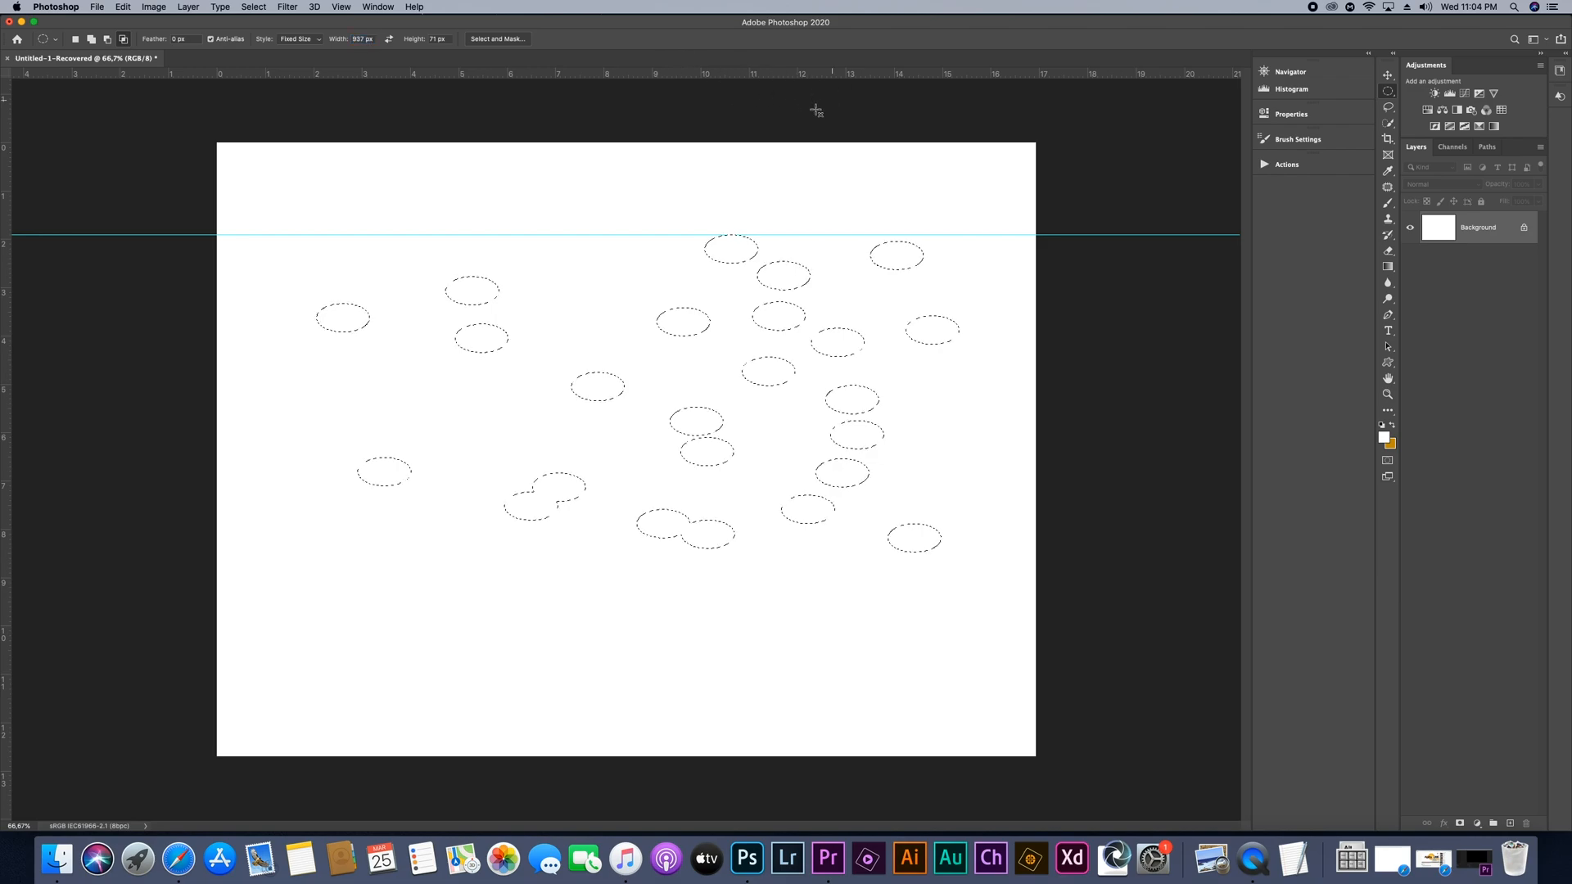
{"action": "left_click", "coordinate": [478, 260]}
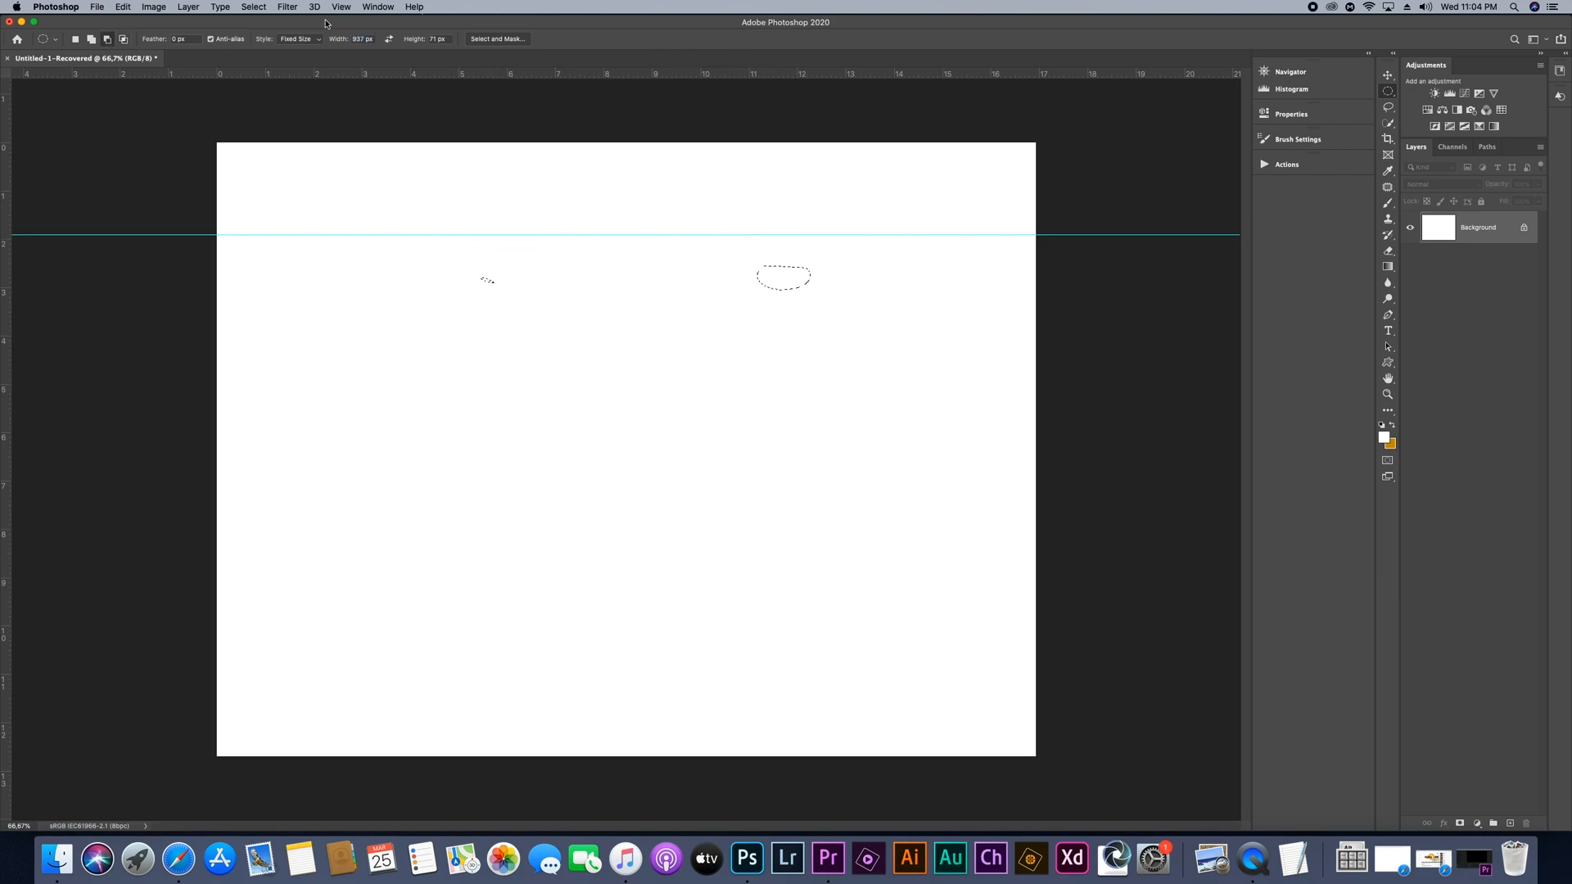
Set the fixed size to 1211 × 1111 px and intersect the scattered ovals with a large ellipse over the canvas's right part
{"action": "left_click_drag", "start_coordinate": [410, 39], "coordinate": [743, 69]}
{"action": "left_click_drag", "start_coordinate": [436, 41], "coordinate": [546, 56]}
{"action": "left_click_drag", "start_coordinate": [326, 41], "coordinate": [527, 178]}
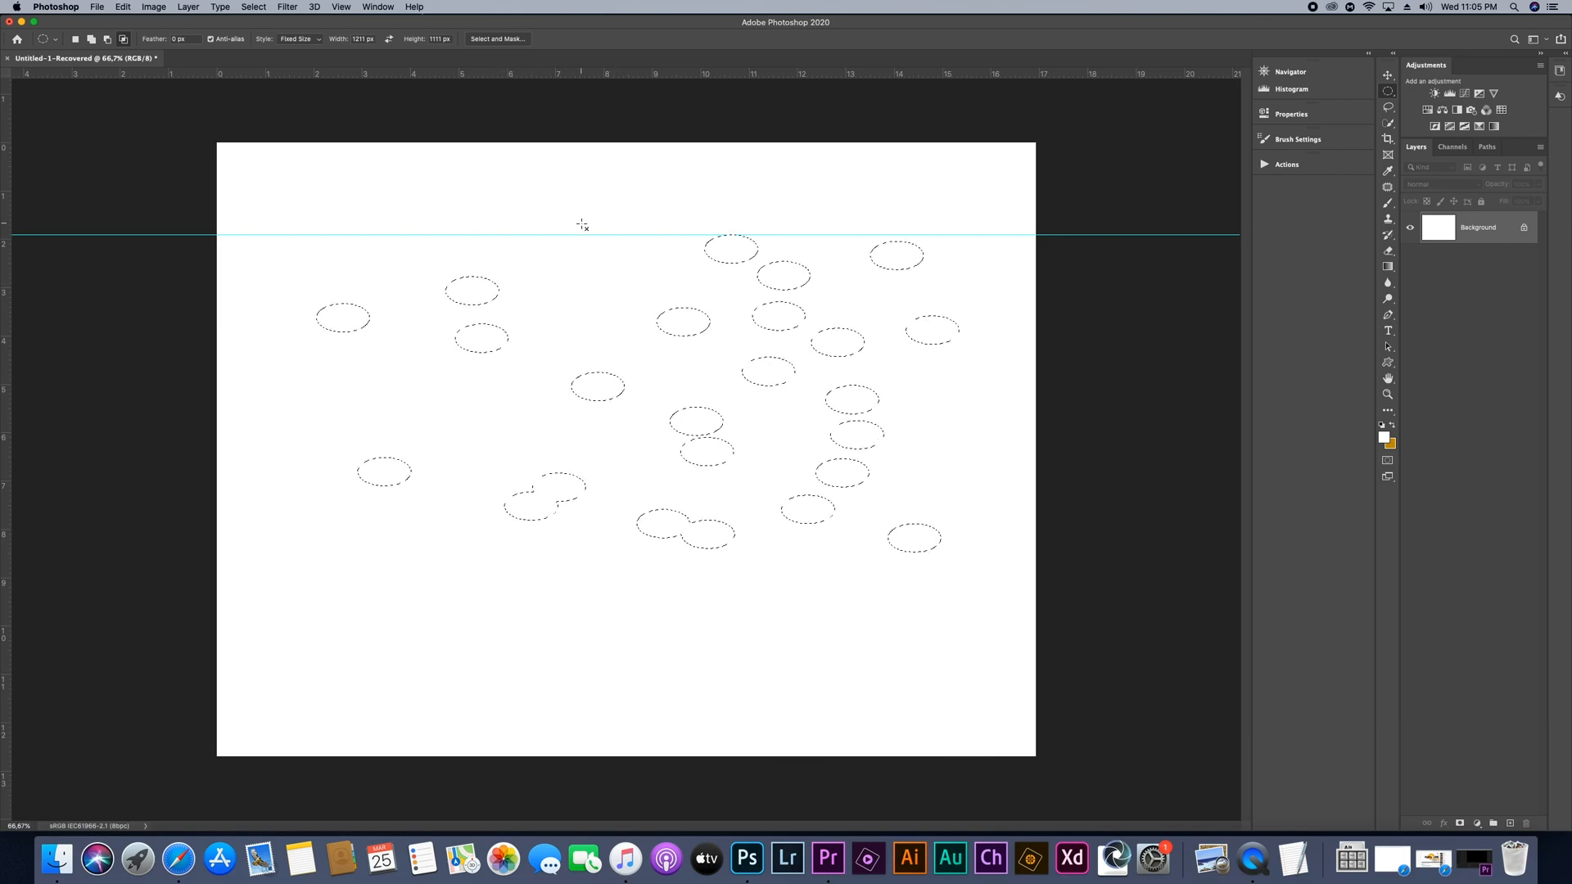
{"action": "left_click", "coordinate": [568, 259]}
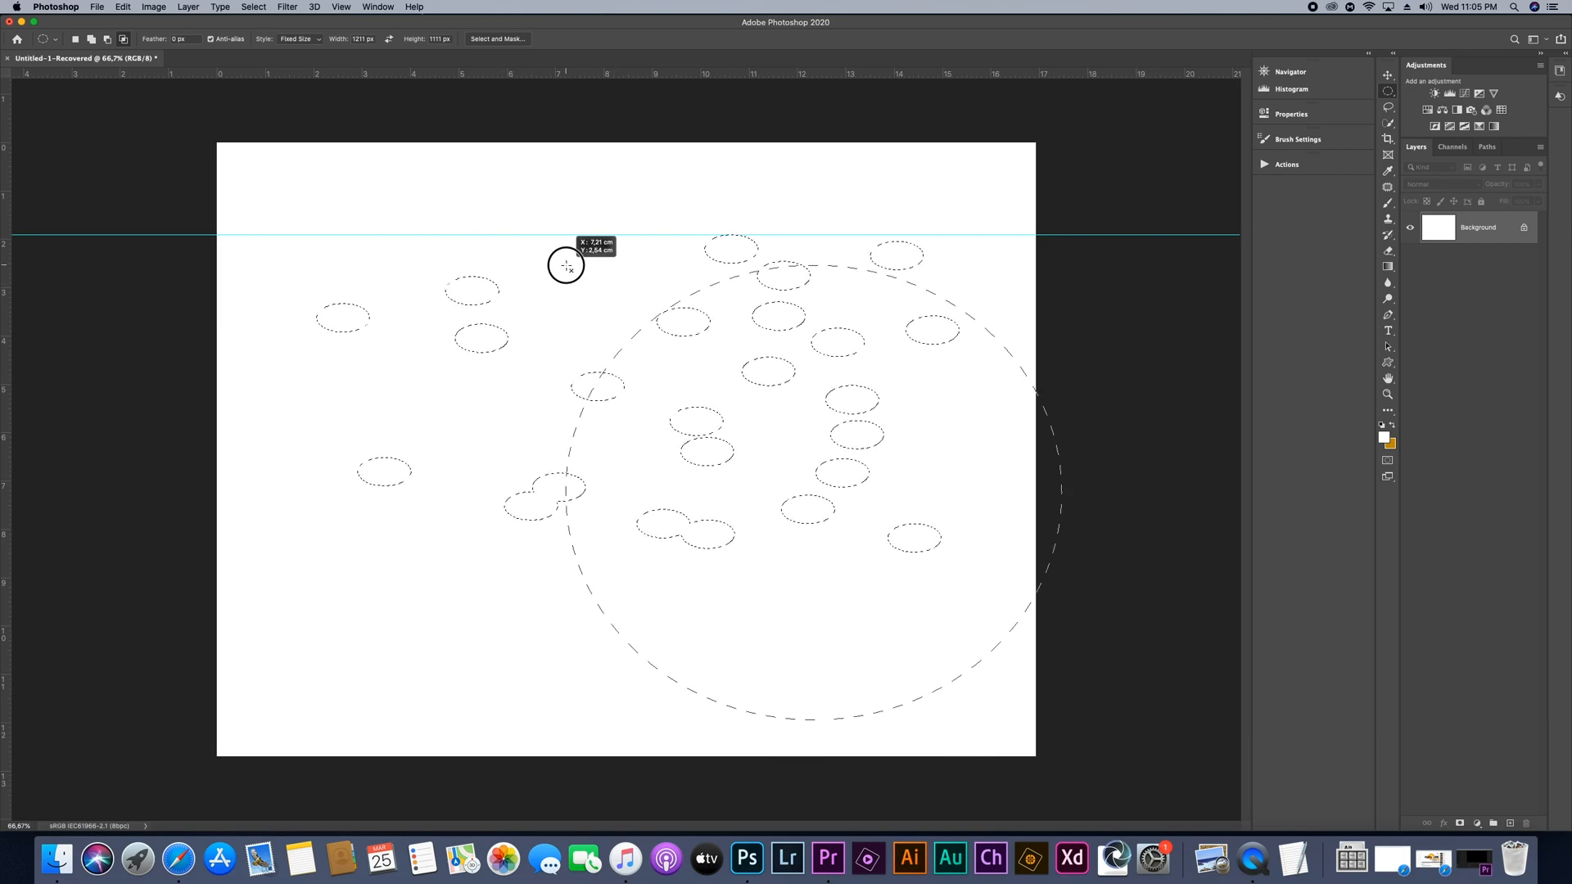